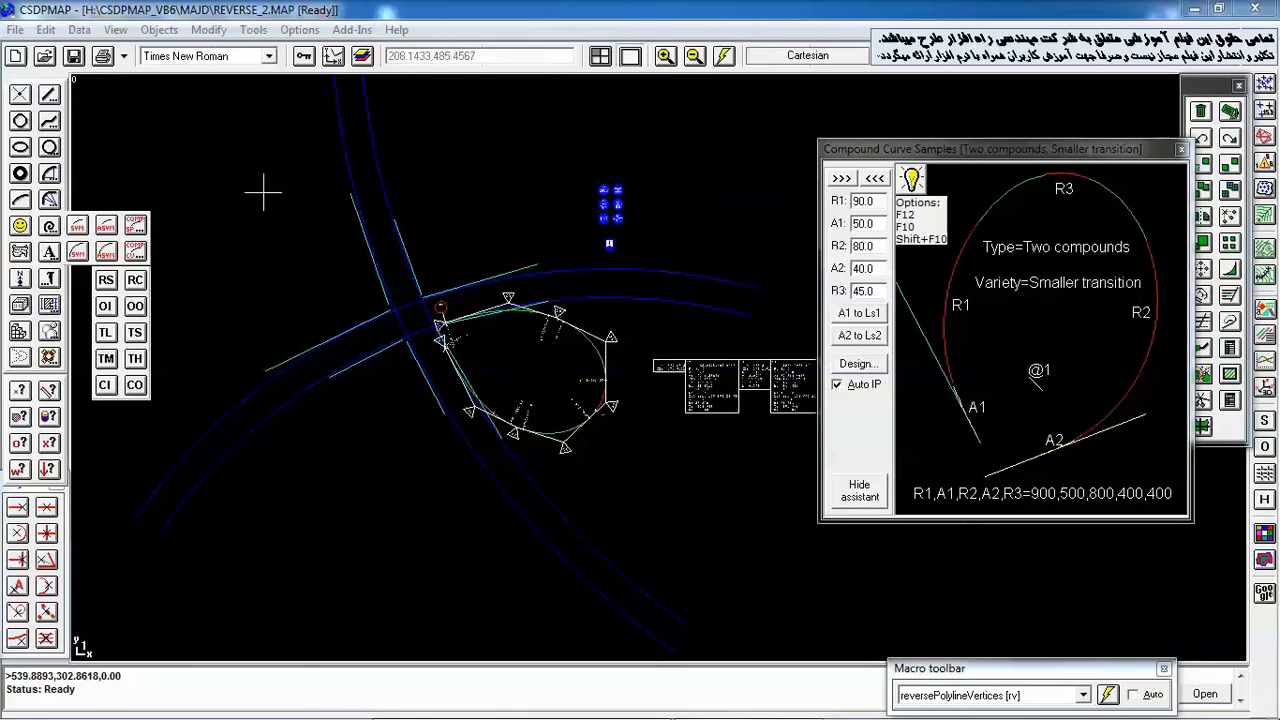
# - Start a two-compound, smaller-transition curve between the upper-left tangent lines at the crossing, using R1 90, A1 50, R2 80, A2 40 and R3 45
pyautogui.moveTo(408, 321); pyautogui.dragTo(478, 340, button='middle')
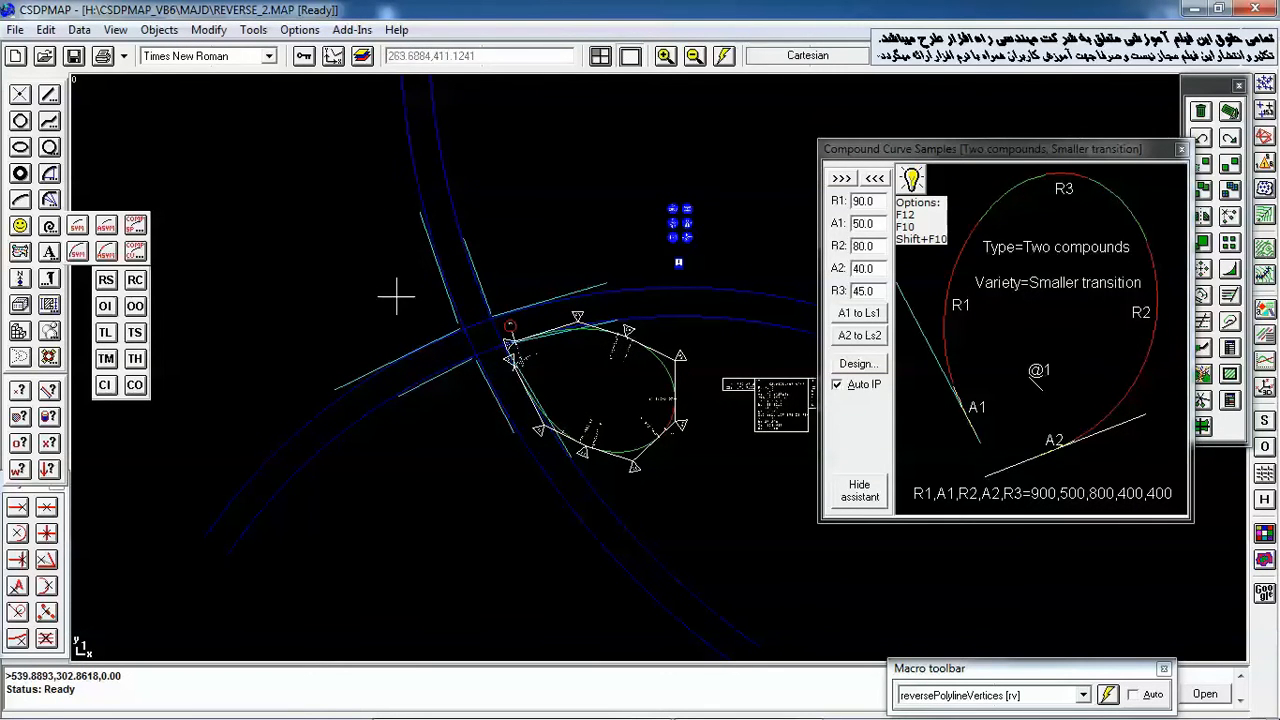
pyautogui.click(860, 364)
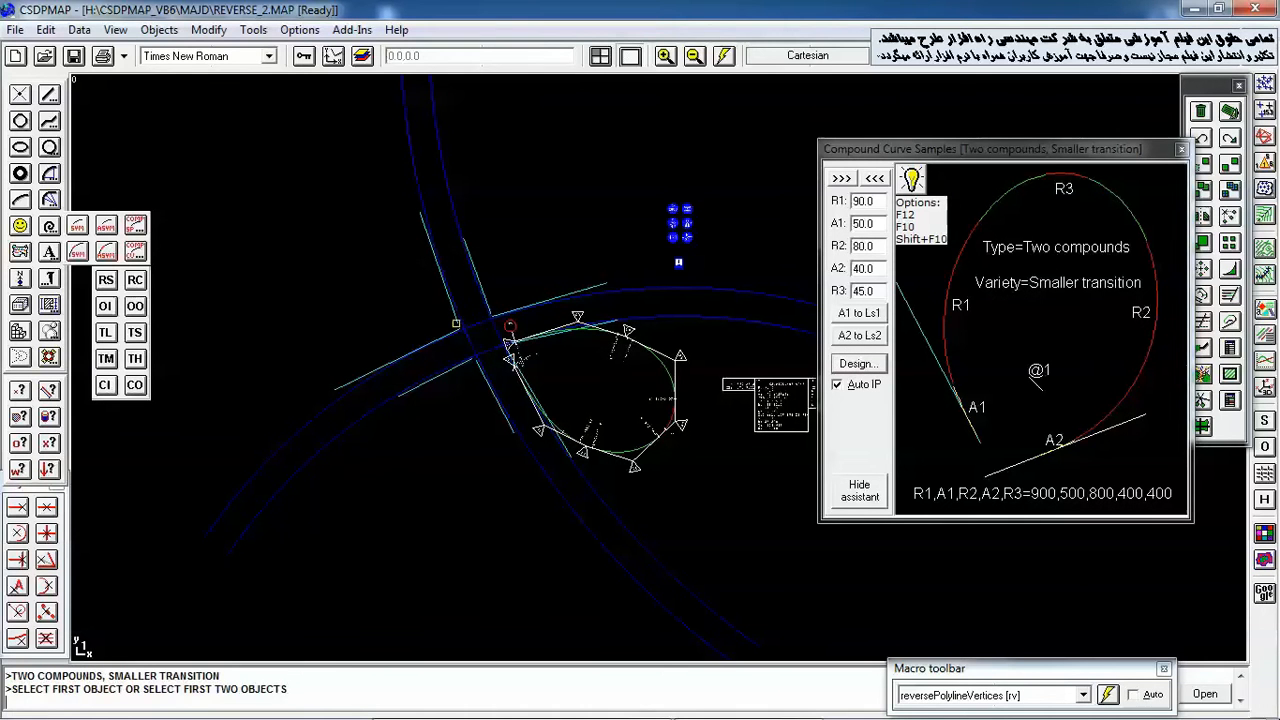
pyautogui.middleClick(443, 304)
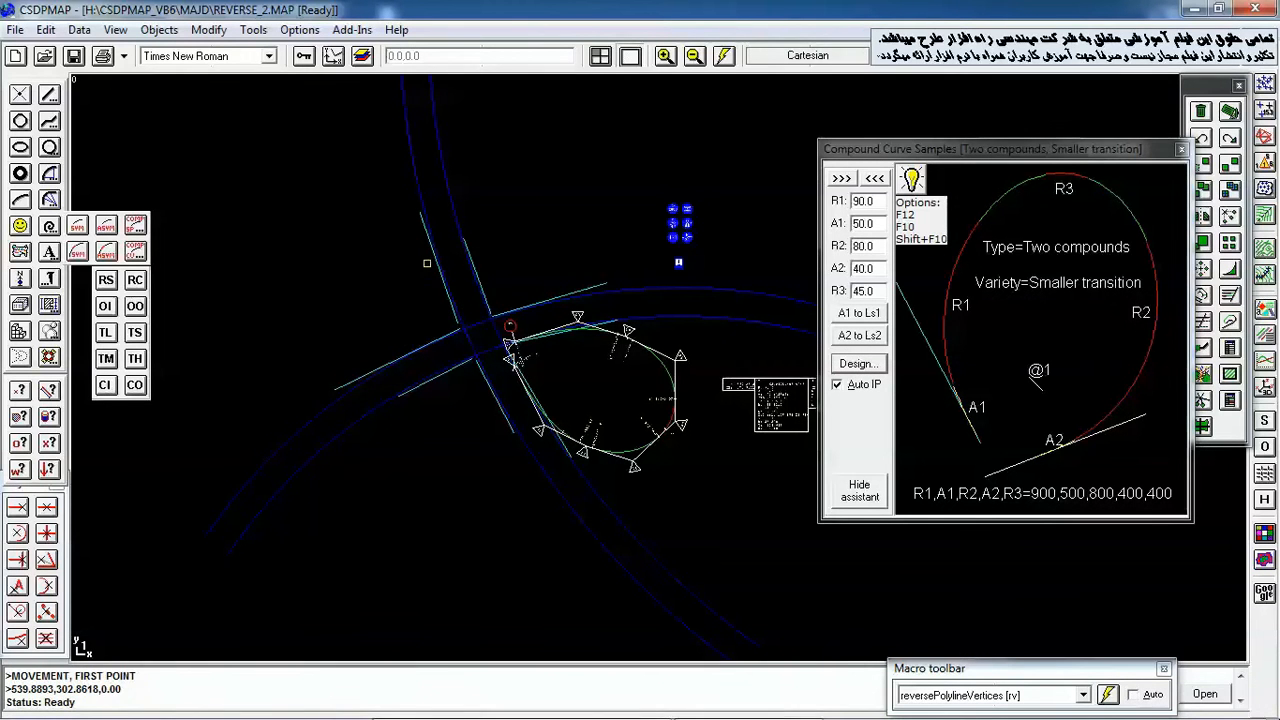
pyautogui.scroll(4, 427, 264)
pyautogui.click(484, 280)
pyautogui.scroll(-4, 451, 327)
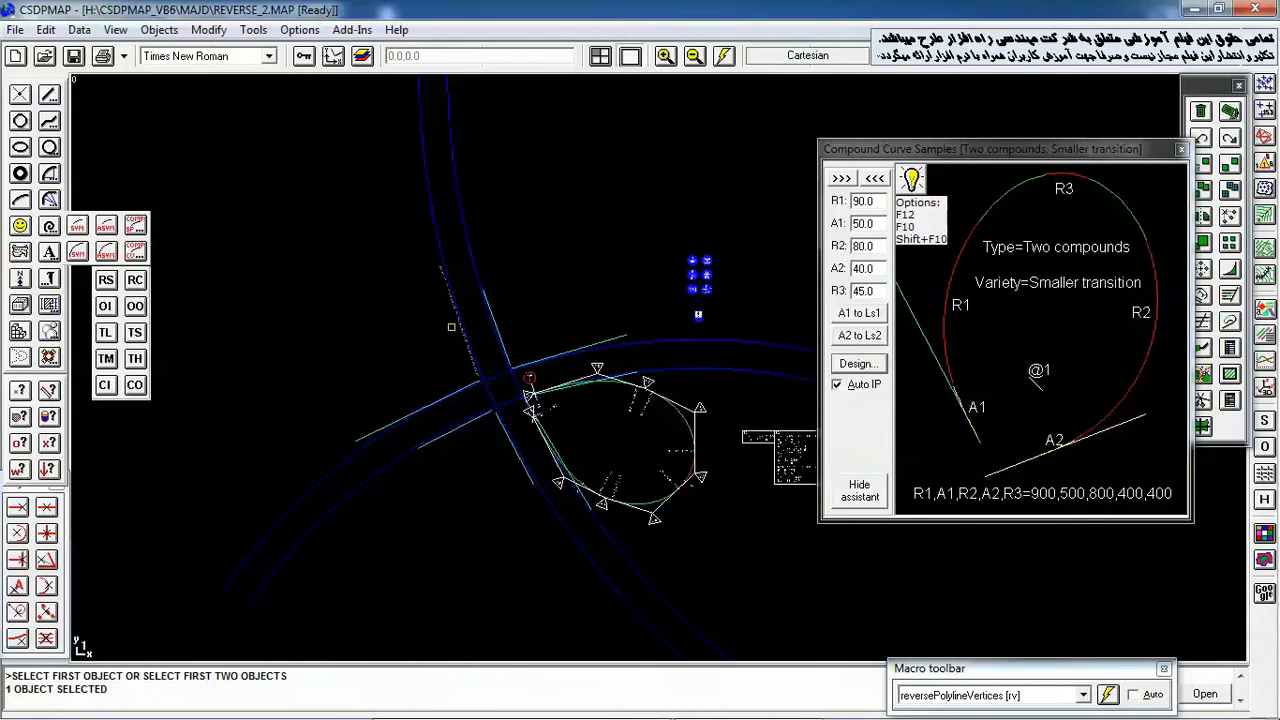
pyautogui.click(411, 418)
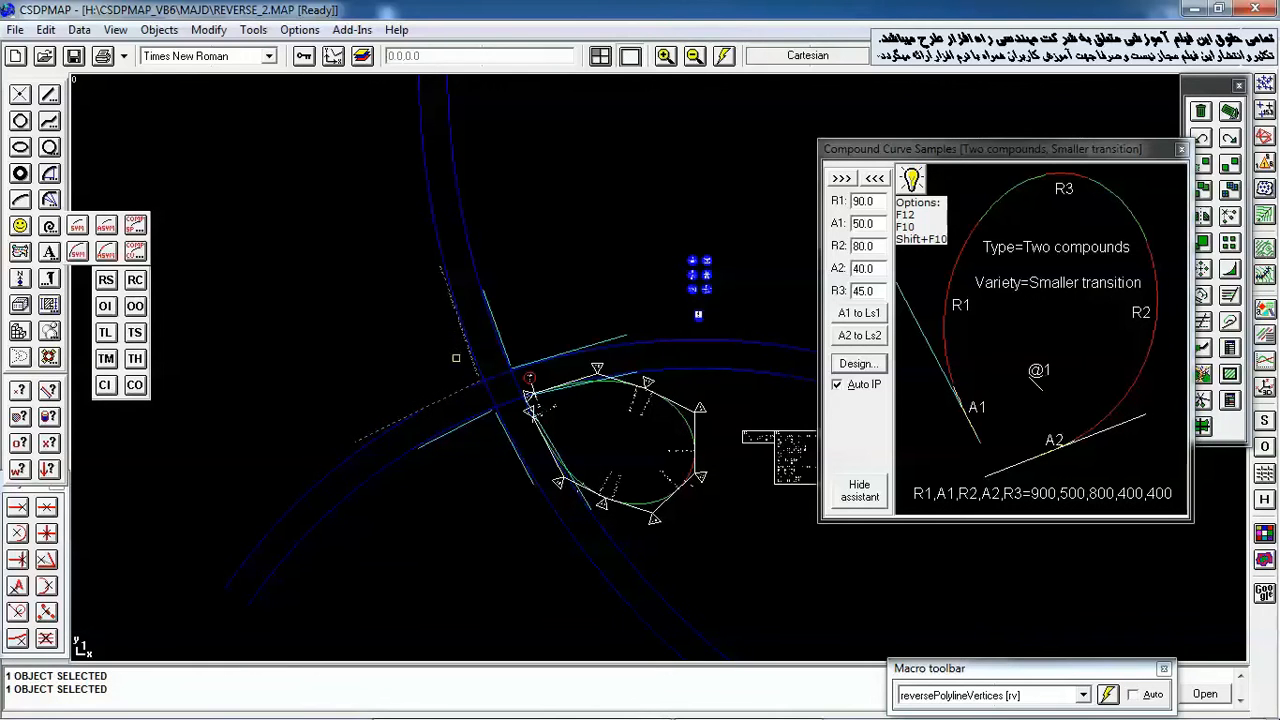
pyautogui.click(766, 236)
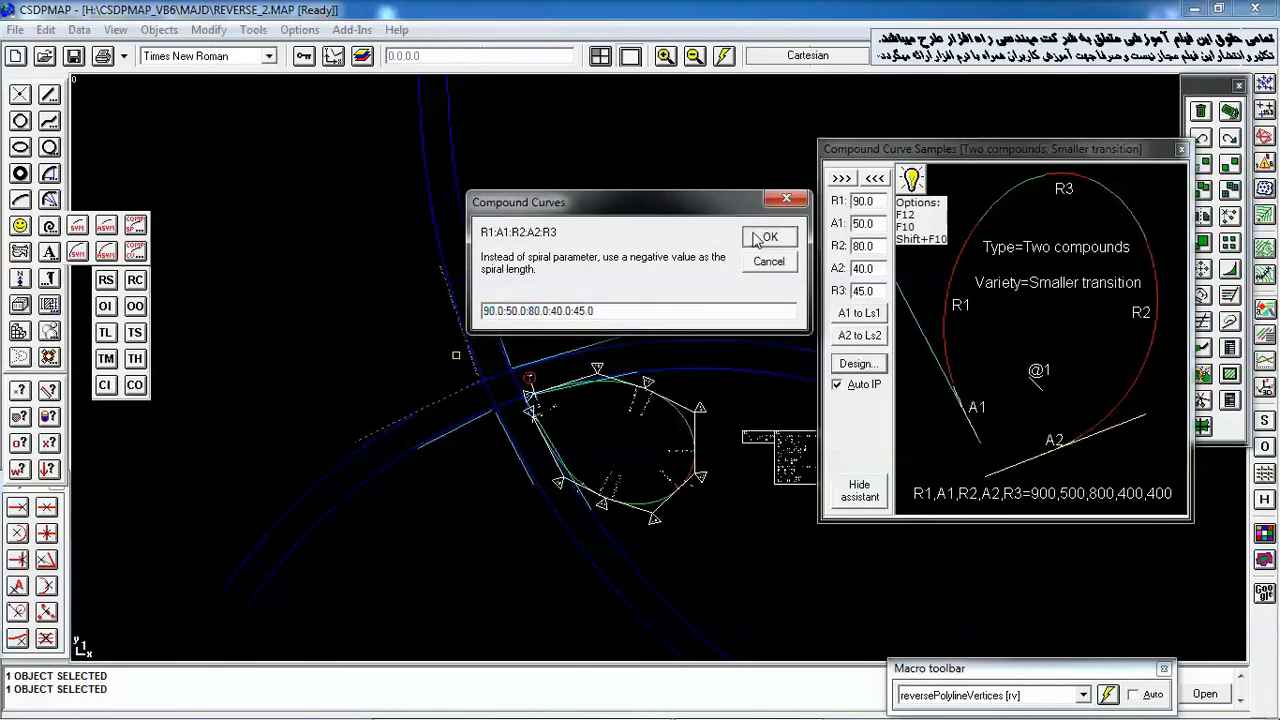
# - Try to generate the loop with R3 set to ?, choosing pick and drag points between the two tangent lines
pyautogui.click(866, 291)
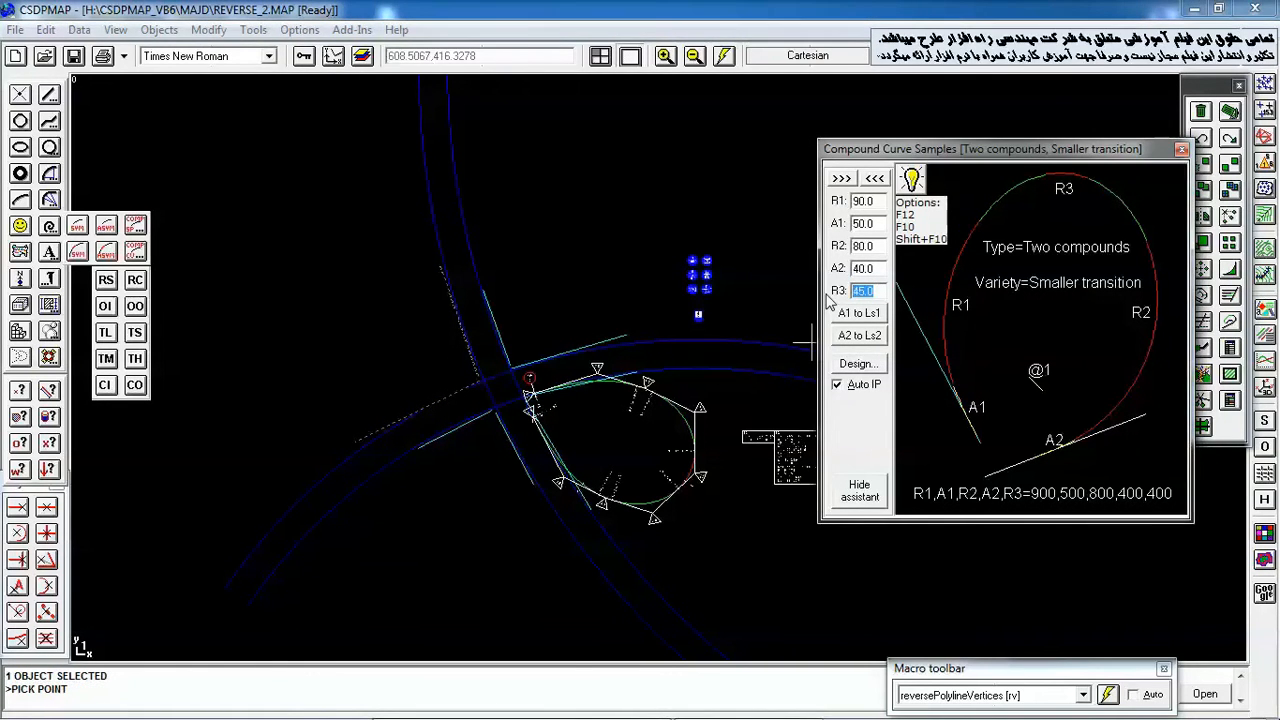
pyautogui.write('?')
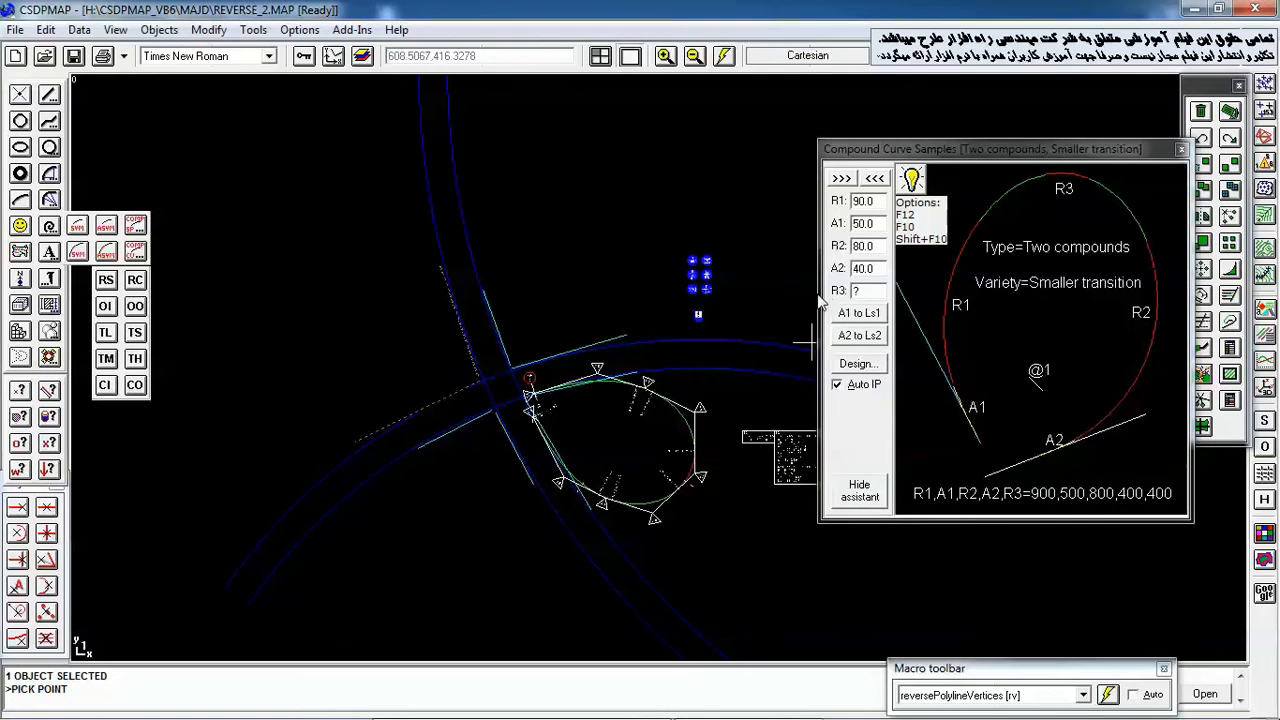
pyautogui.click(450, 366)
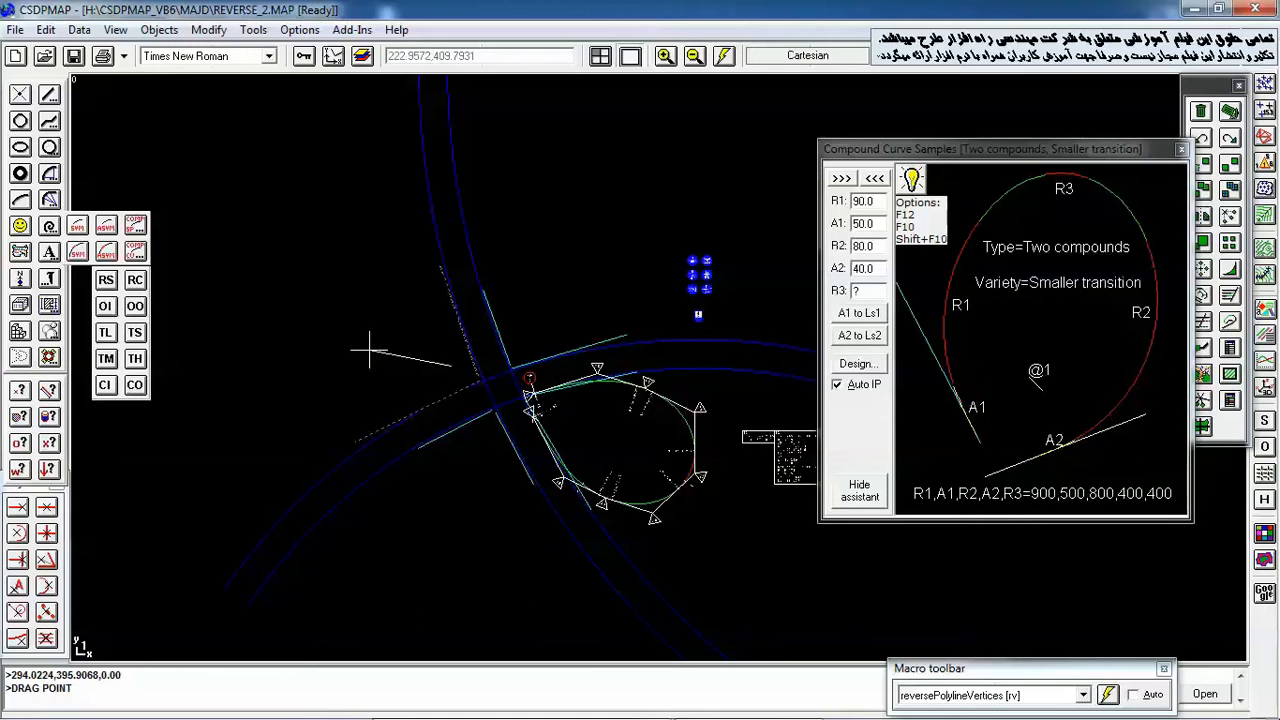
pyautogui.click(379, 345)
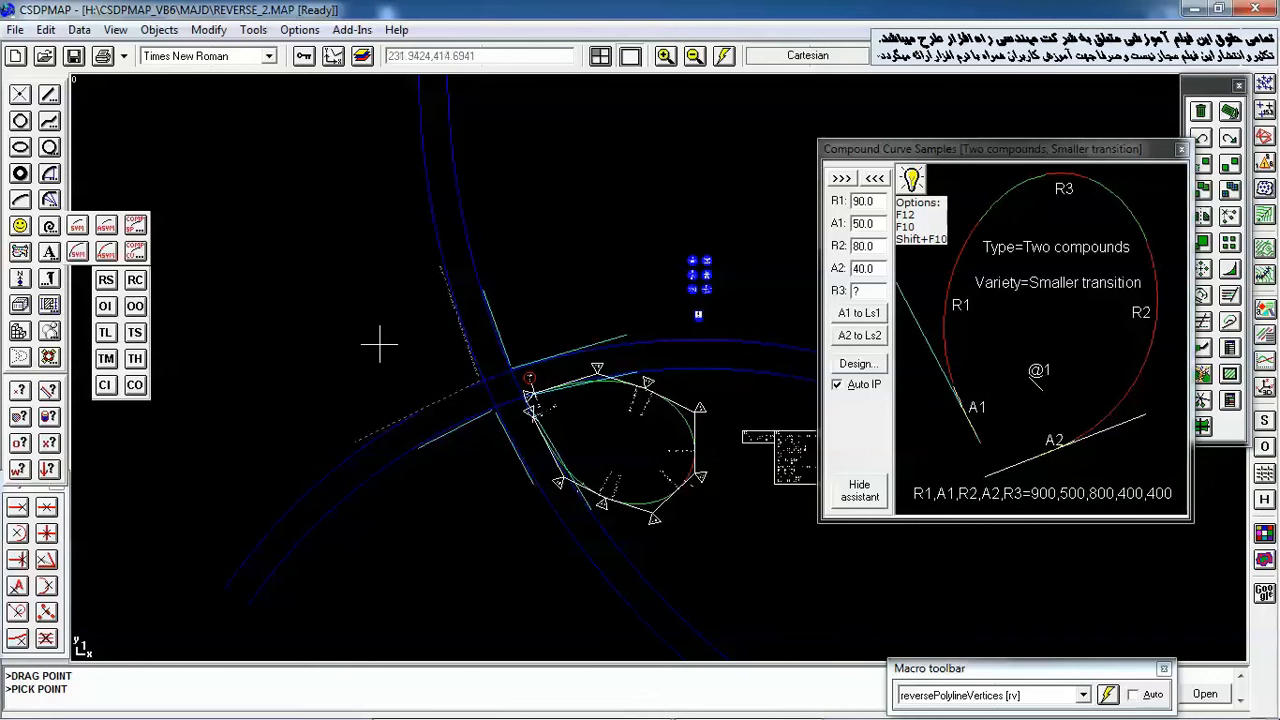
pyautogui.click(404, 349)
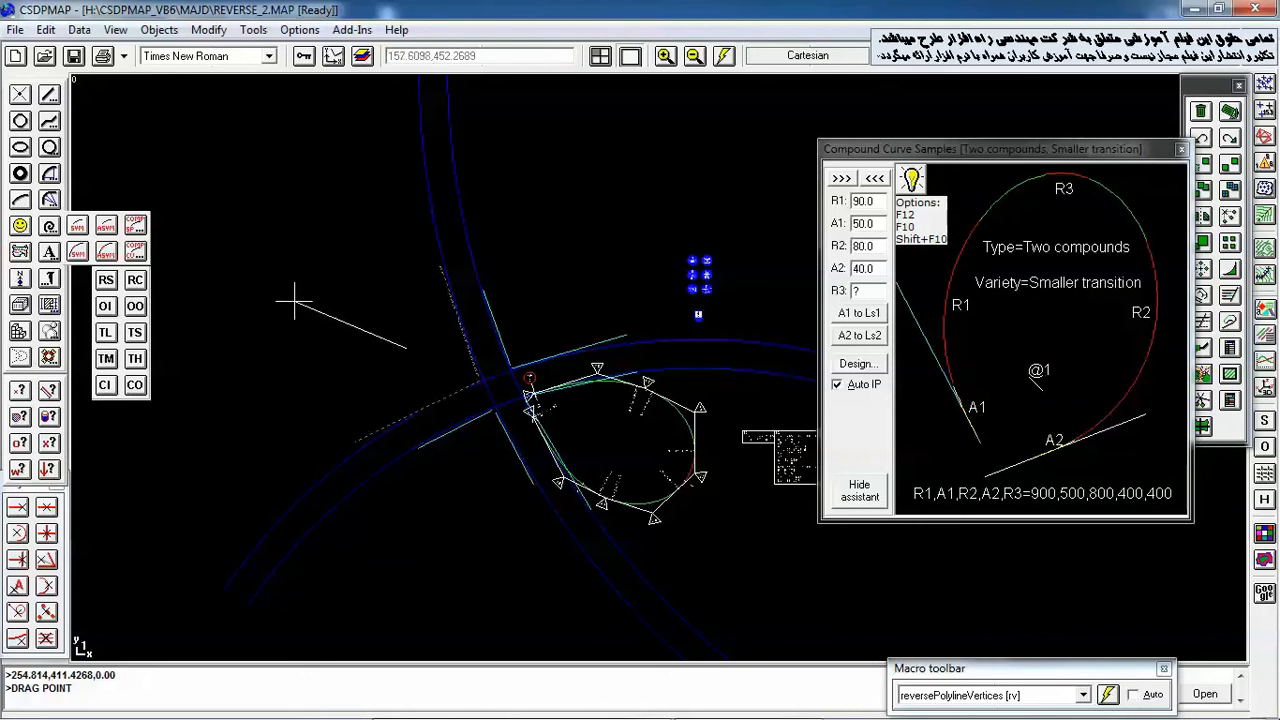
pyautogui.click(357, 329)
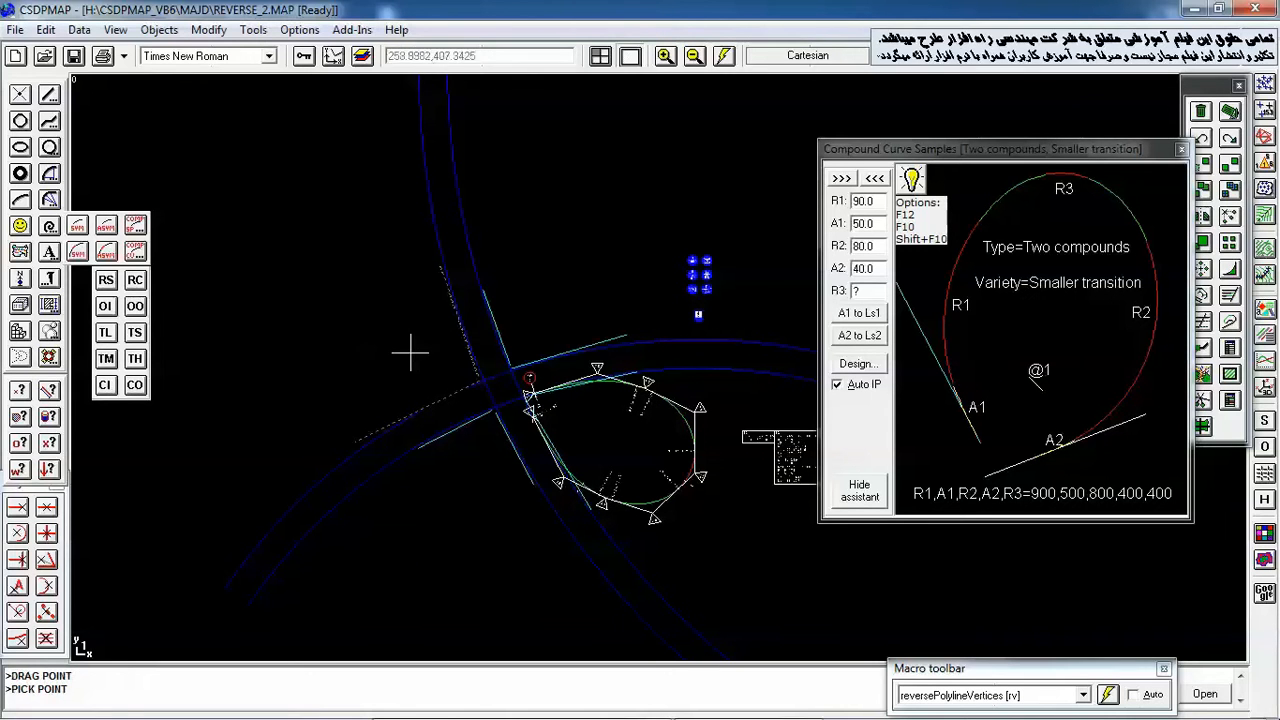
# - Set R3 to 55 and place the loop between the two tangent lines without giving the curve a custom name
pyautogui.click(464, 376)
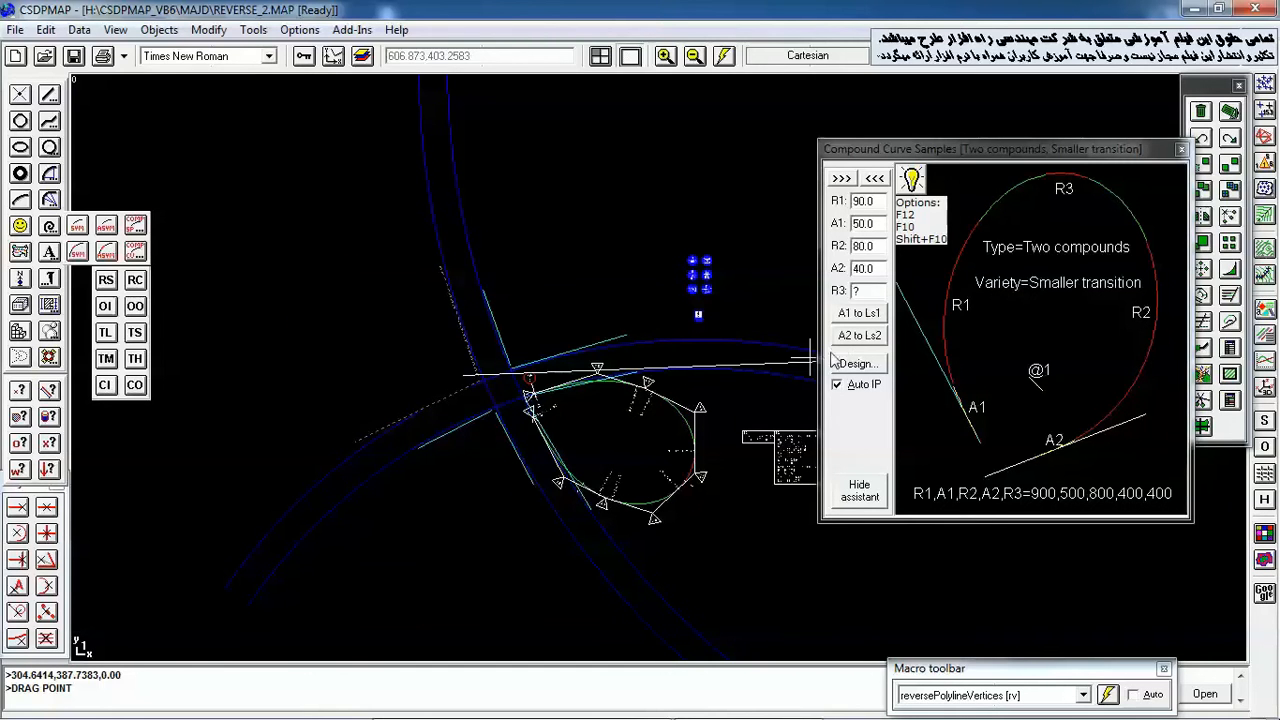
pyautogui.click(876, 291)
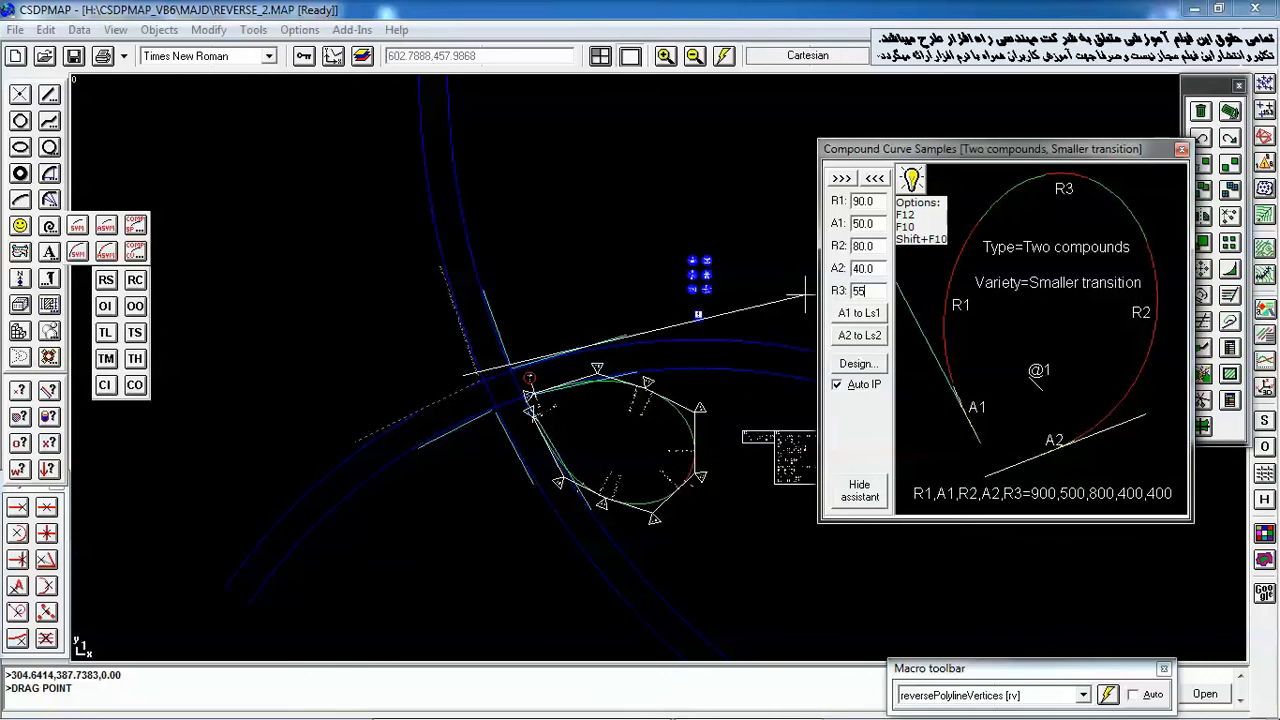
pyautogui.write('55')
pyautogui.press('Return')
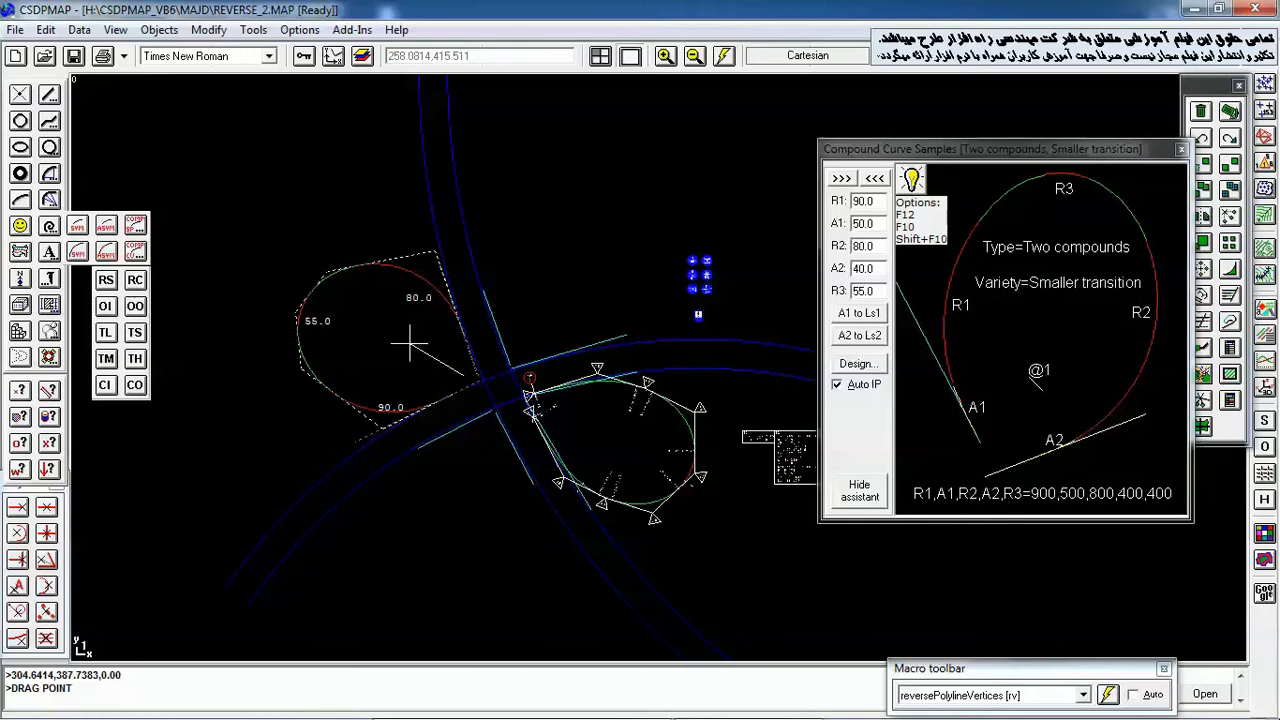
pyautogui.click(409, 345)
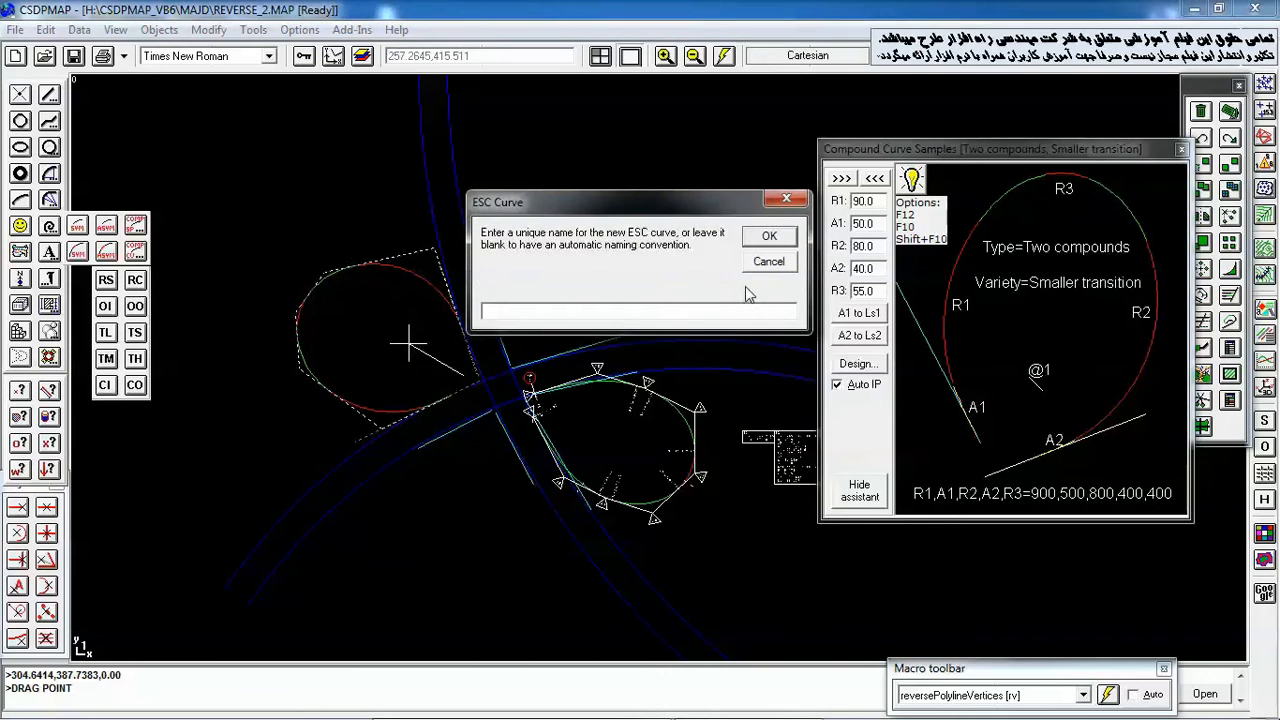
pyautogui.click(758, 264)
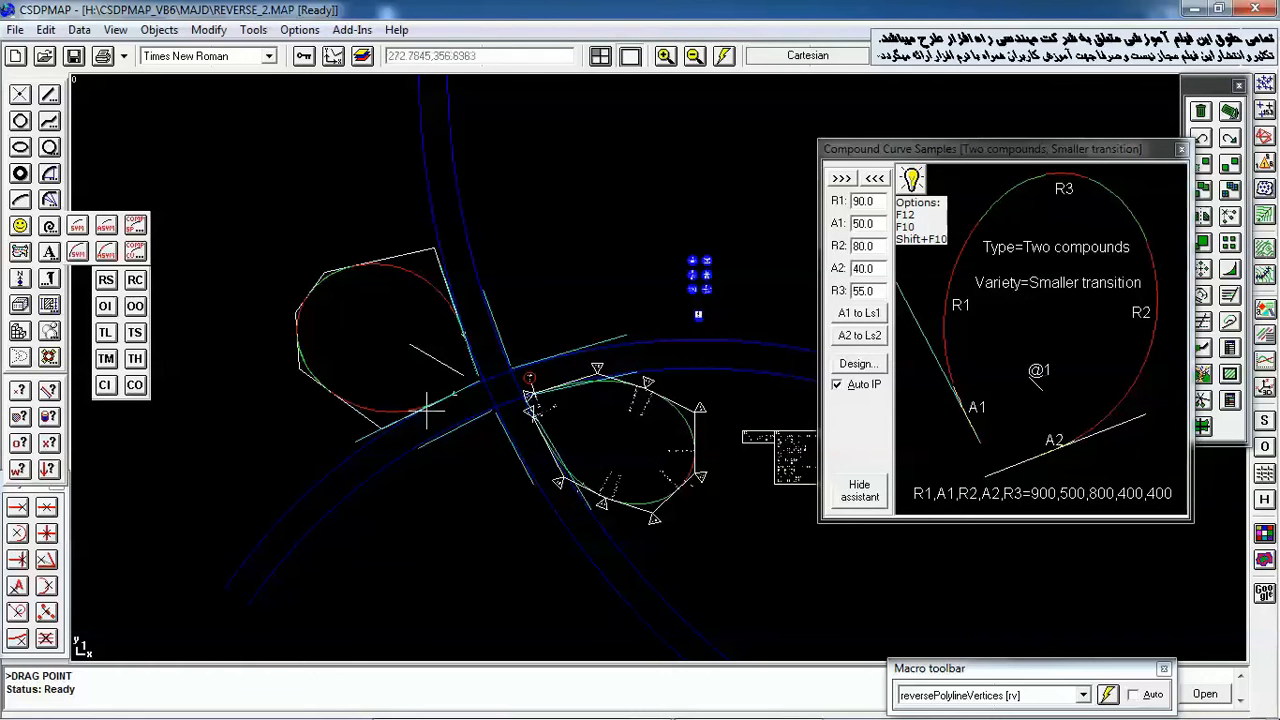
# - Erase the two green transition spirals where the new loop's ends meet the tangent lines
pyautogui.moveTo(452, 388); pyautogui.dragTo(430, 318, button='middle')
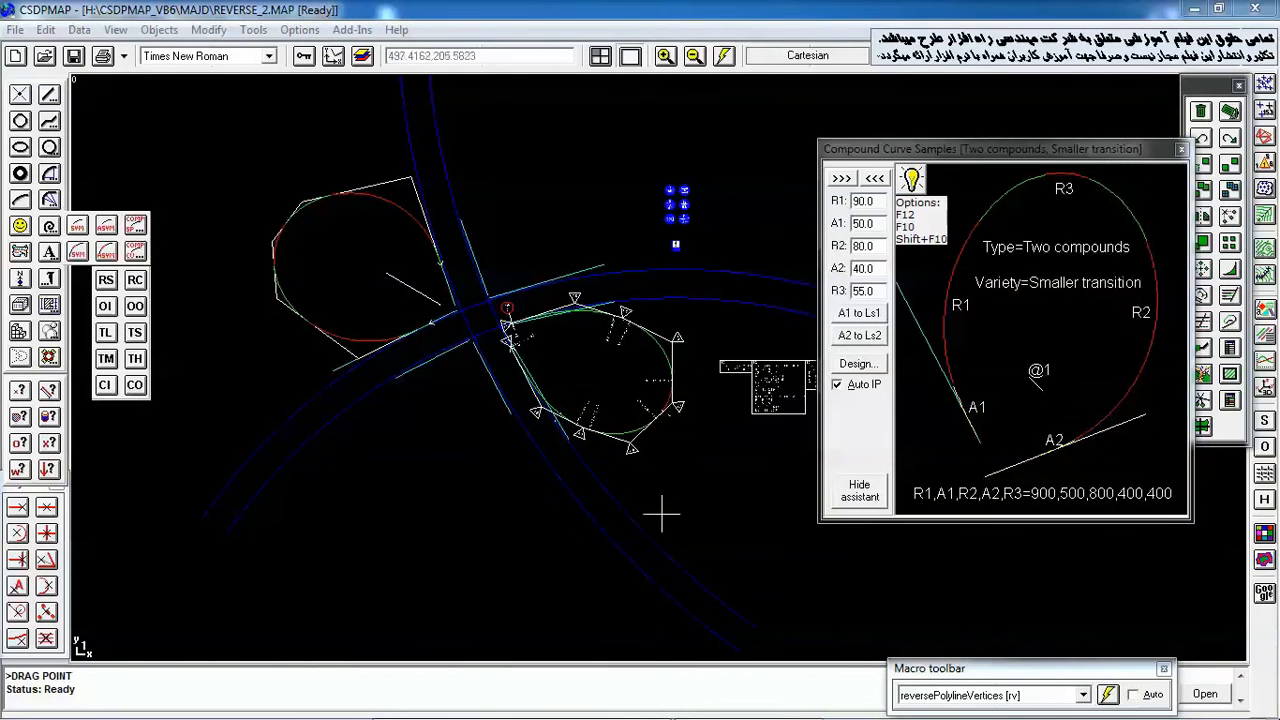
pyautogui.moveTo(440, 374); pyautogui.dragTo(478, 432, button='middle')
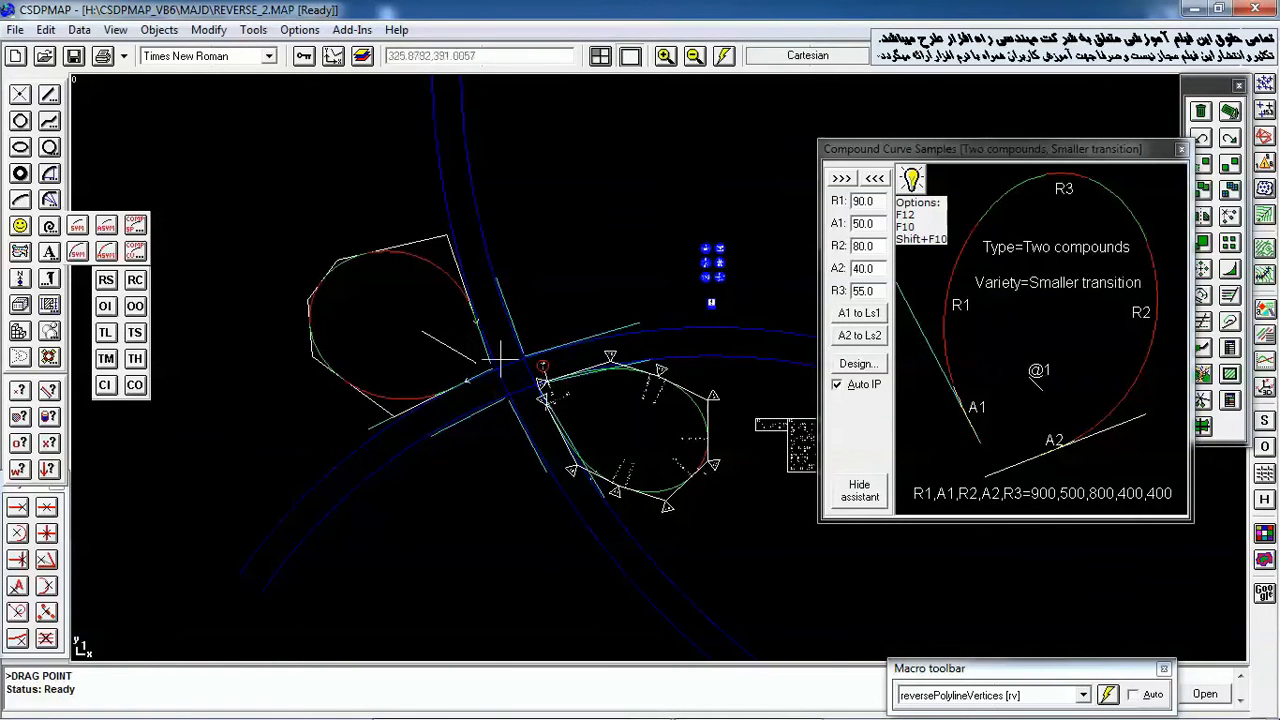
pyautogui.scroll(3, 470, 330)
pyautogui.scroll(3, 480, 275)
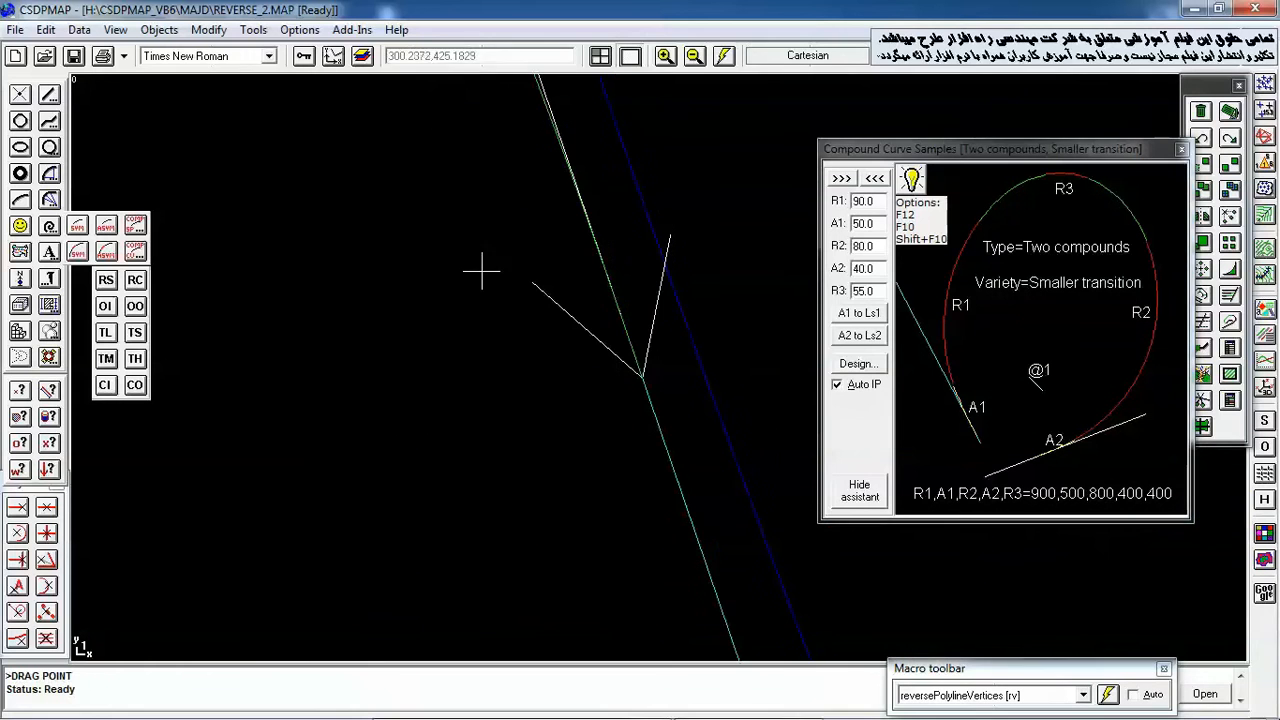
pyautogui.press('Delete')
pyautogui.moveTo(509, 211); pyautogui.dragTo(510, 350, button='middle')
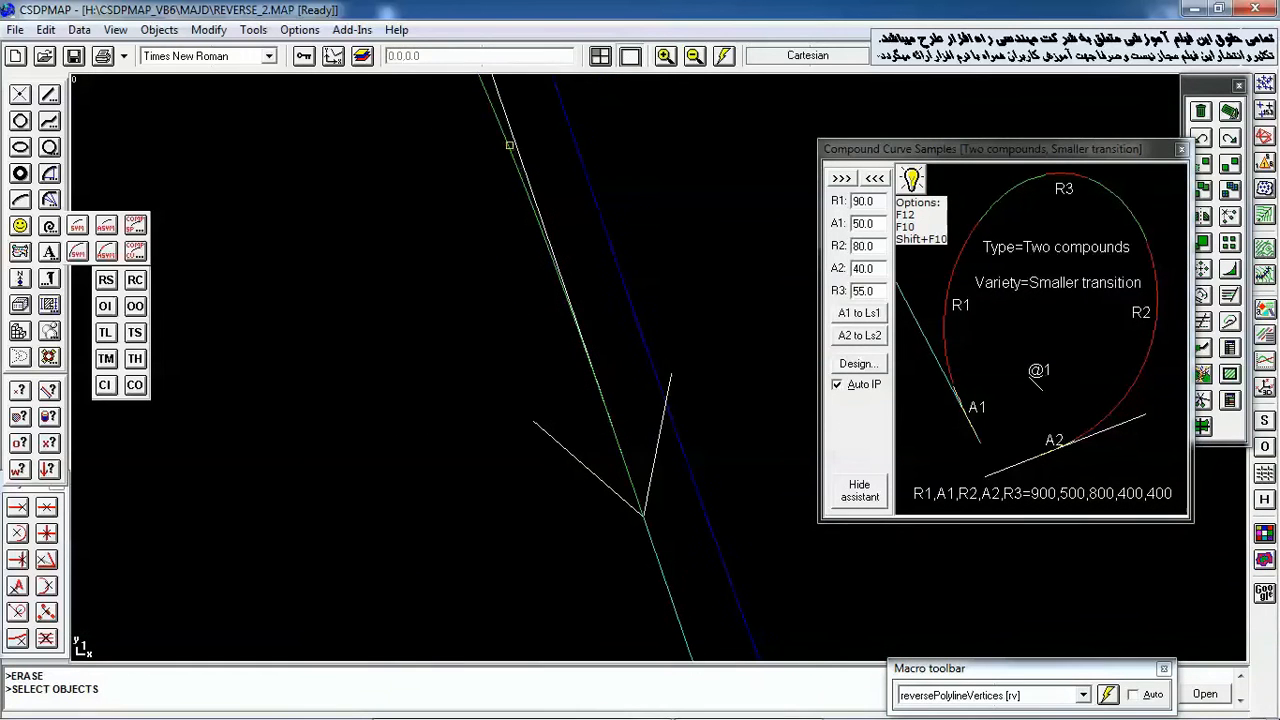
pyautogui.click(506, 140)
pyautogui.scroll(-3, 463, 267)
pyautogui.moveTo(373, 447); pyautogui.dragTo(538, 226, button='middle')
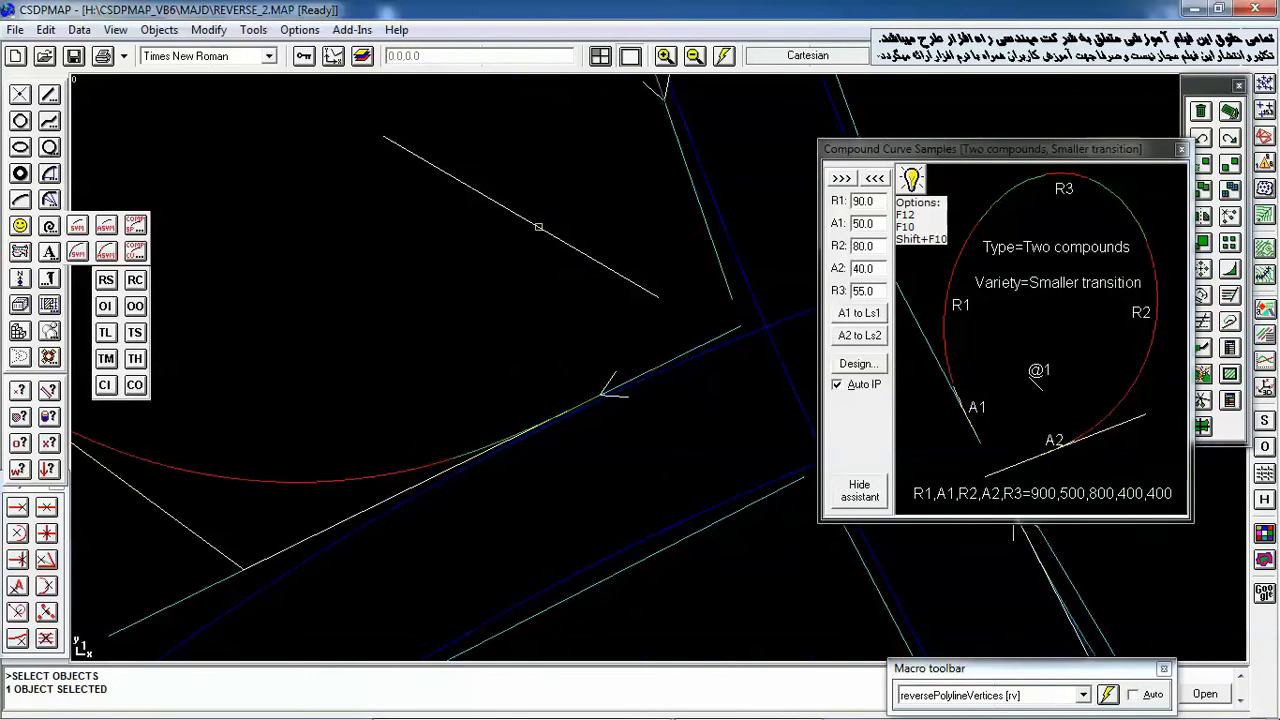
pyautogui.click(460, 454)
pyautogui.rightClick(460, 388)
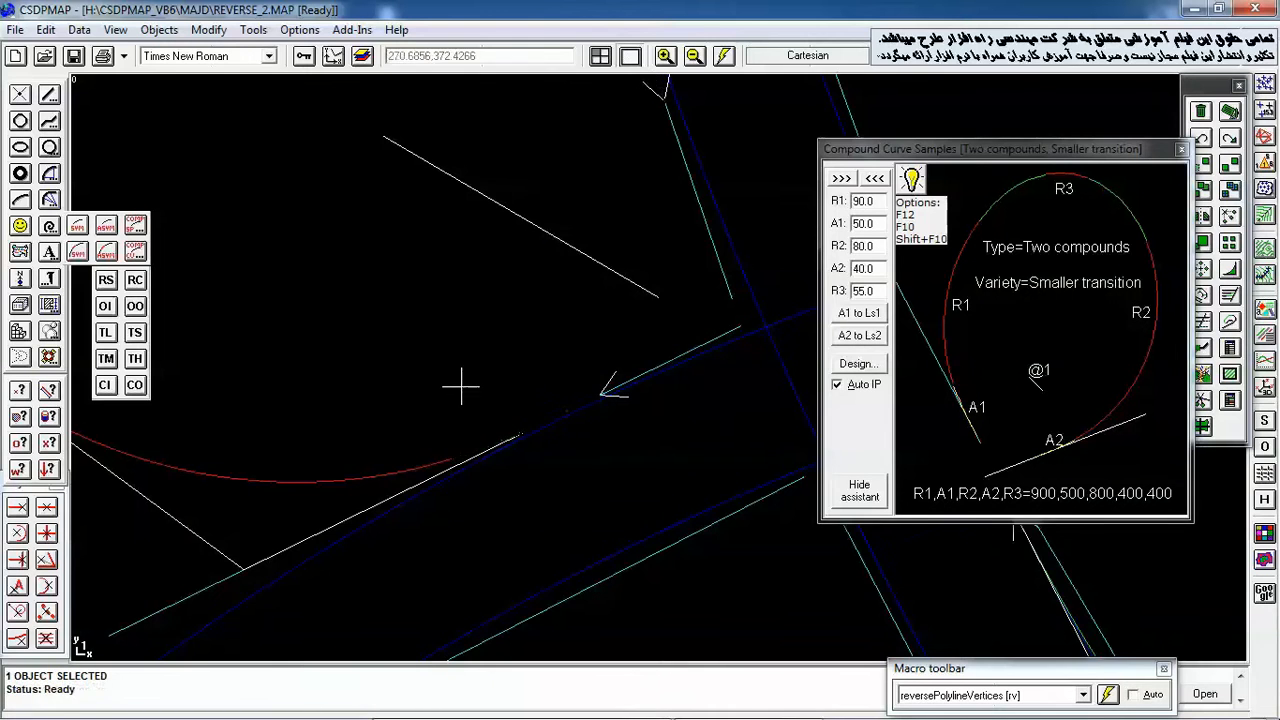
# - Switch the compound curve sample to Reverse, Compound and reposition the samples window so its whole diagram is visible
pyautogui.moveTo(488, 305); pyautogui.dragTo(483, 417, button='middle')
pyautogui.scroll(-3, 476, 338)
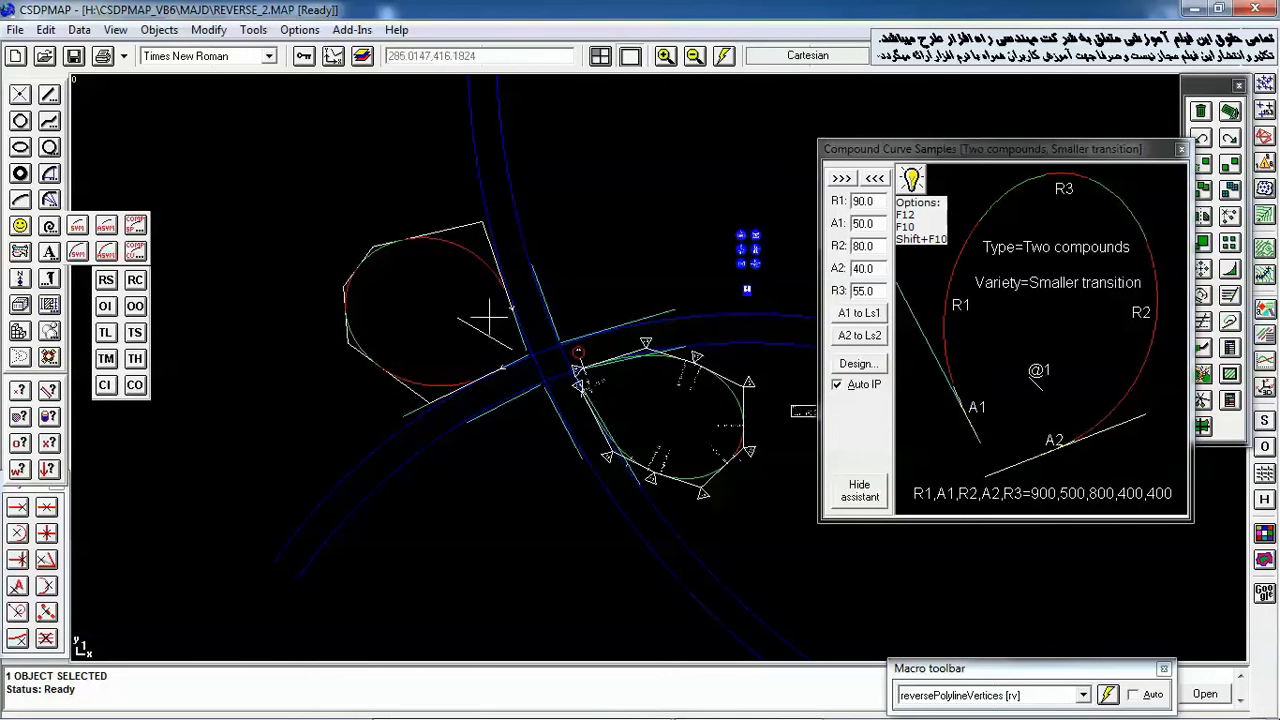
pyautogui.moveTo(486, 287); pyautogui.dragTo(420, 257, button='middle')
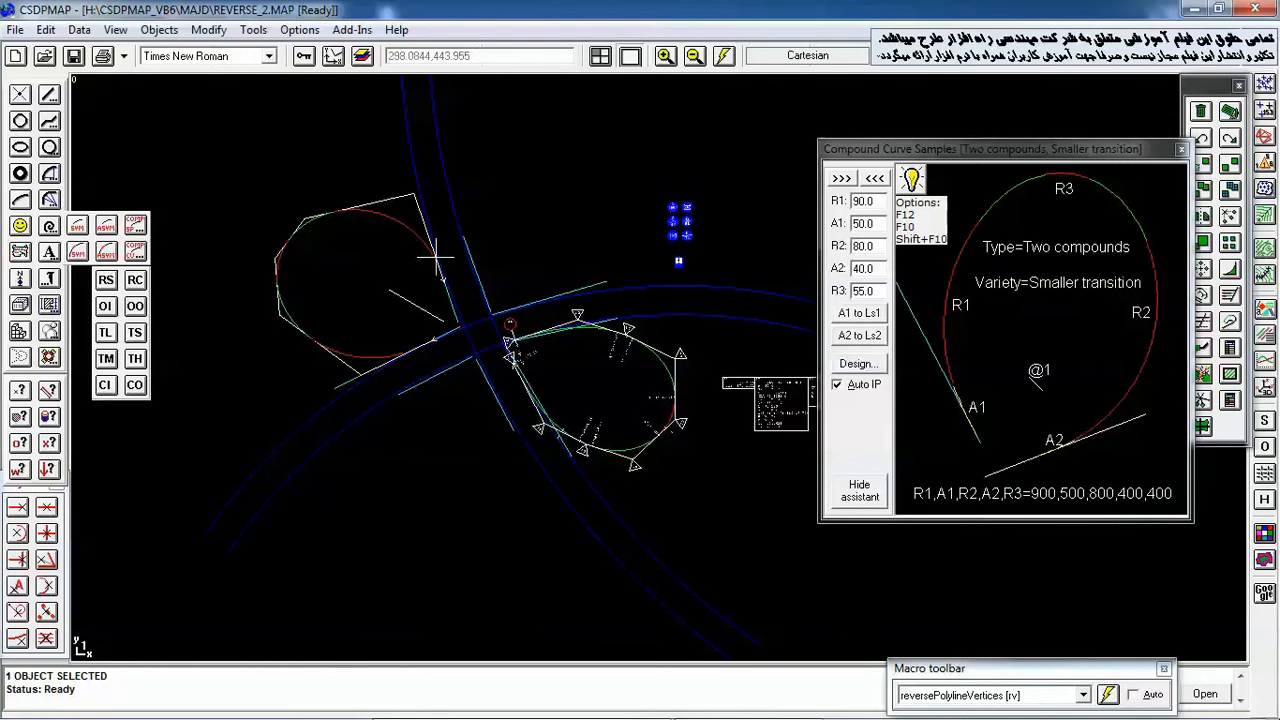
pyautogui.click(870, 182)
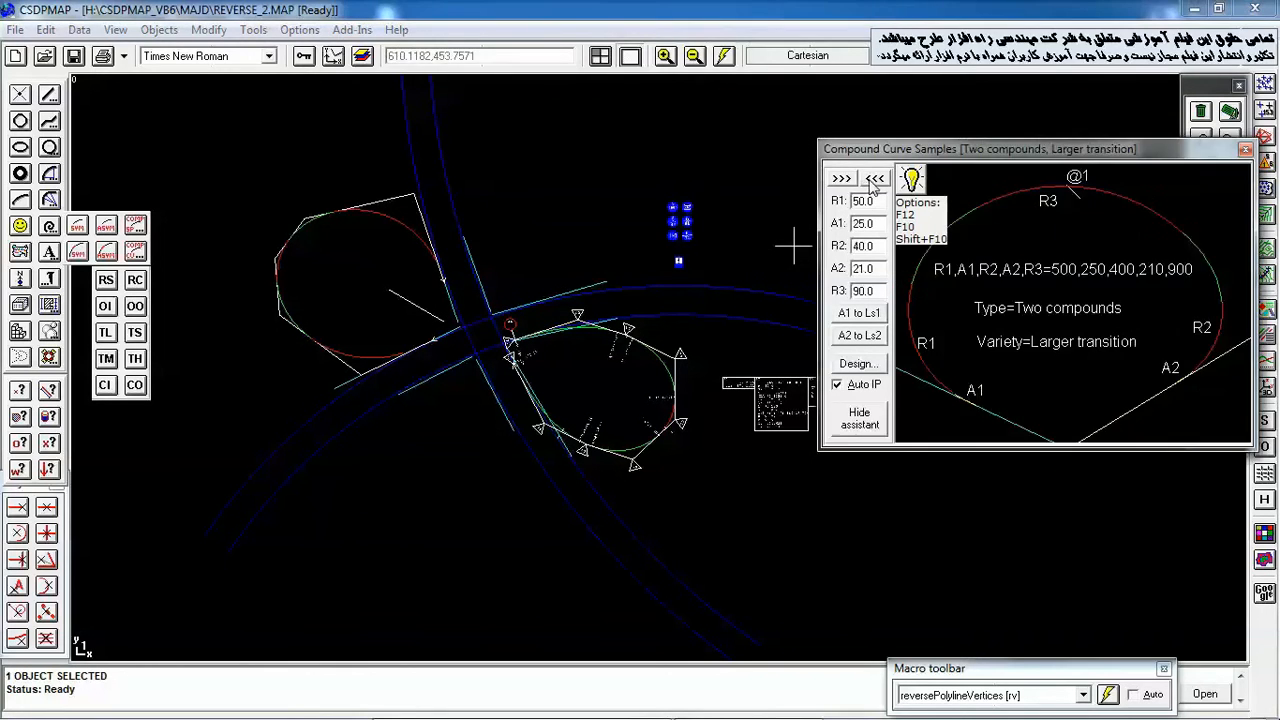
pyautogui.click(870, 182)
pyautogui.click(872, 182)
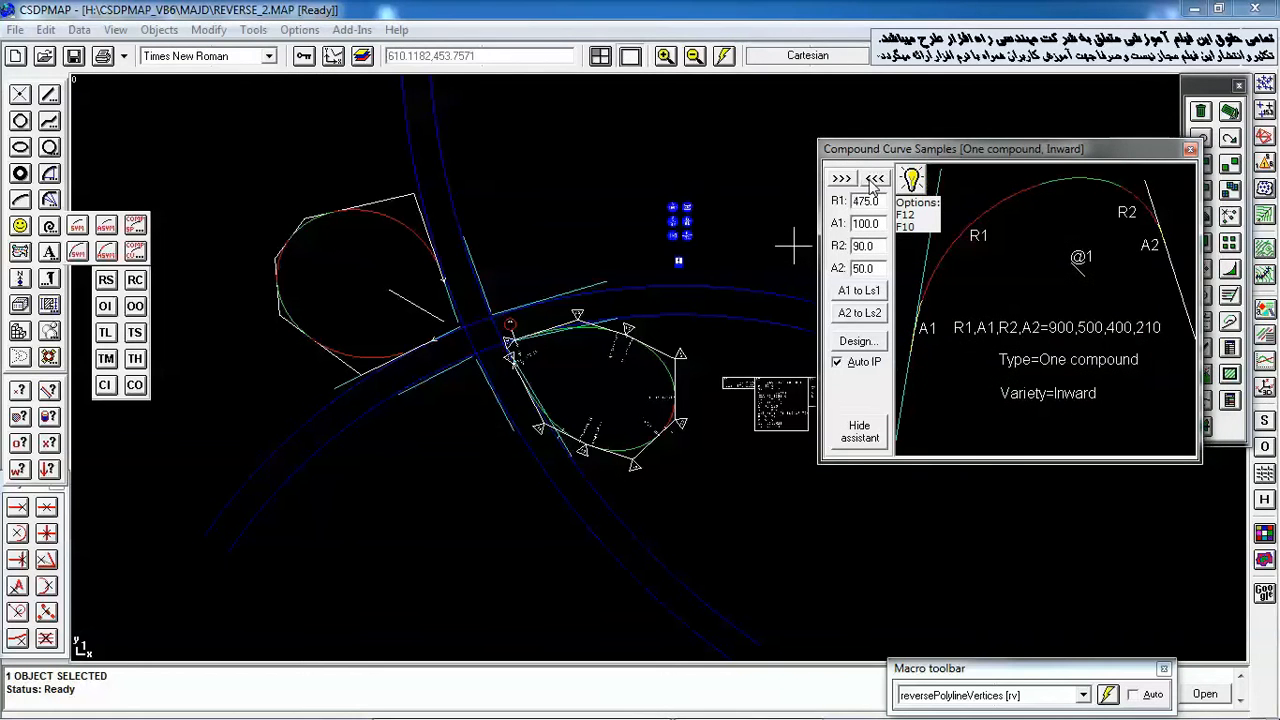
pyautogui.click(872, 182)
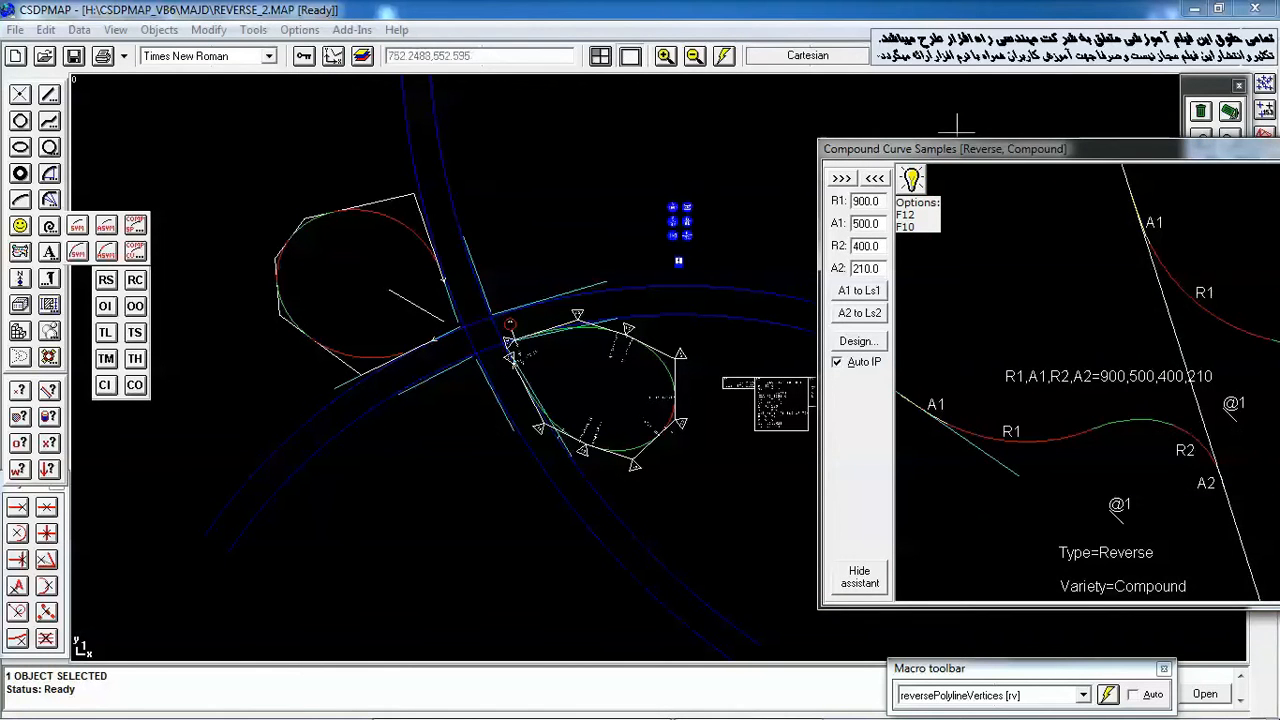
pyautogui.moveTo(985, 152); pyautogui.dragTo(833, 101)
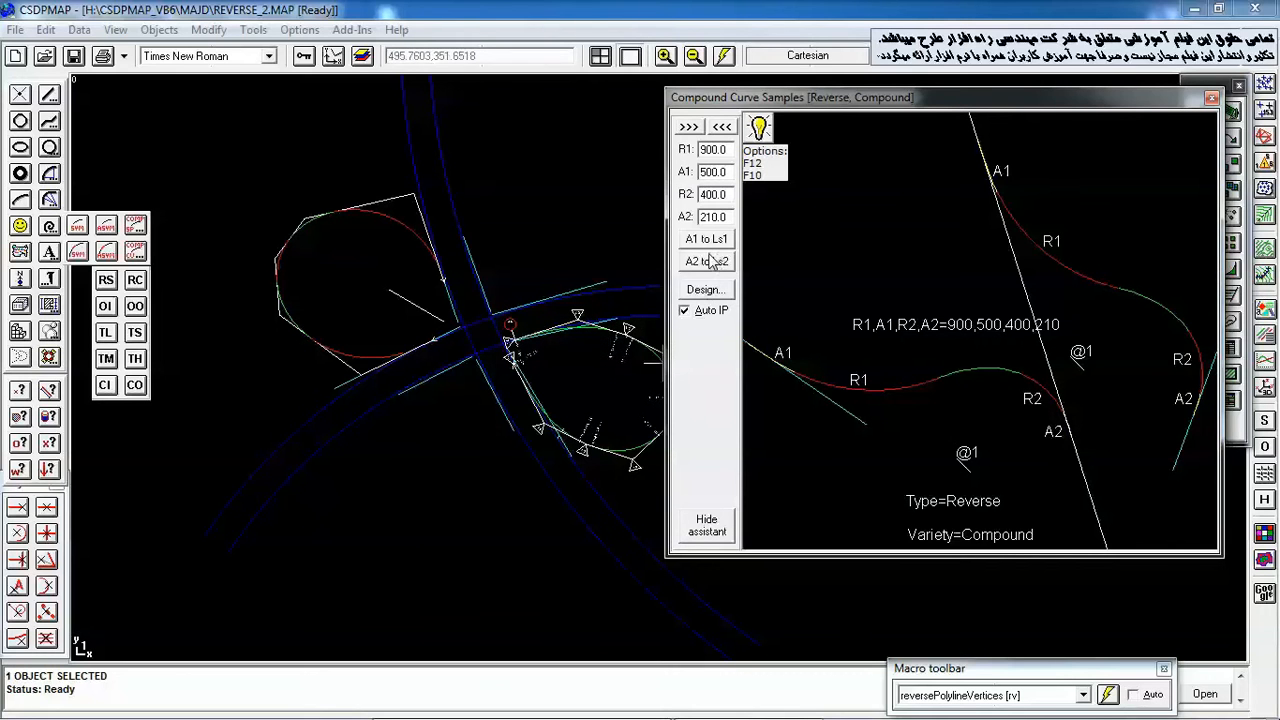
pyautogui.click(695, 130)
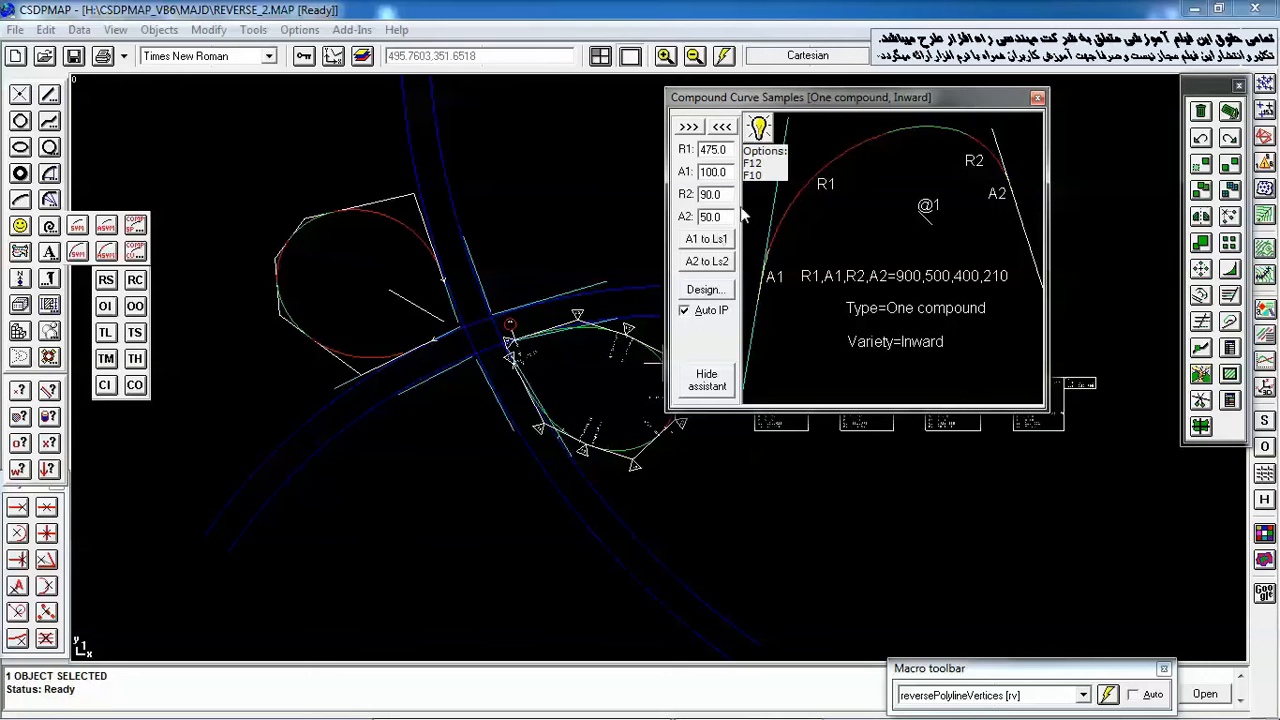
pyautogui.click(722, 128)
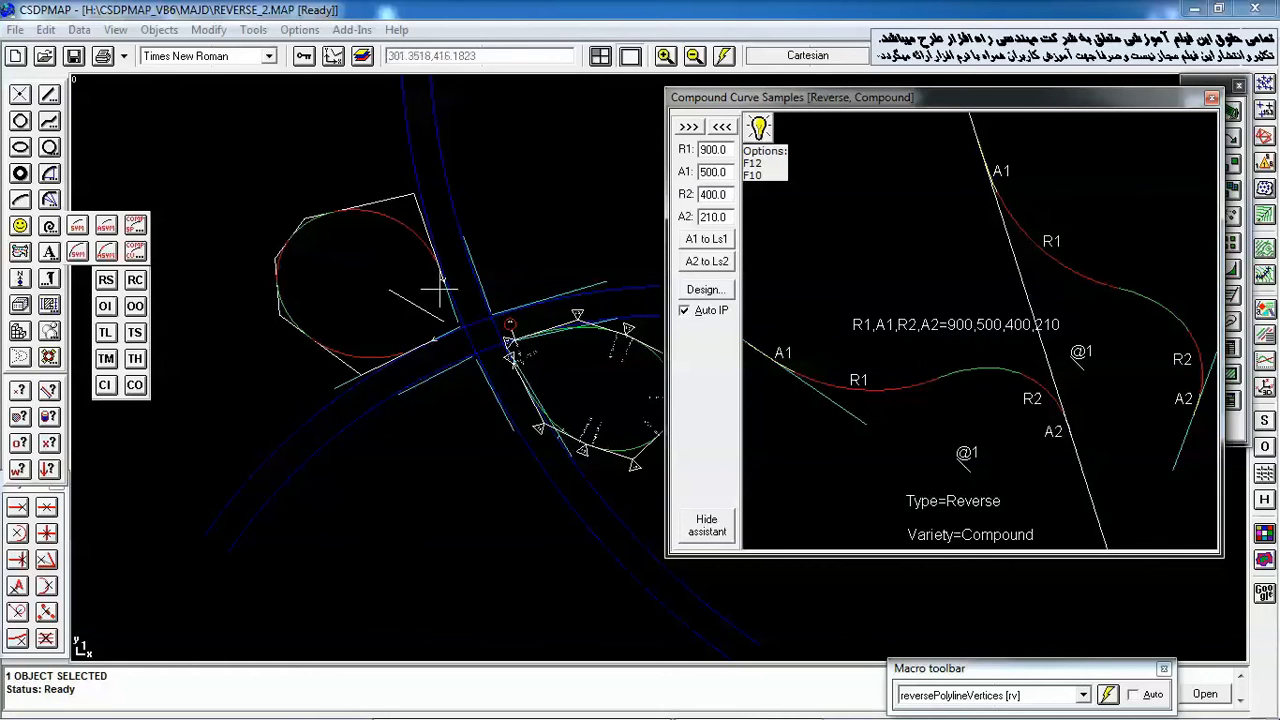
# - Generate a reverse compound curve between the loop's upper arc and the adjacent road edge arc, without giving it a custom name
pyautogui.click(703, 290)
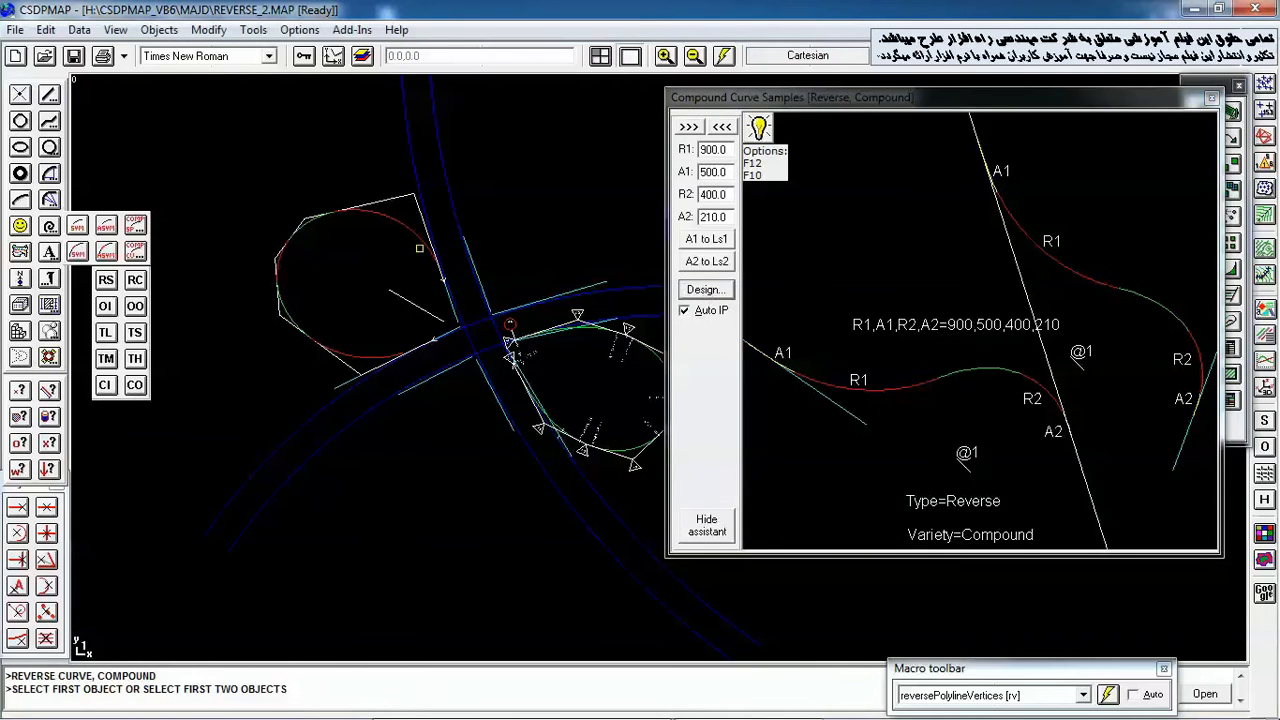
pyautogui.click(437, 238)
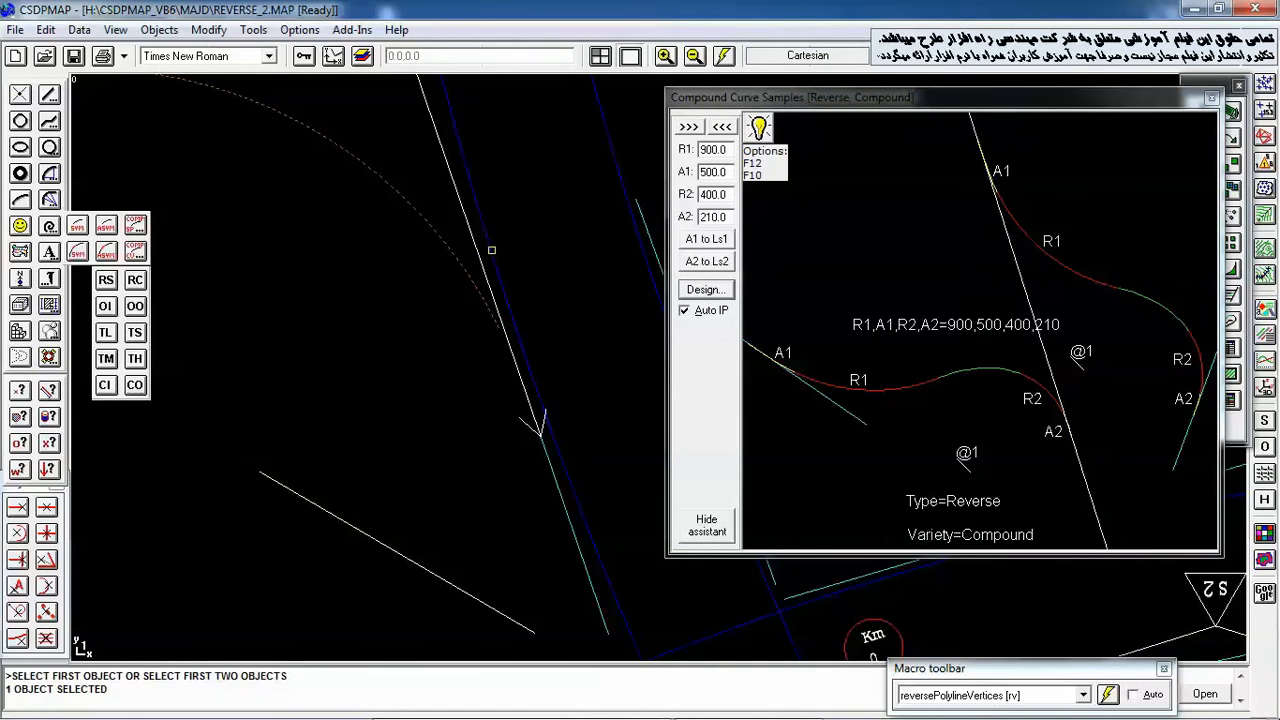
pyautogui.click(491, 250)
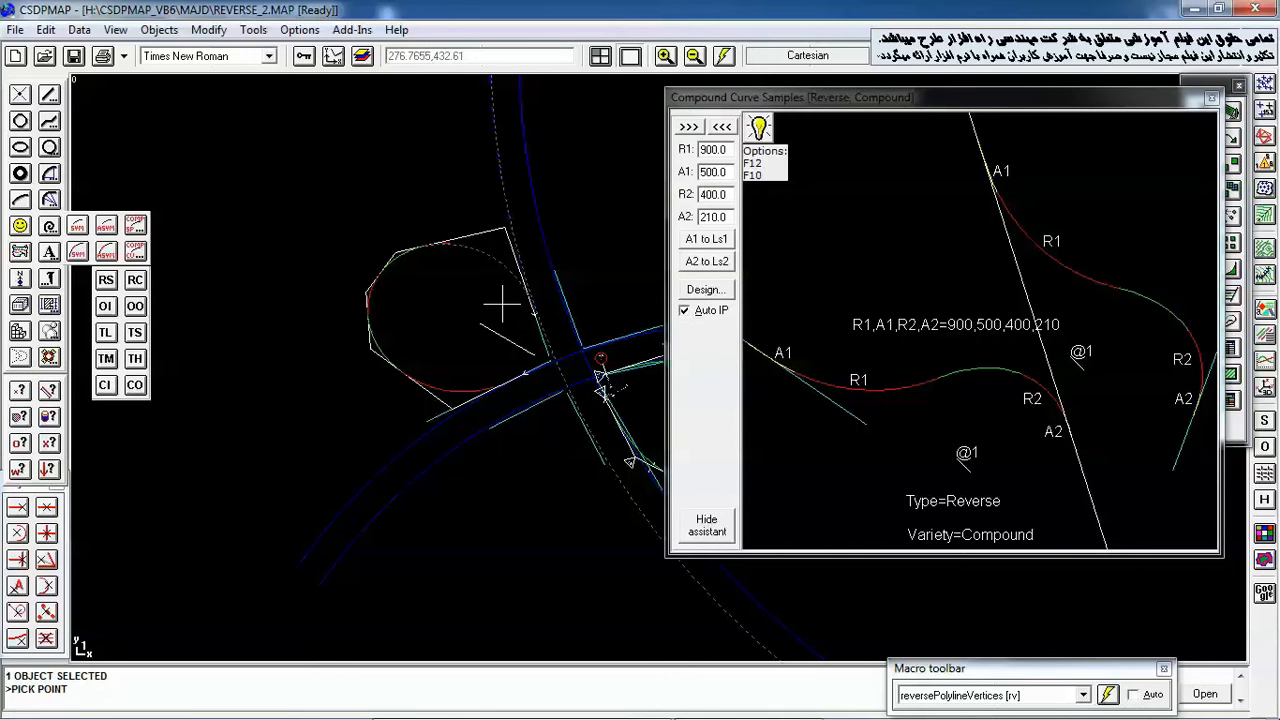
pyautogui.click(500, 302)
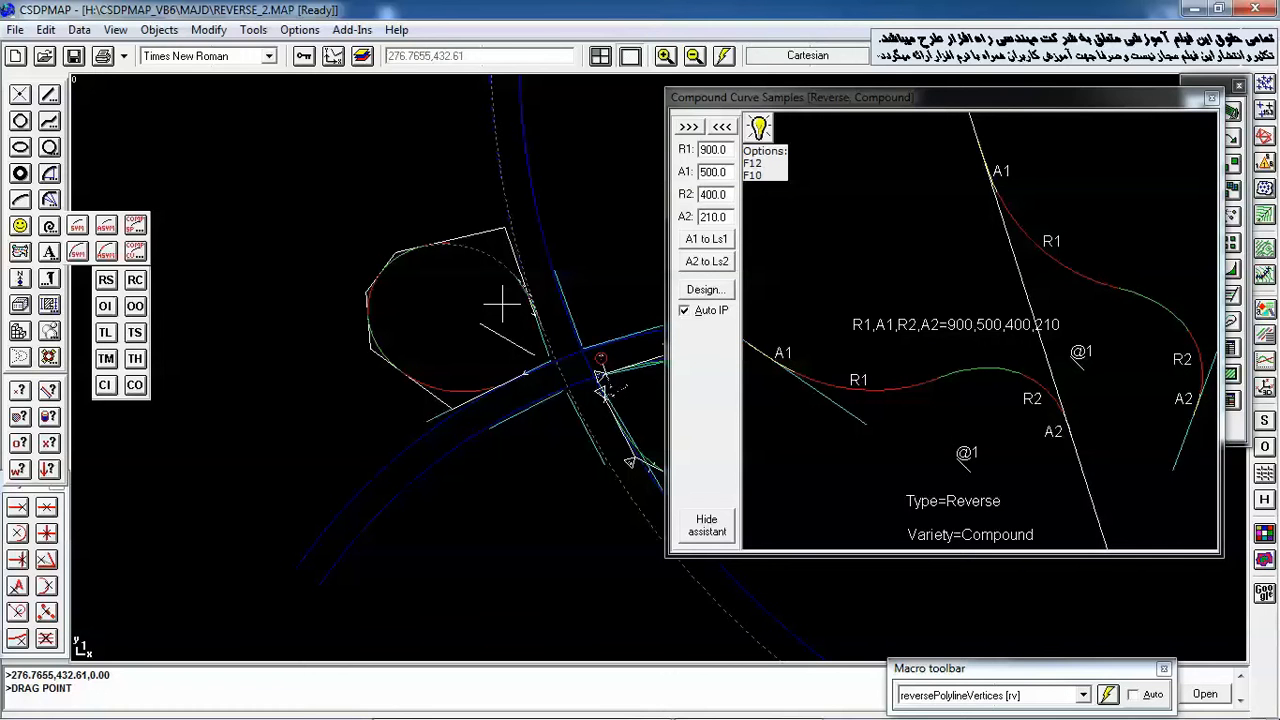
pyautogui.click(501, 304)
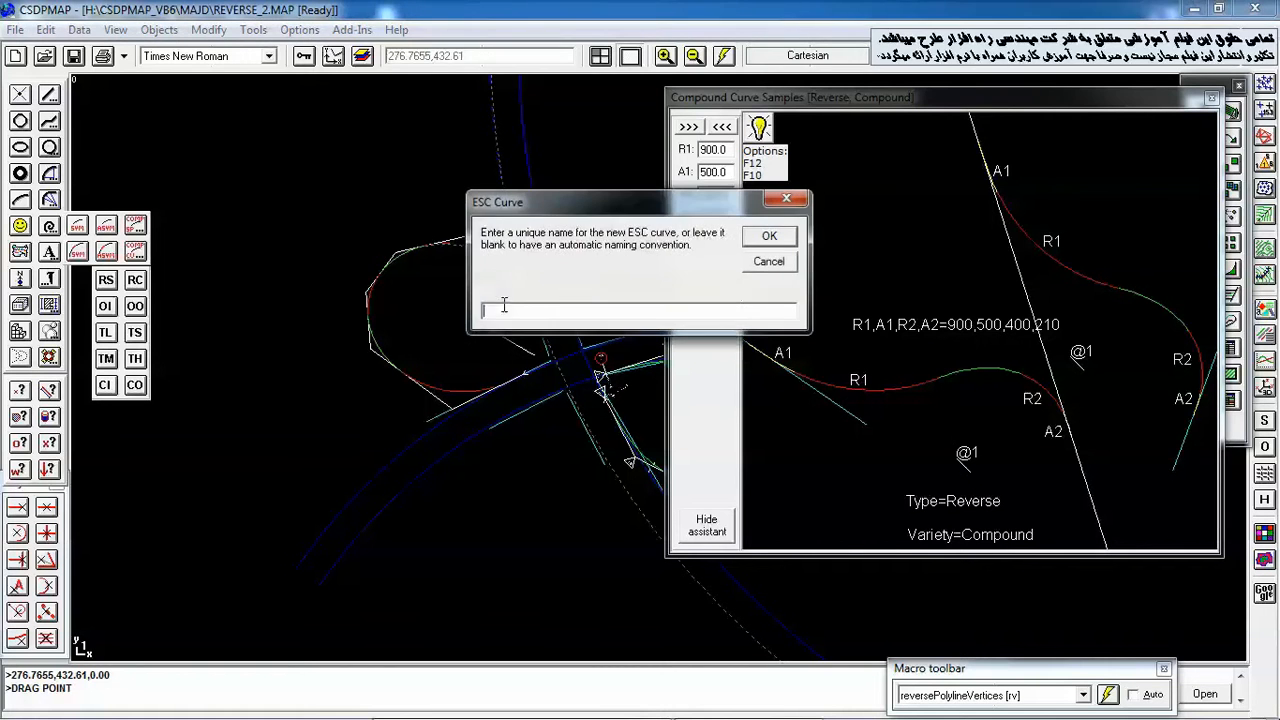
pyautogui.click(766, 260)
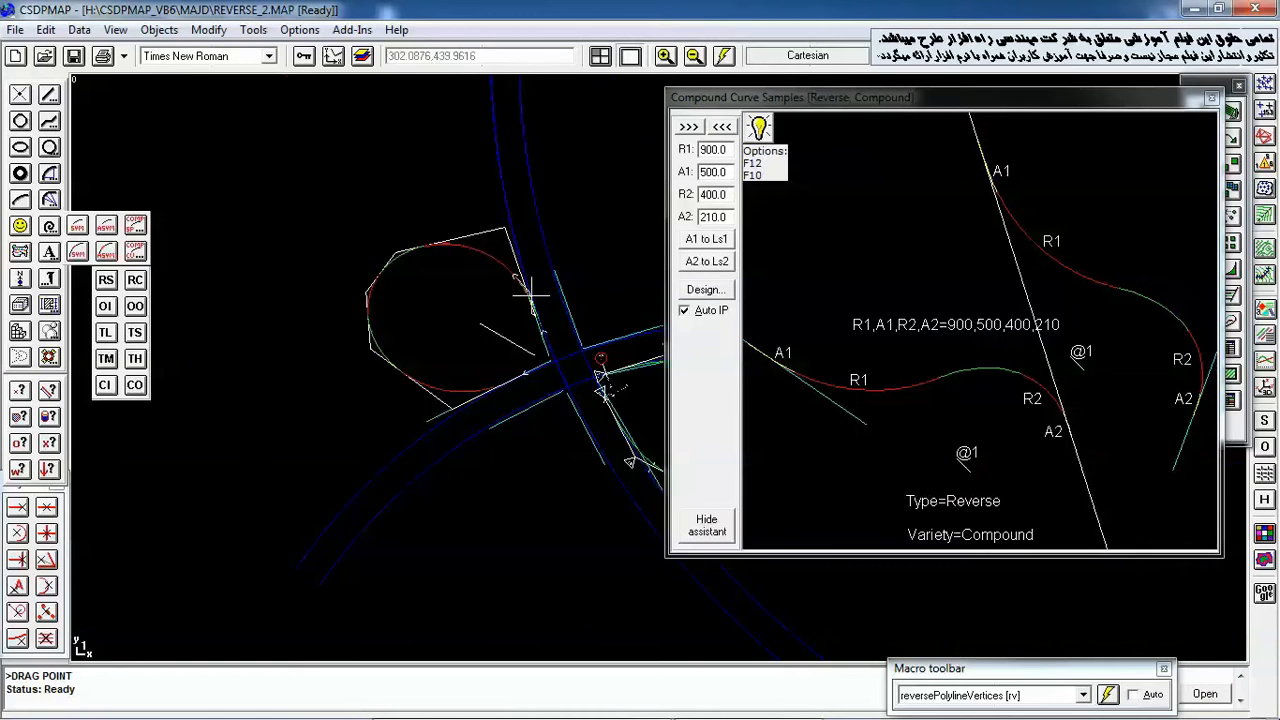
# - Inspect the object properties of the road edge arc and the loop's red arc, checking each radius
pyautogui.scroll(4, 532, 295)
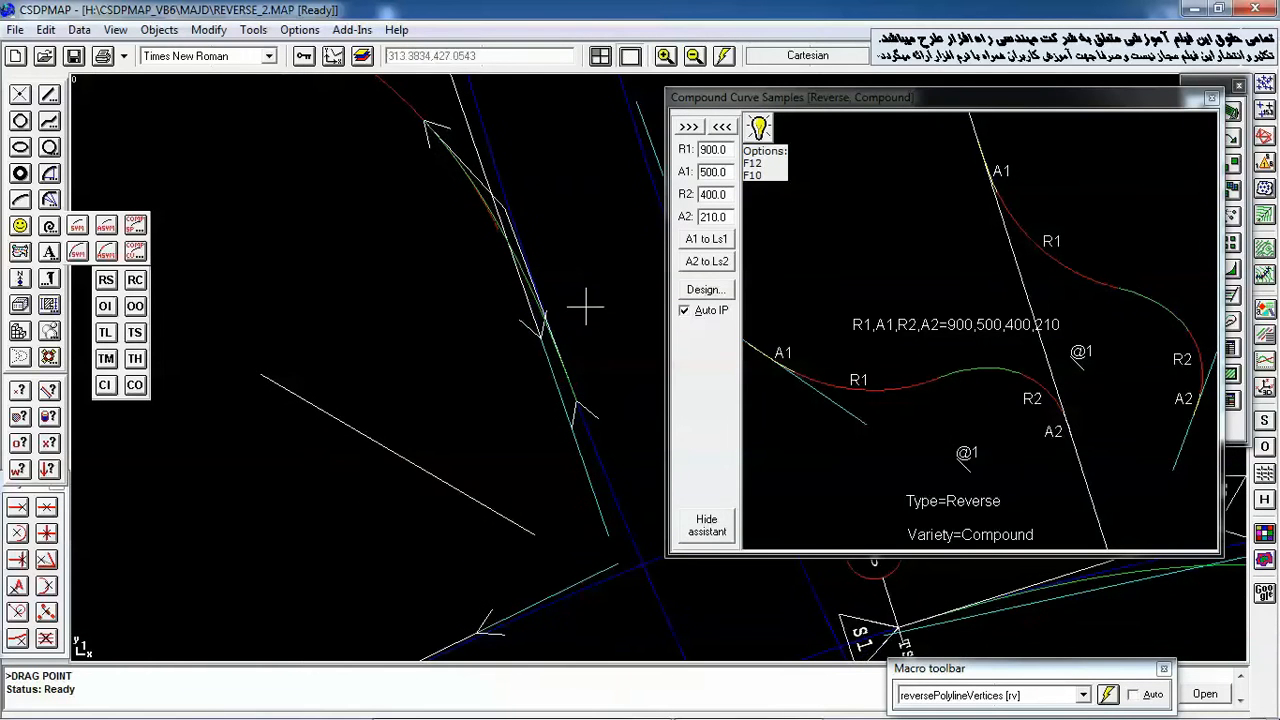
pyautogui.moveTo(575, 282)
pyautogui.mouseDown(button='middle')
pyautogui.moveTo(572, 271)
pyautogui.moveTo(574, 343)
pyautogui.mouseUp(button='middle')
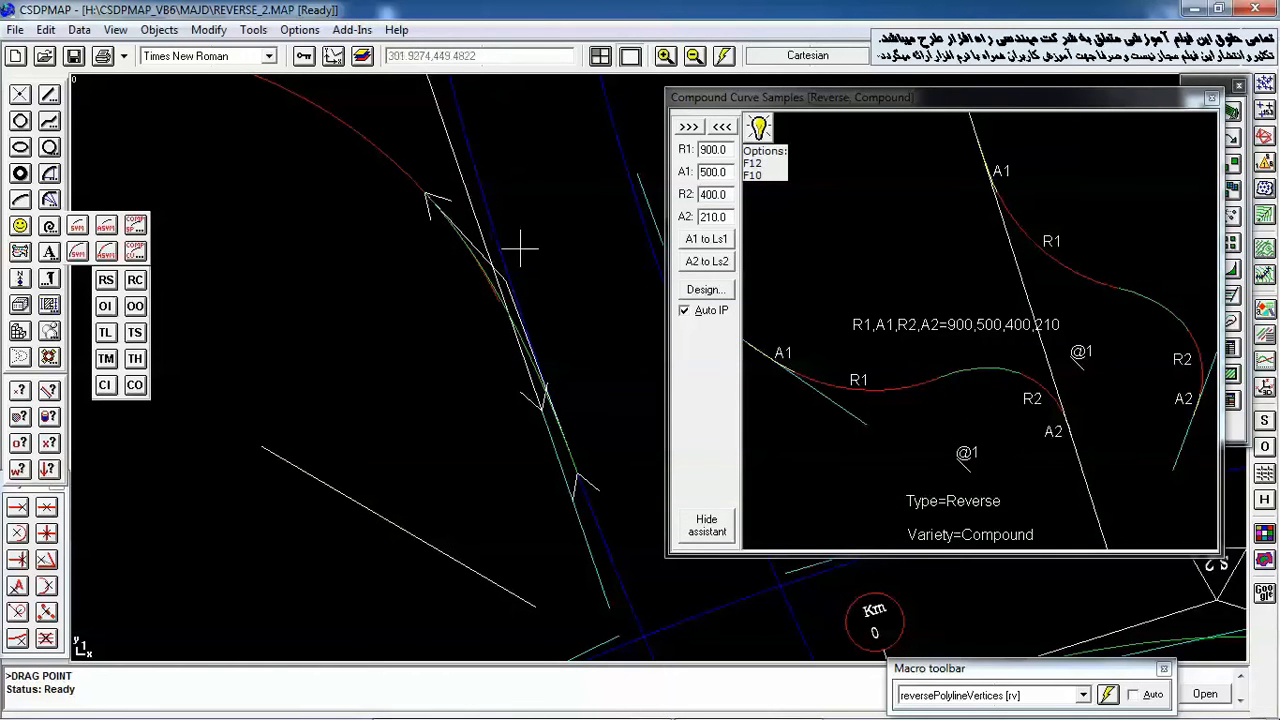
pyautogui.press('c')
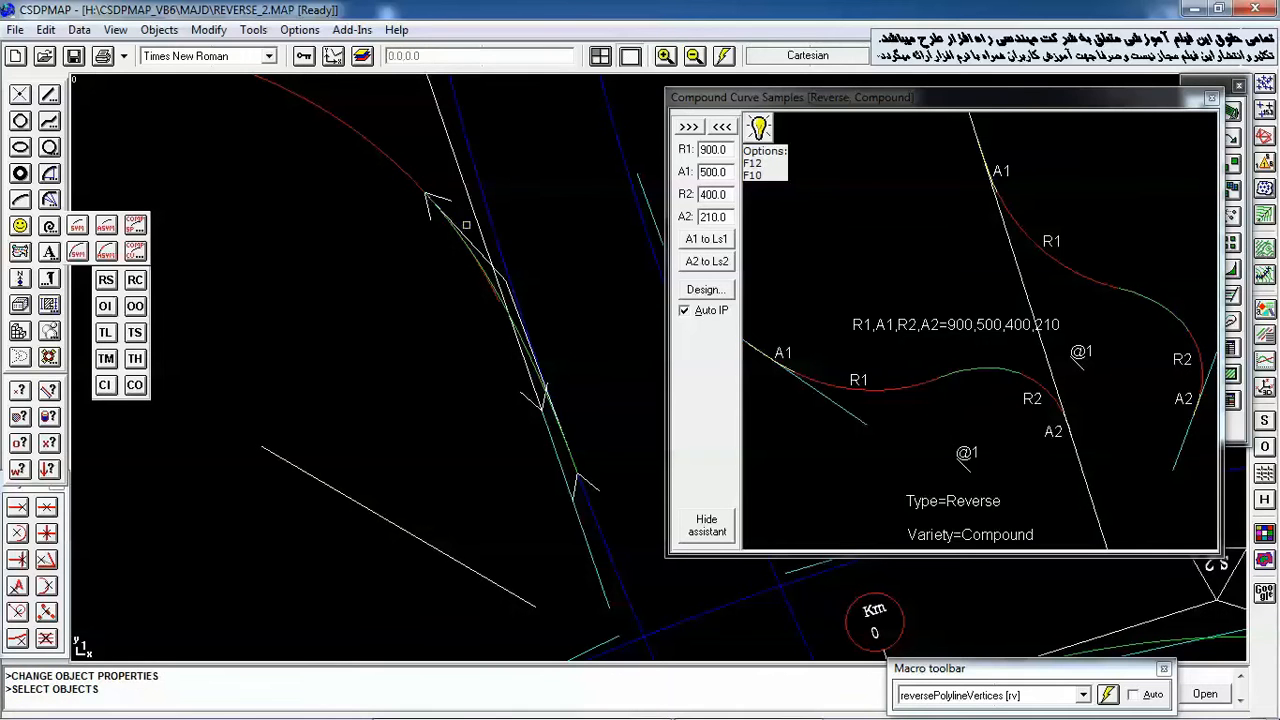
pyautogui.click(479, 190)
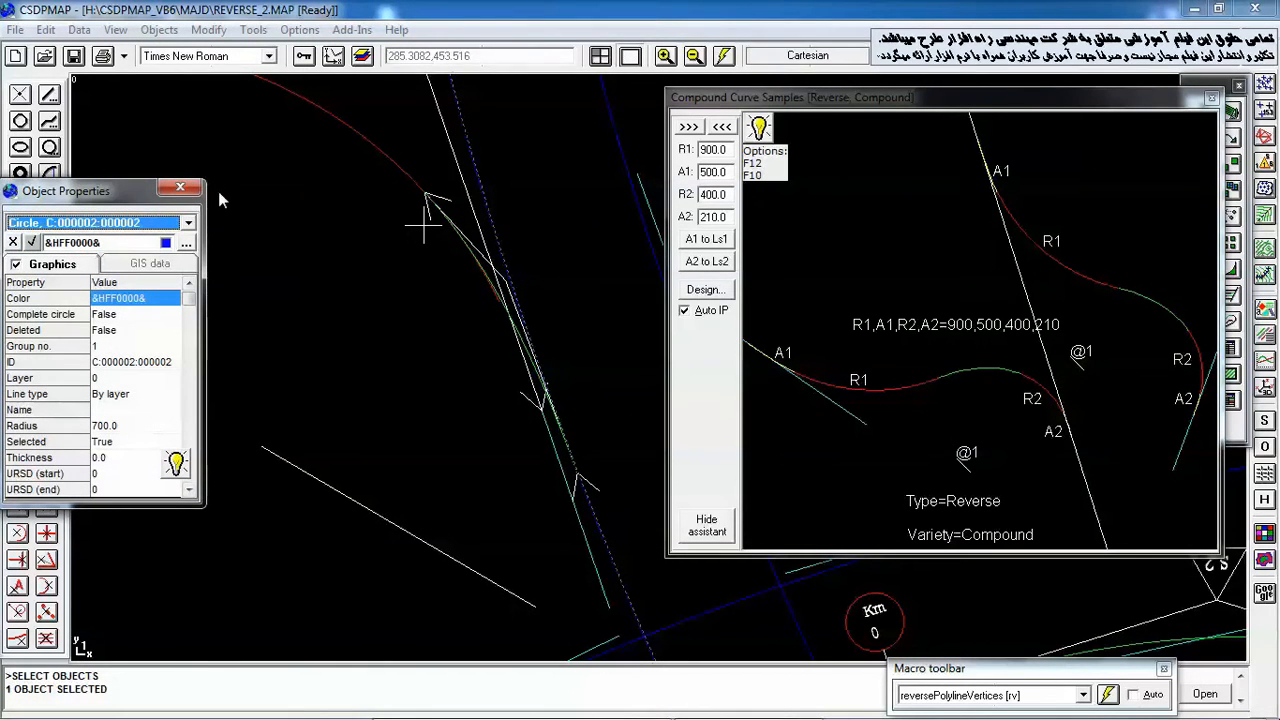
pyautogui.click(180, 188)
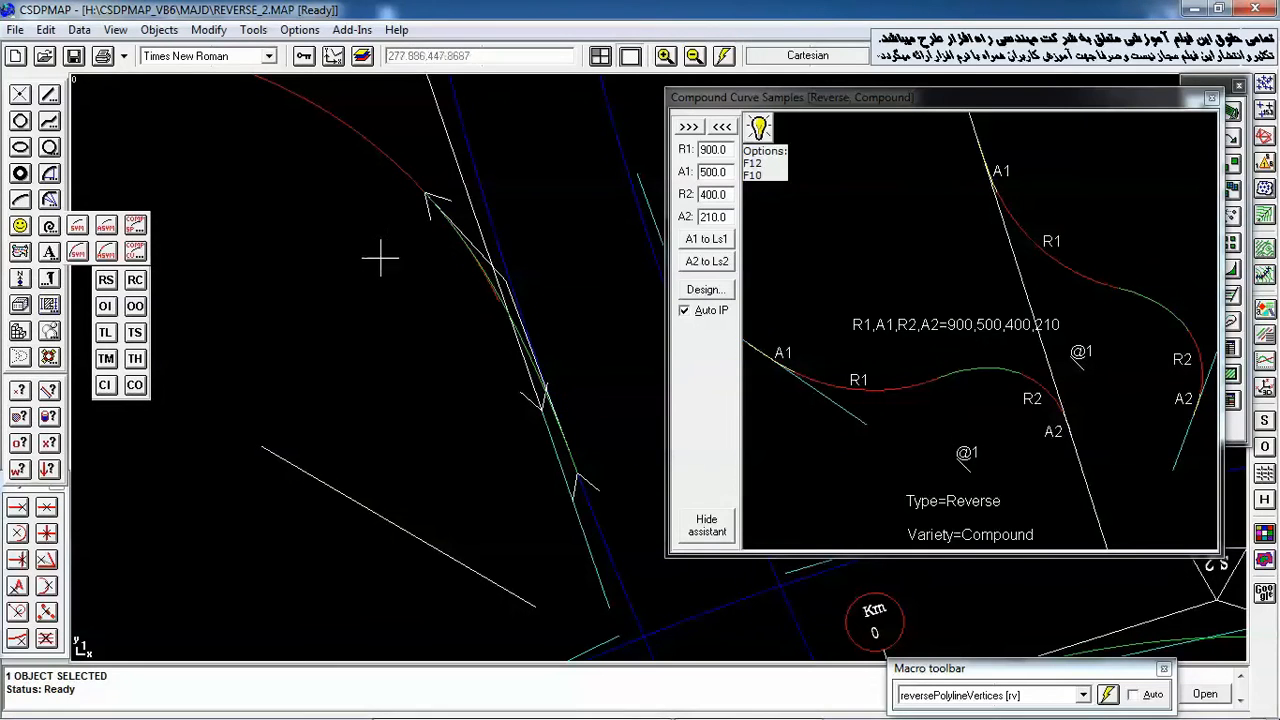
pyautogui.press('Return')
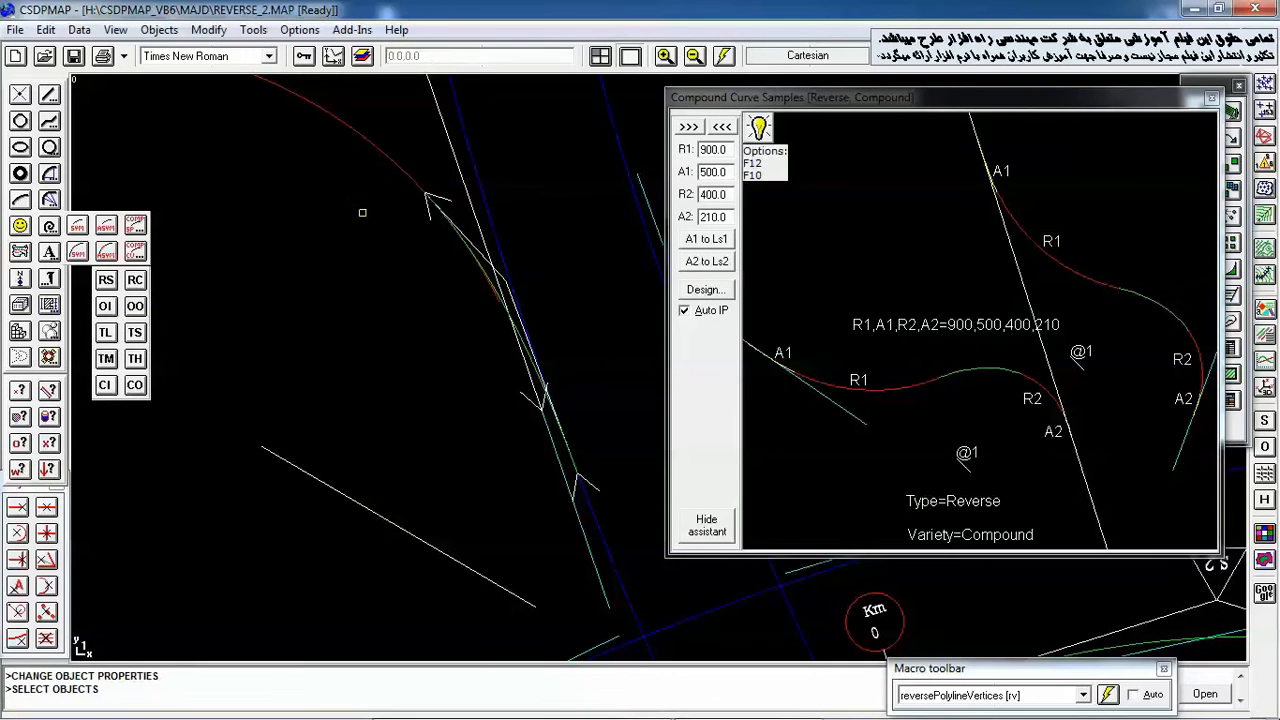
pyautogui.click(375, 159)
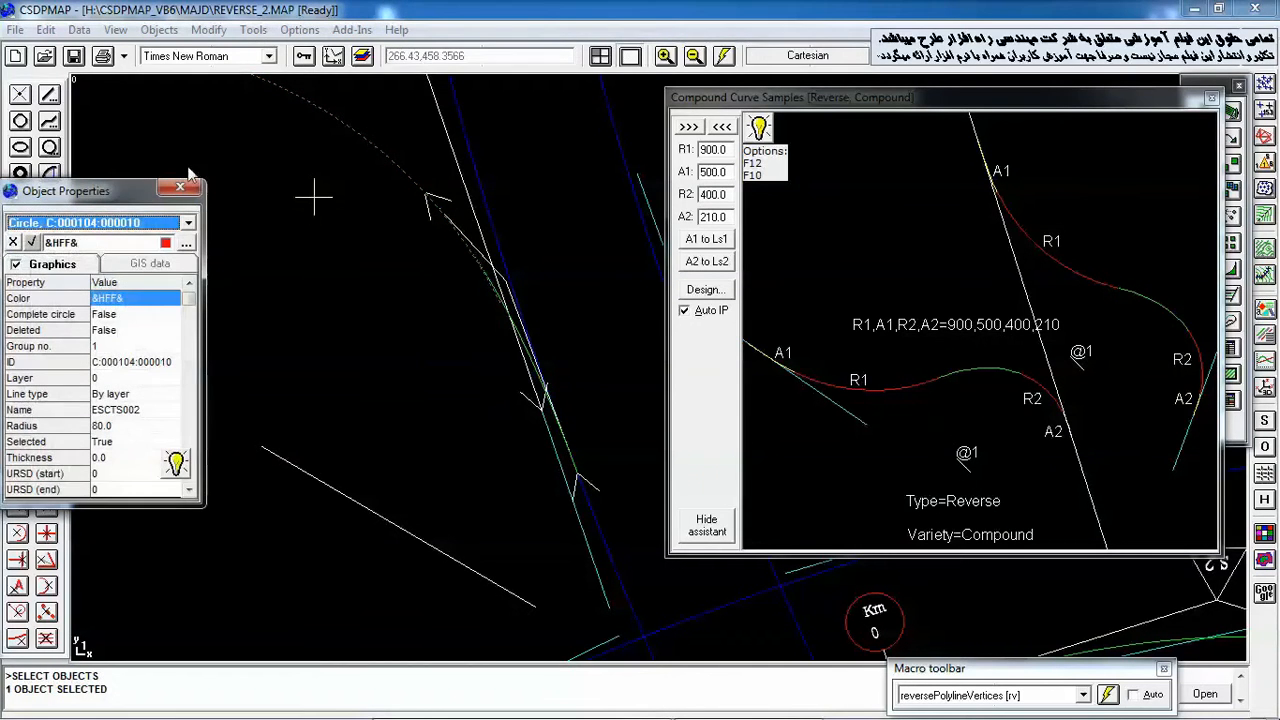
pyautogui.click(182, 189)
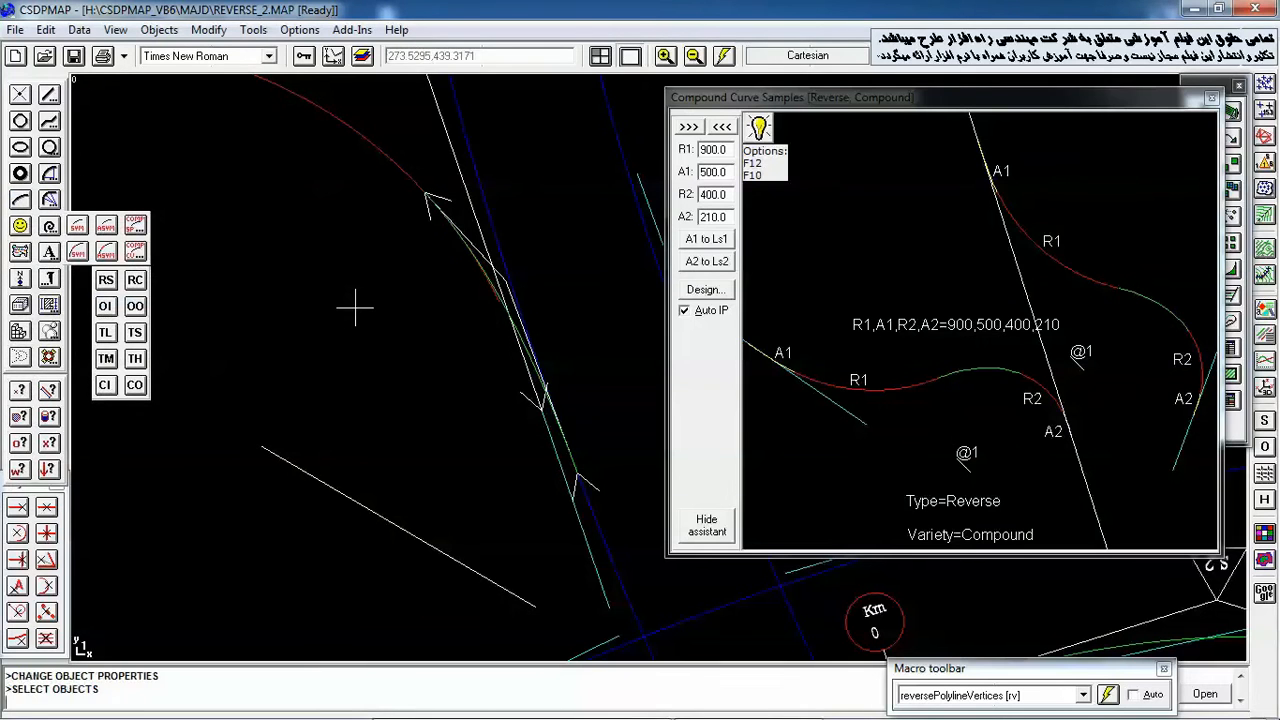
# - Inspect the new connecting spiral's properties, checking its radius and start radius
pyautogui.scroll(2, 529, 328)
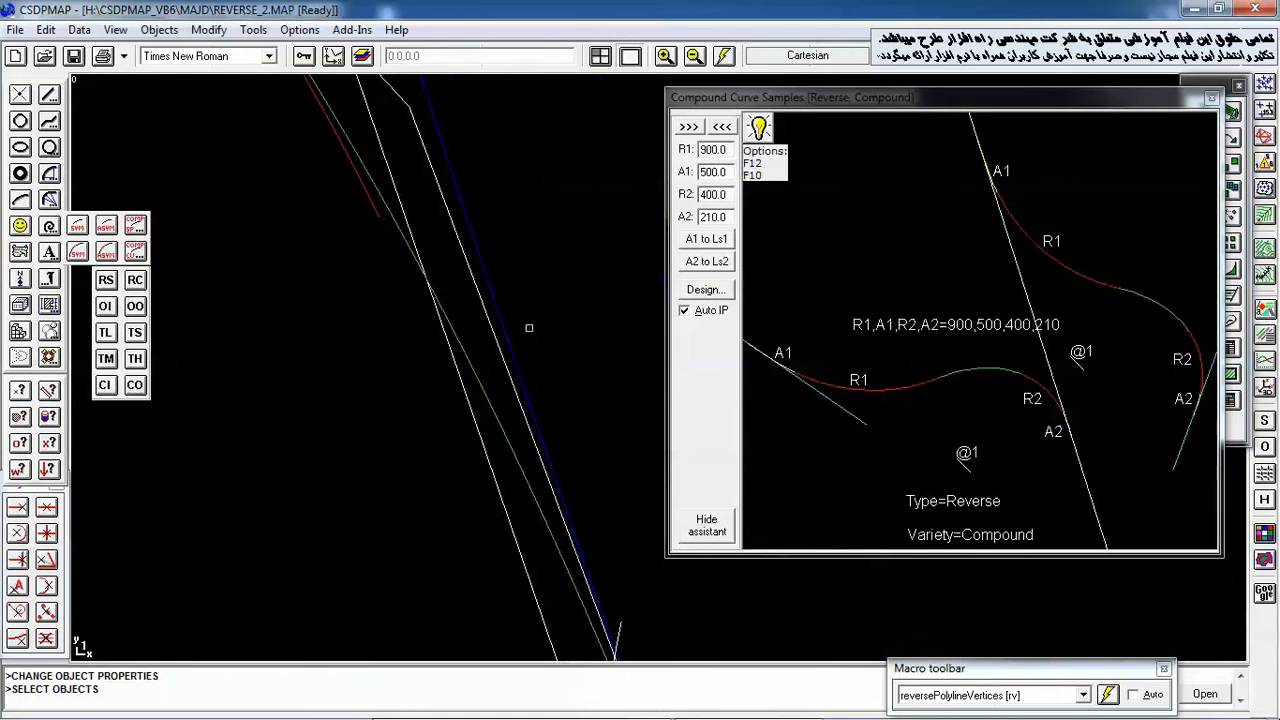
pyautogui.click(455, 368)
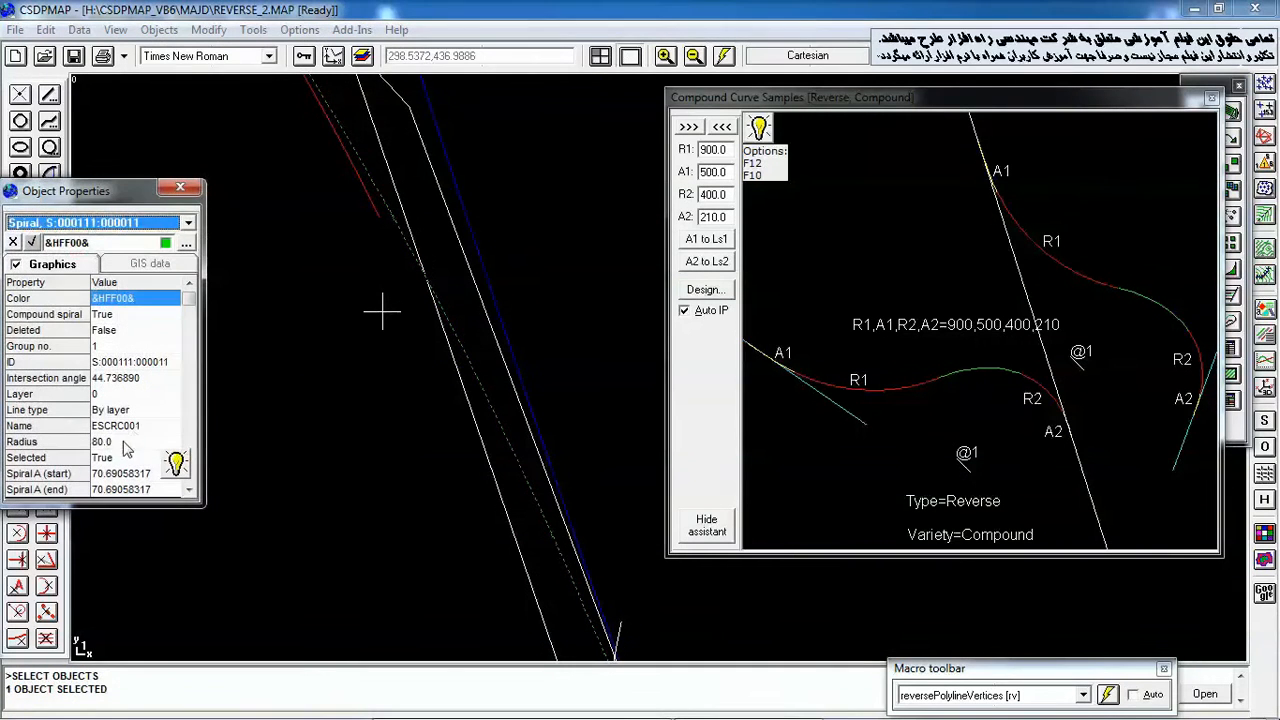
pyautogui.click(124, 442)
pyautogui.scroll(-2, 135, 470)
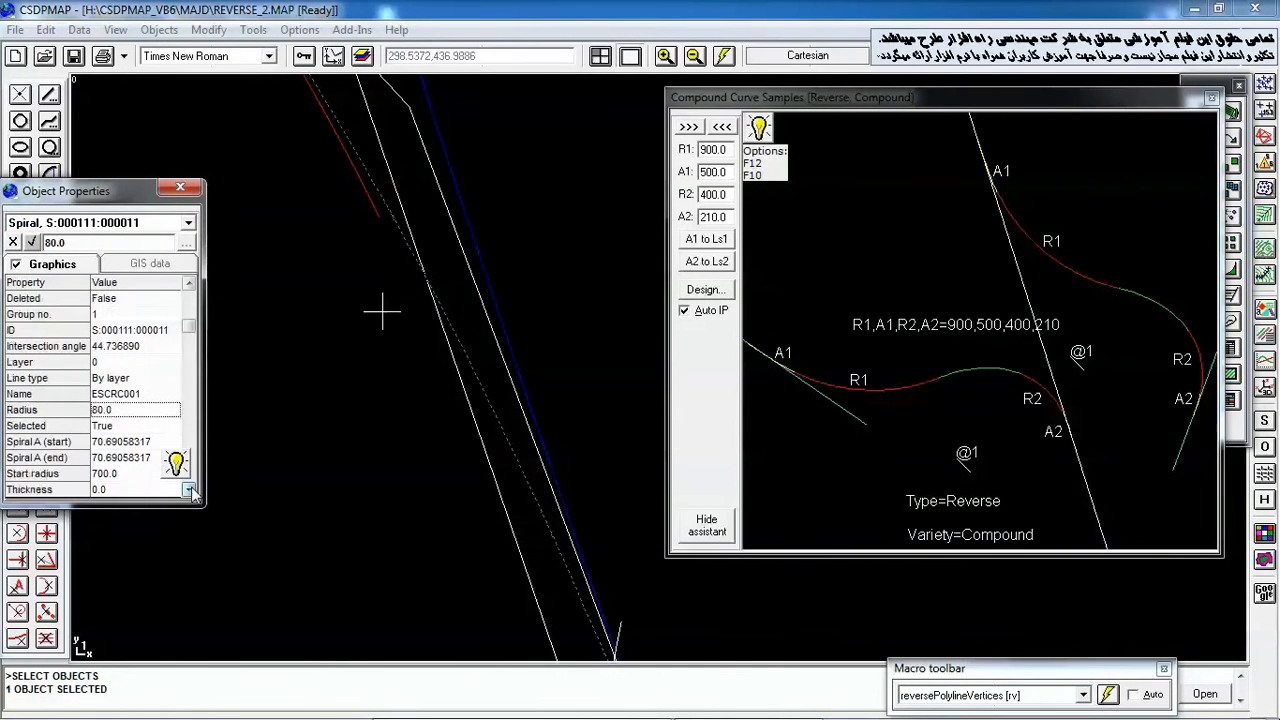
pyautogui.click(128, 475)
pyautogui.click(177, 189)
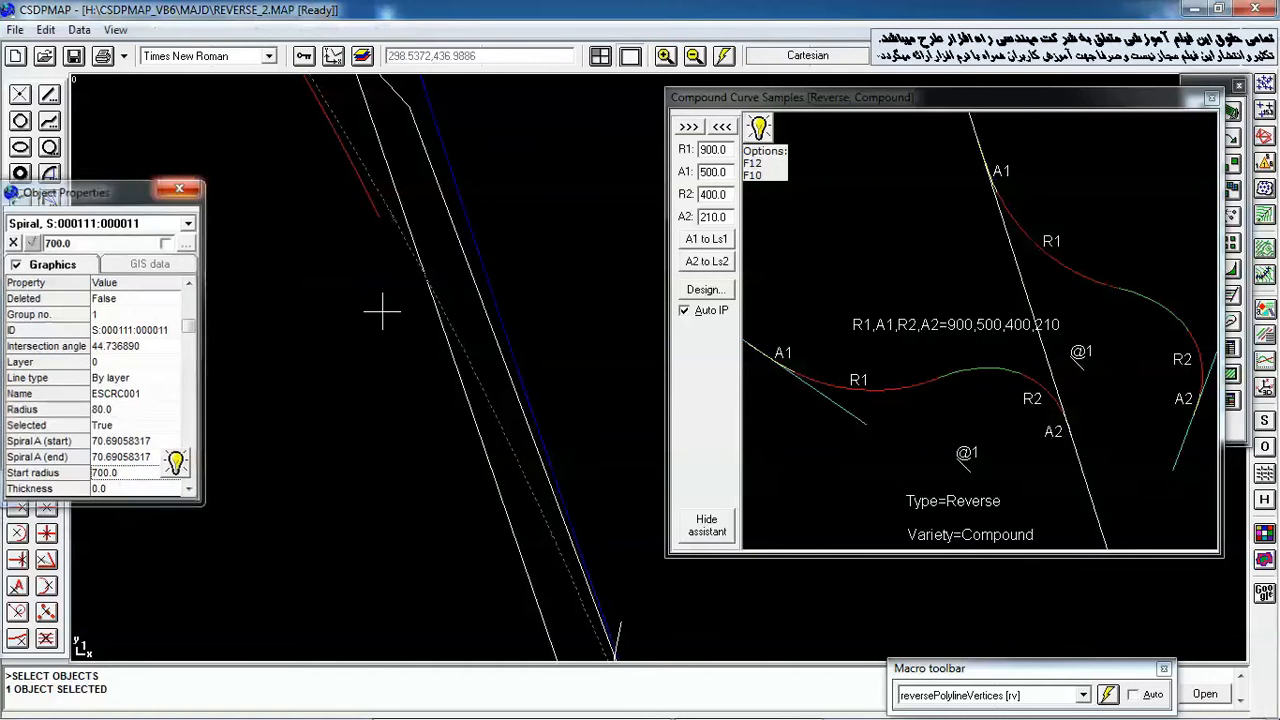
# - Draw a two-segment guide line with its corner where the new spiral meets the loop's red arc
pyautogui.scroll(-3, 329, 254)
pyautogui.moveTo(251, 198); pyautogui.dragTo(287, 266, button='middle')
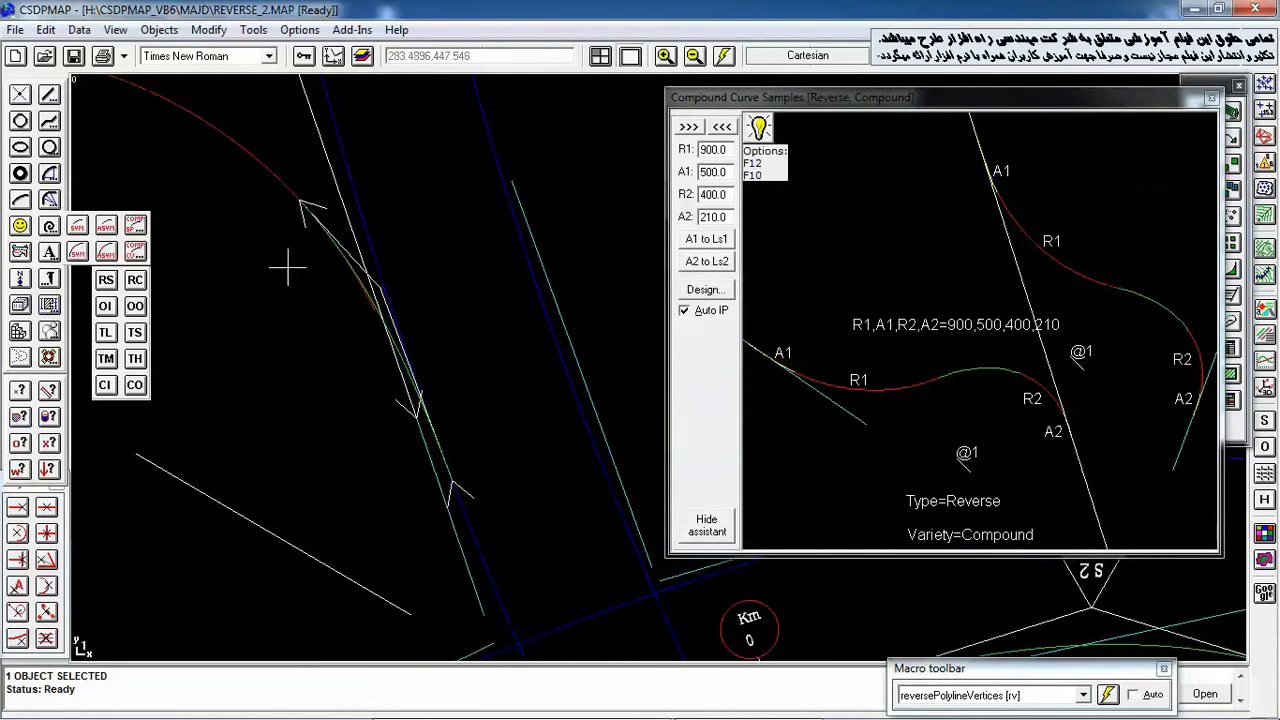
pyautogui.press('l')
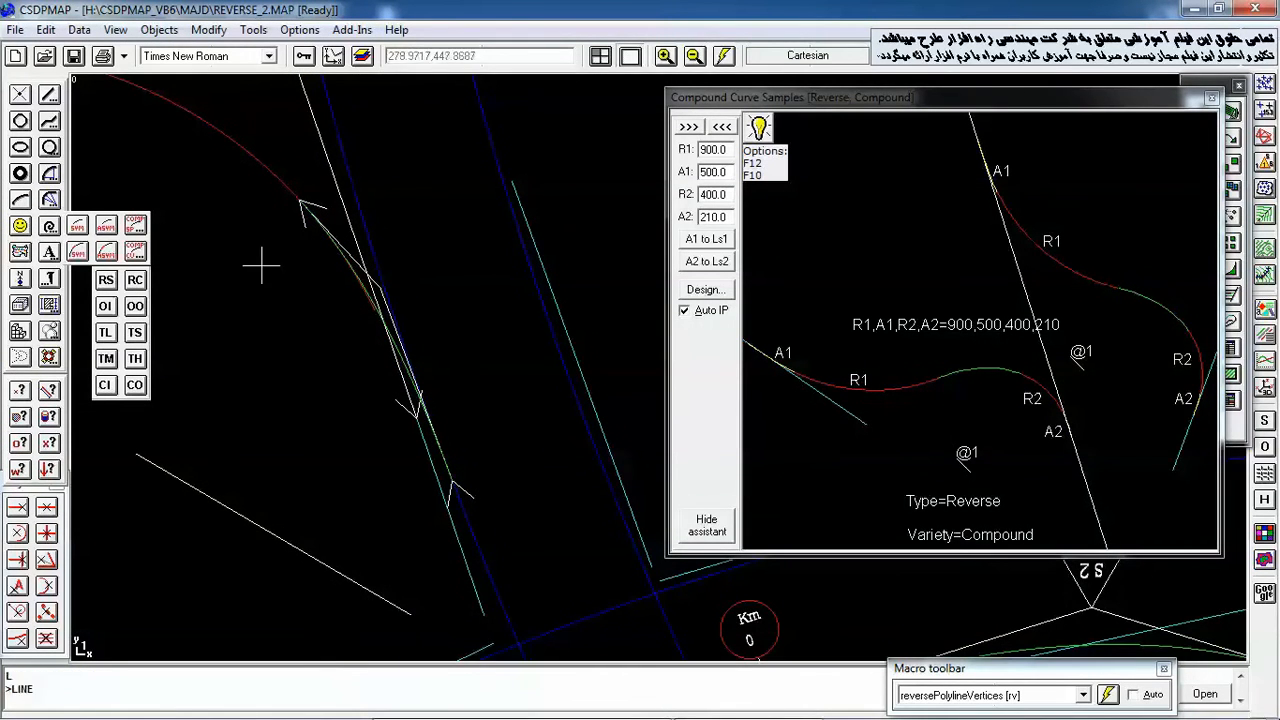
pyautogui.click(239, 283)
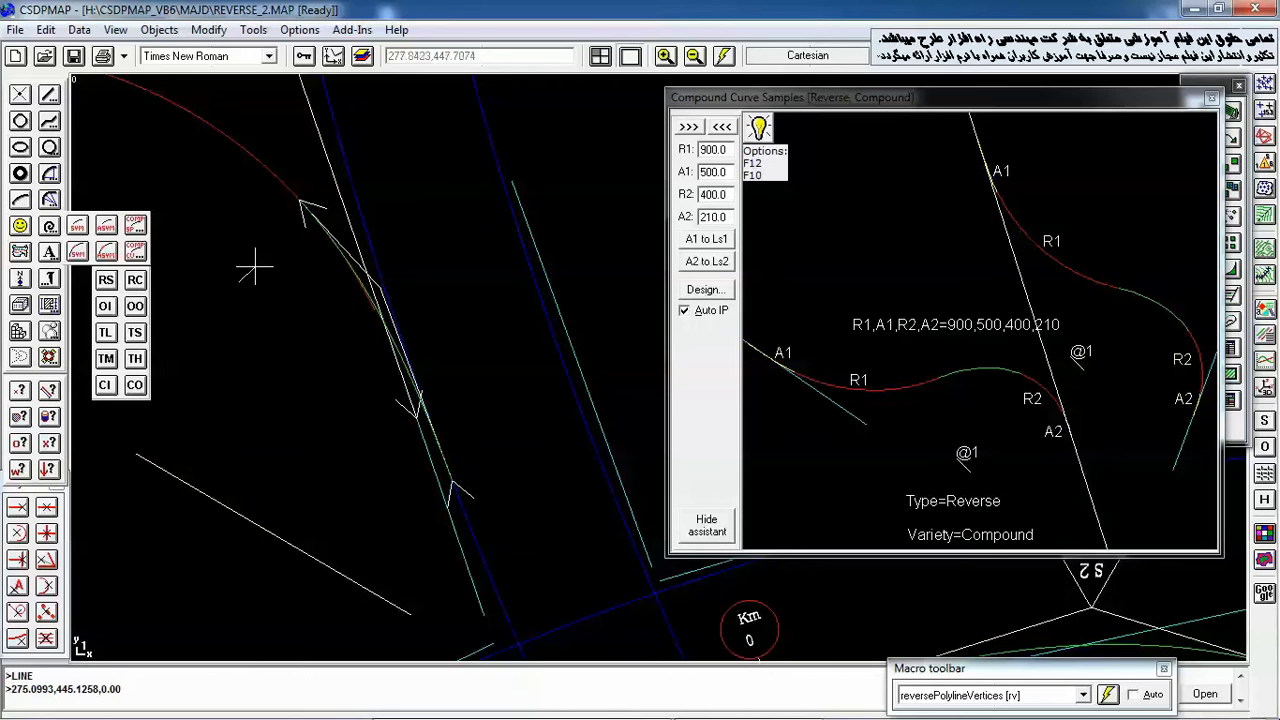
pyautogui.click(300, 200)
pyautogui.click(396, 159)
pyautogui.rightClick(436, 204)
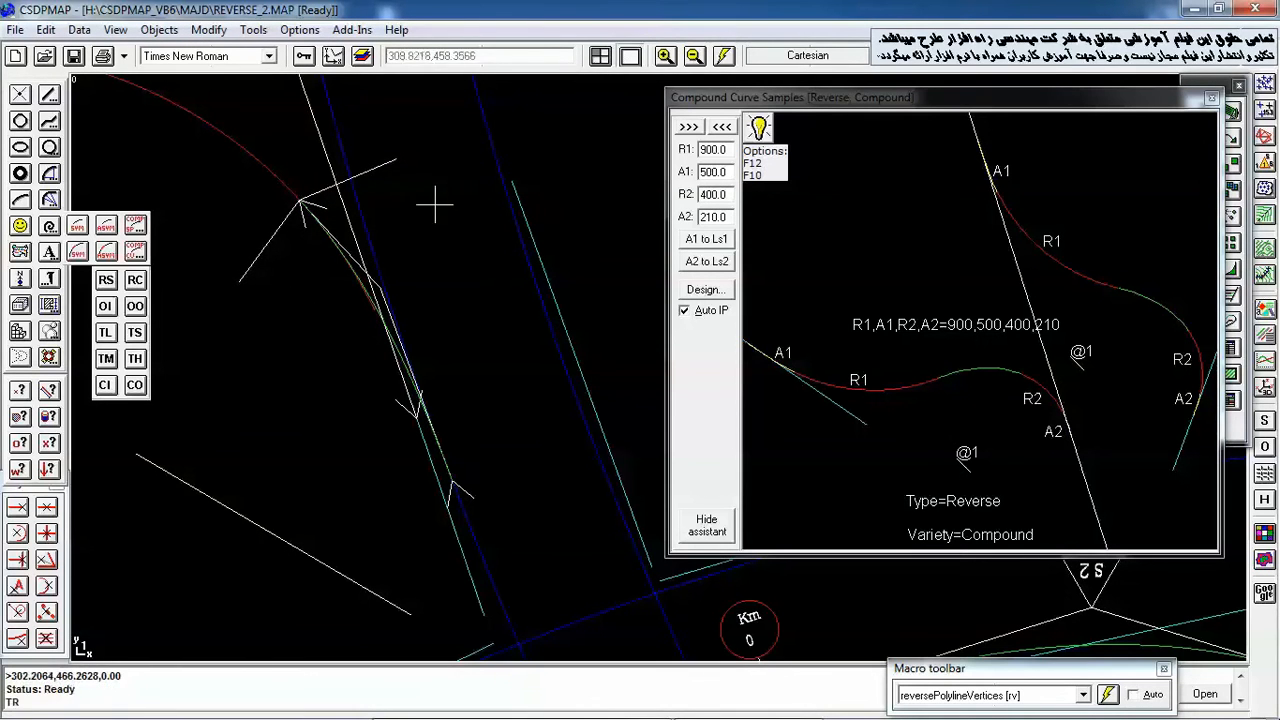
# - Trim the loop's red arc where it overruns the new spiral, using the two guide lines as boundaries
pyautogui.write('TR')
pyautogui.press('Return')
pyautogui.click(377, 169)
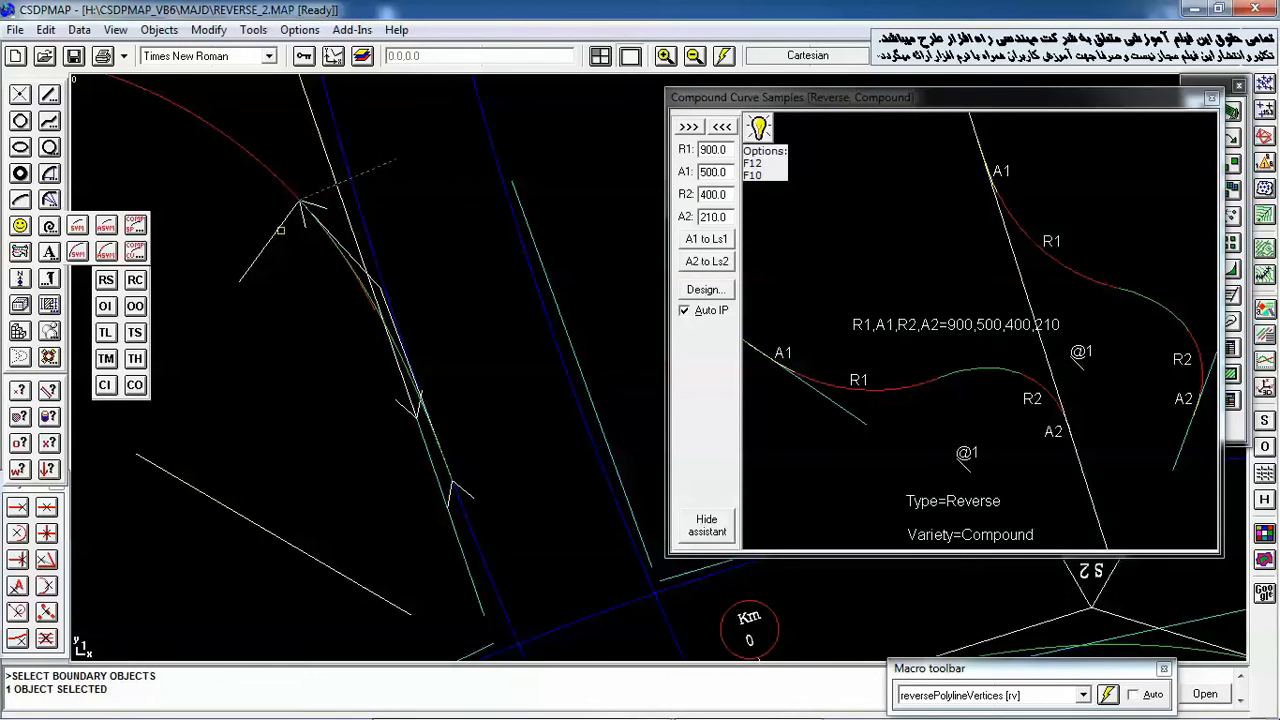
pyautogui.click(281, 230)
pyautogui.rightClick(318, 270)
pyautogui.scroll(3, 342, 290)
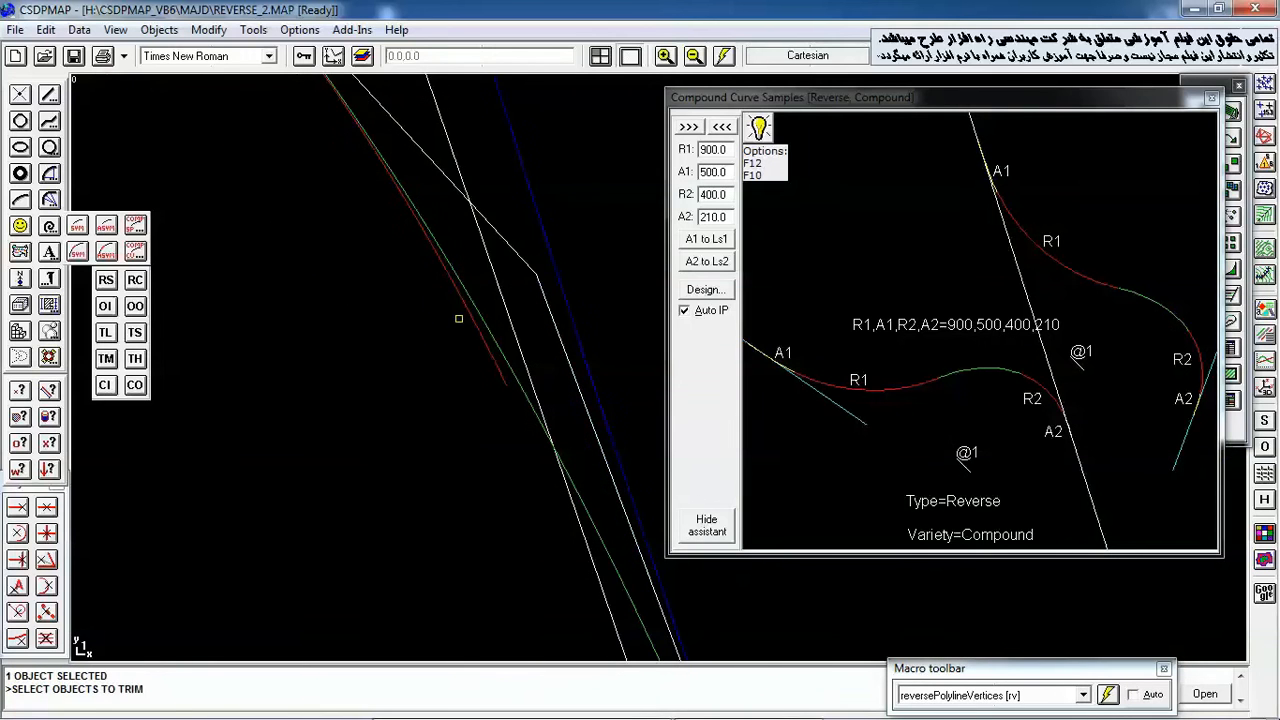
pyautogui.click(485, 352)
pyautogui.scroll(-3, 355, 290)
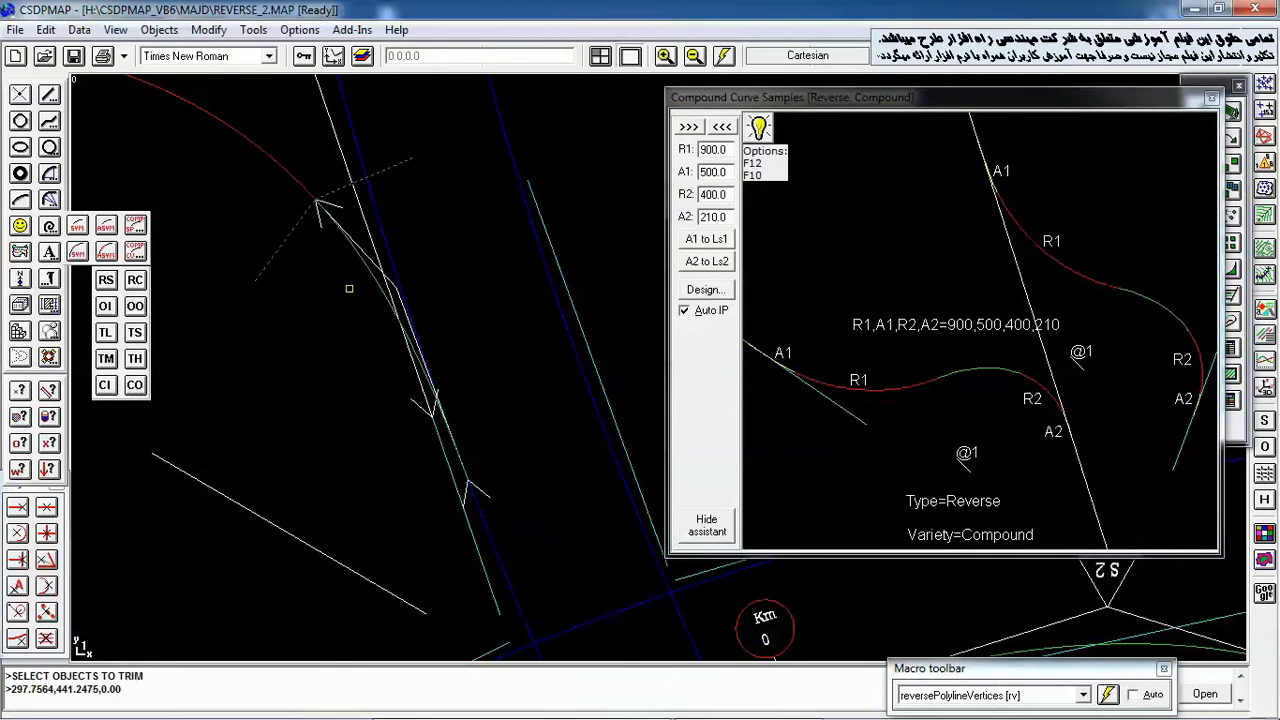
pyautogui.press('Escape')
# - Erase the two guide lines by reusing the previous selection
pyautogui.press('Delete')
pyautogui.rightClick(312, 277)
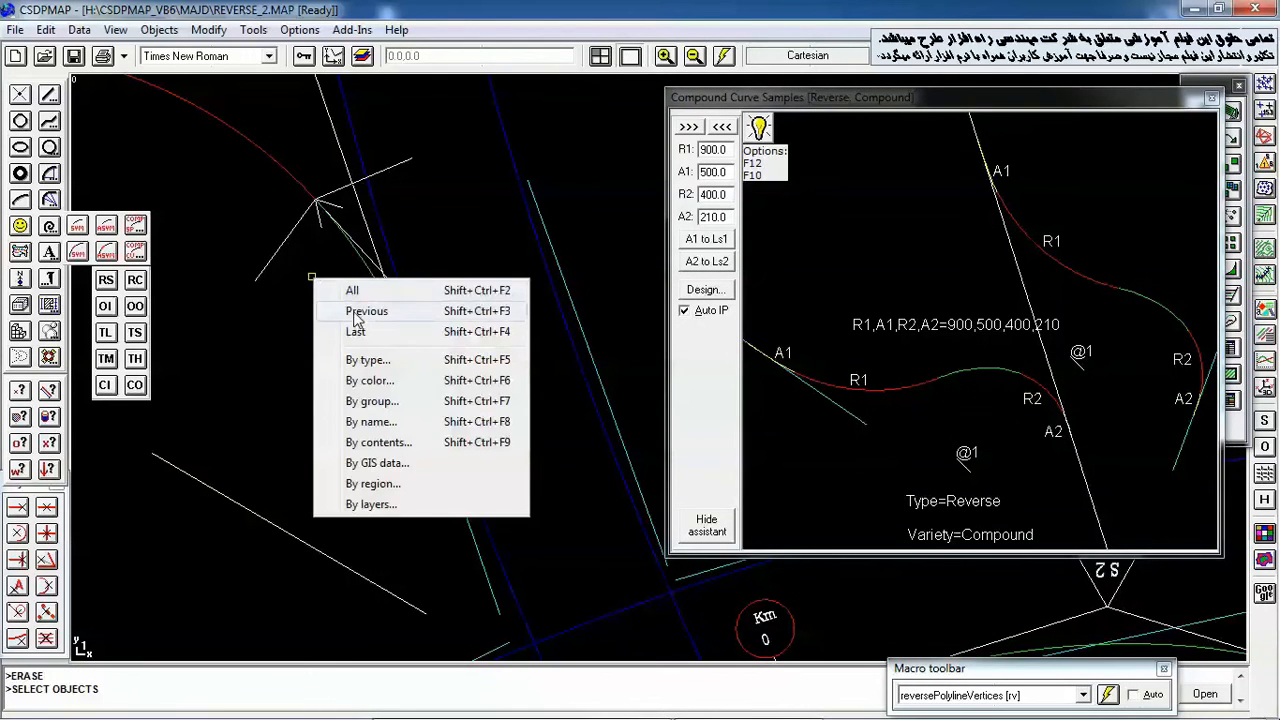
pyautogui.click(360, 311)
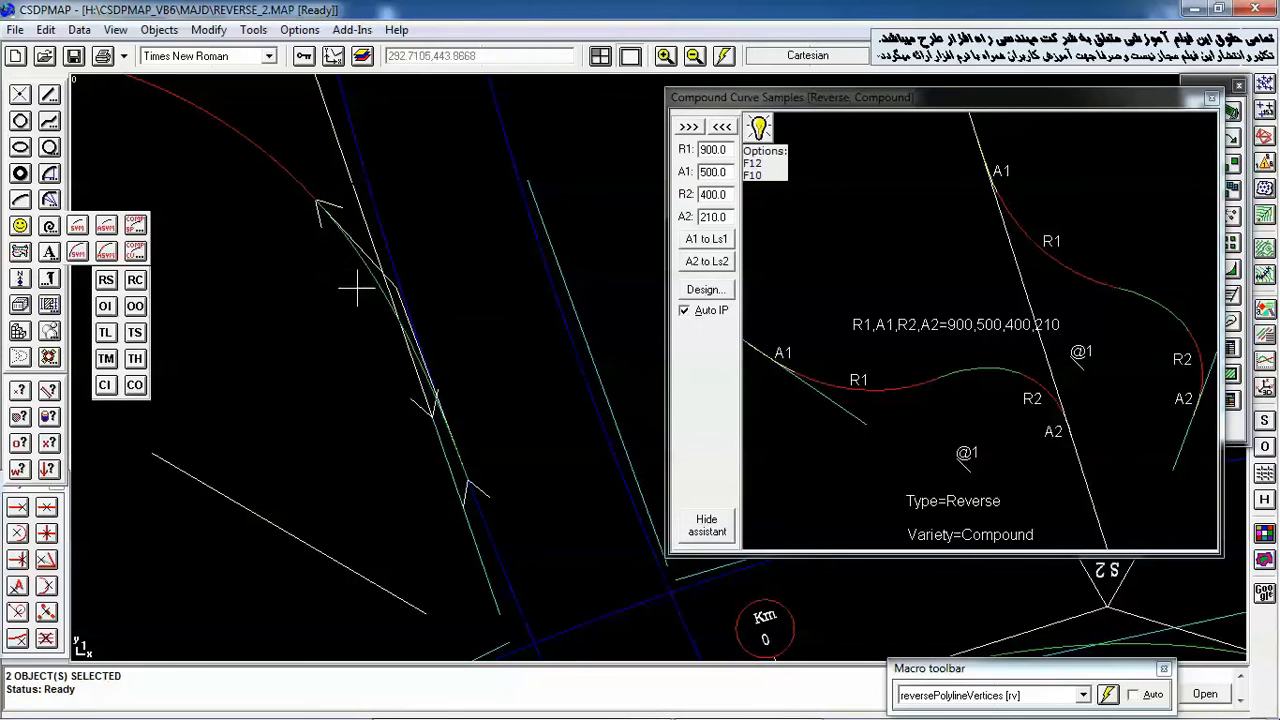
# - Design a reverse compound curve between the loop's lower red arc and the adjacent blue road edge, leaving the curve name blank
pyautogui.scroll(-4, 296, 264)
pyautogui.moveTo(286, 338)
pyautogui.mouseDown(button='middle')
pyautogui.moveTo(402, 232)
pyautogui.moveTo(334, 228)
pyautogui.mouseUp(button='middle')
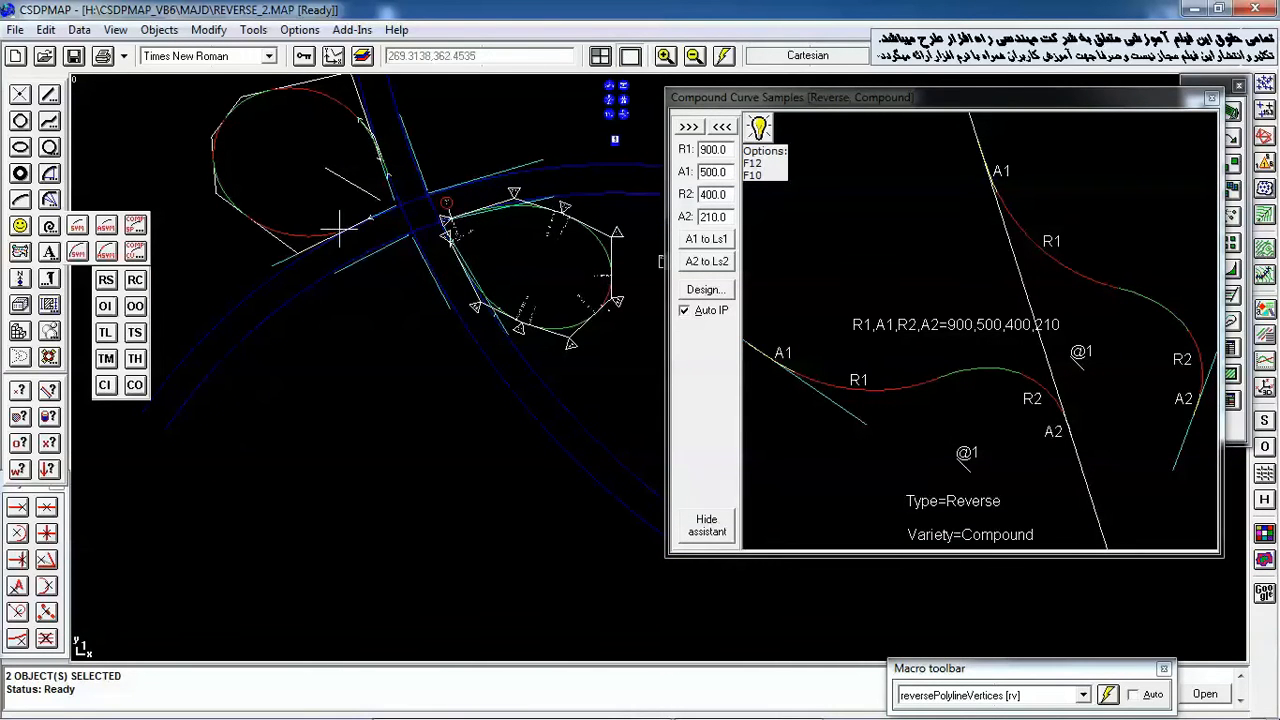
pyautogui.click(705, 290)
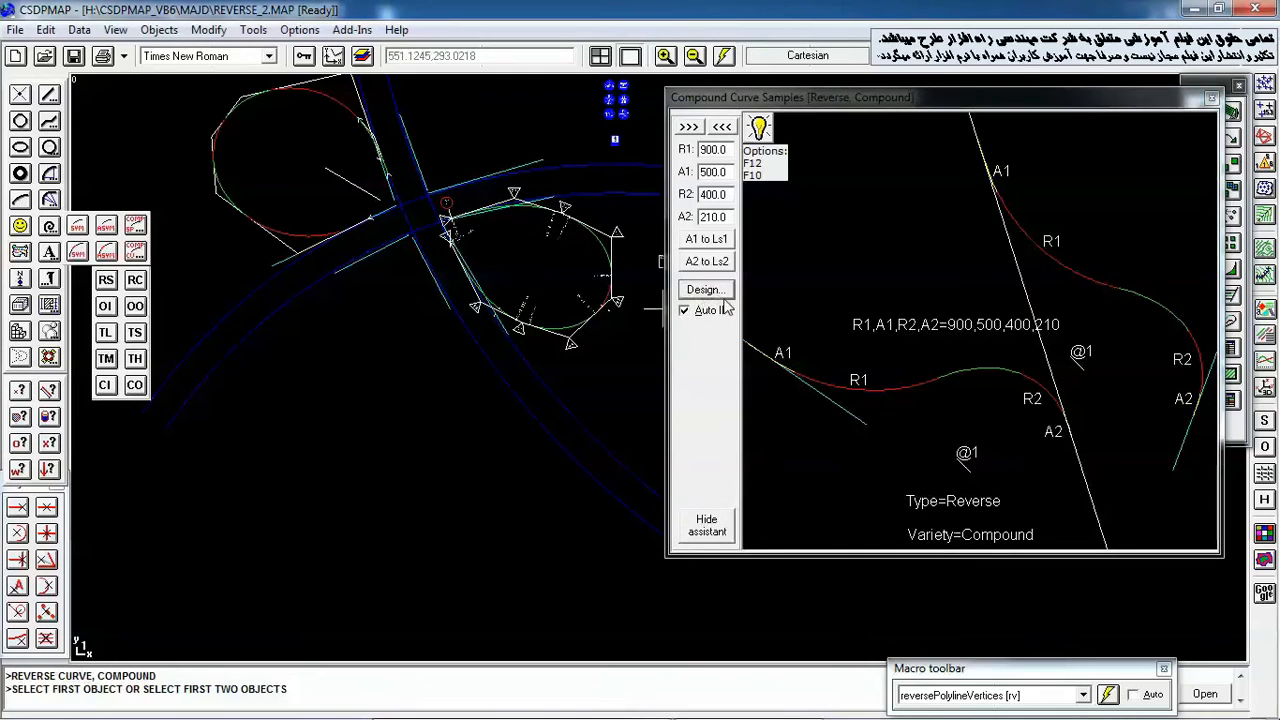
pyautogui.click(310, 236)
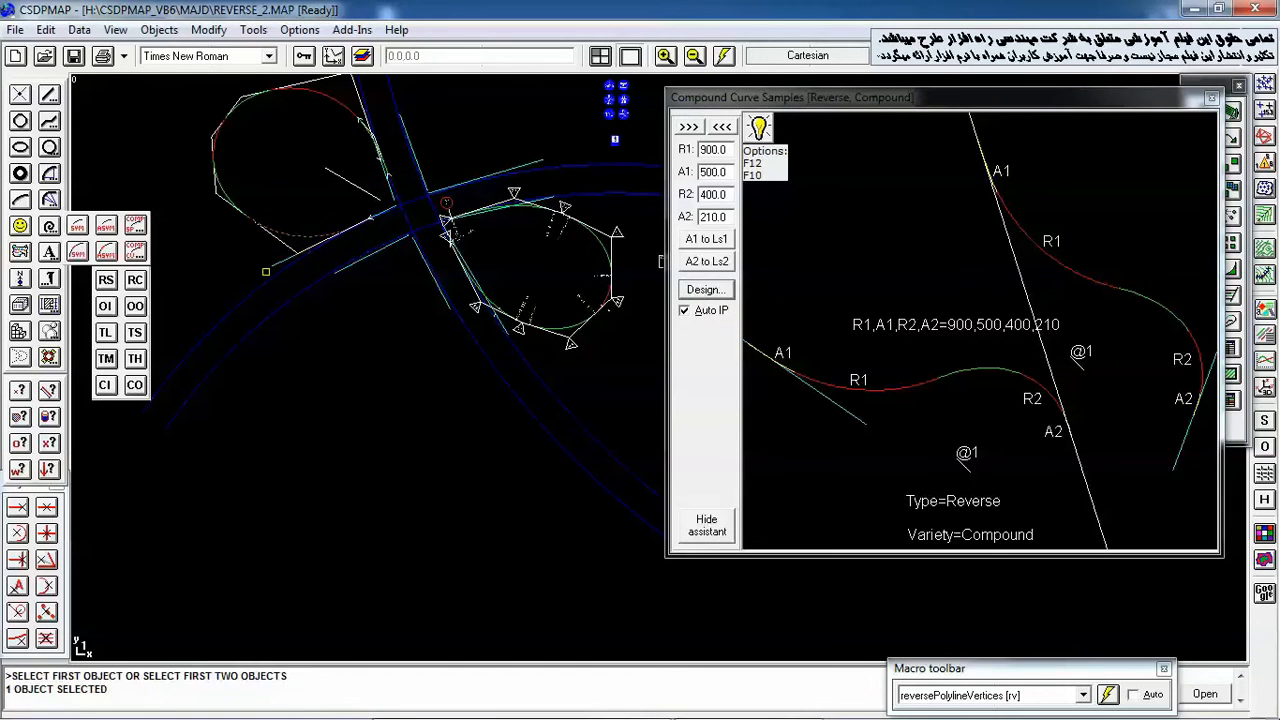
pyautogui.click(266, 277)
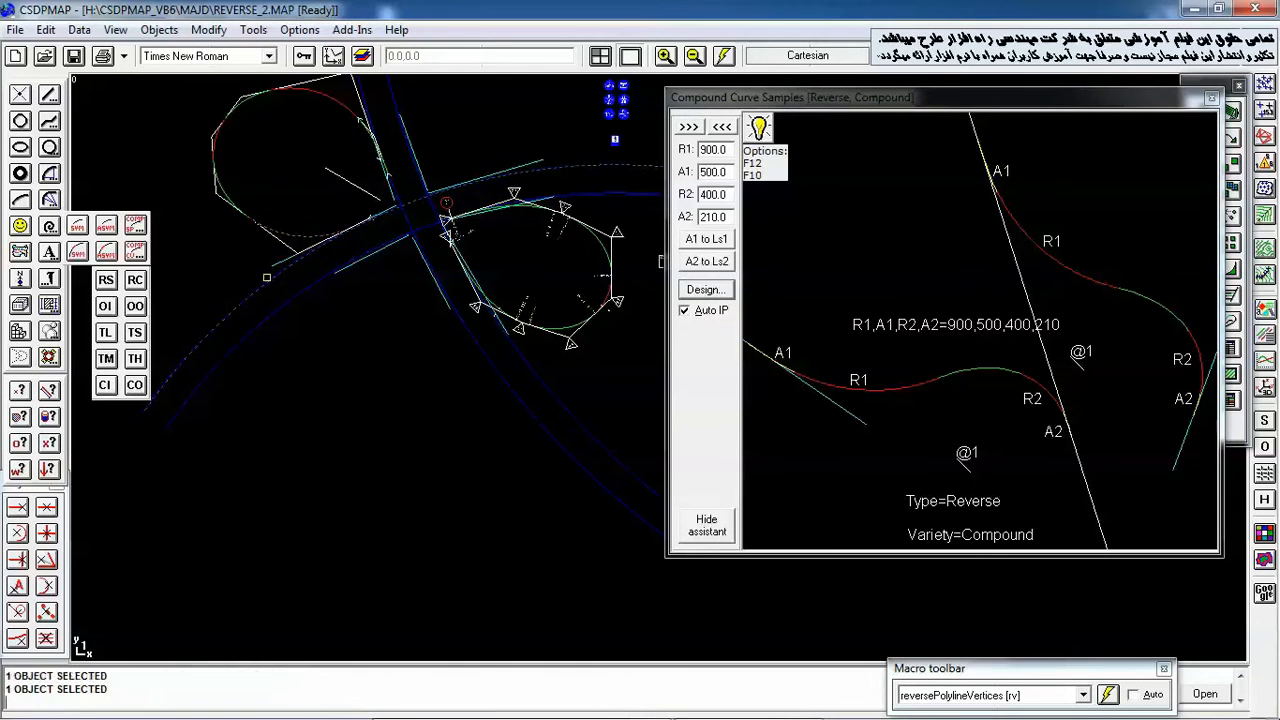
pyautogui.click(355, 239)
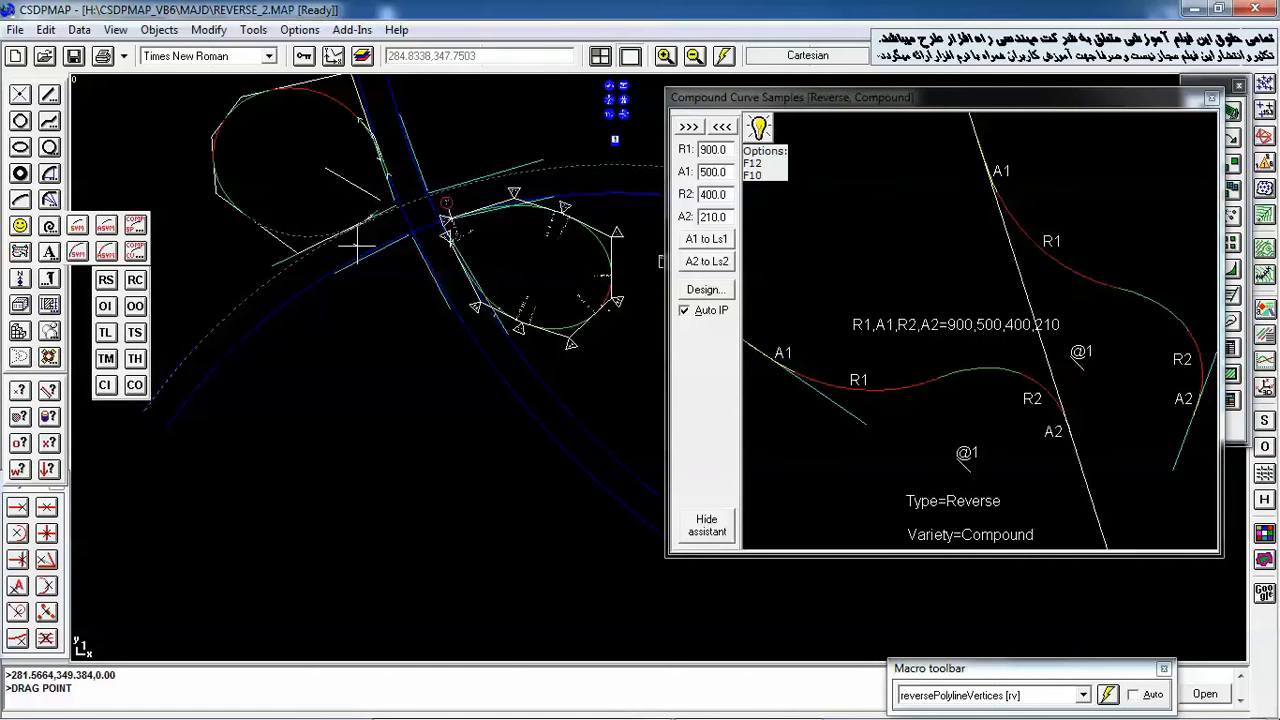
pyautogui.moveTo(276, 196); pyautogui.dragTo(420, 274)
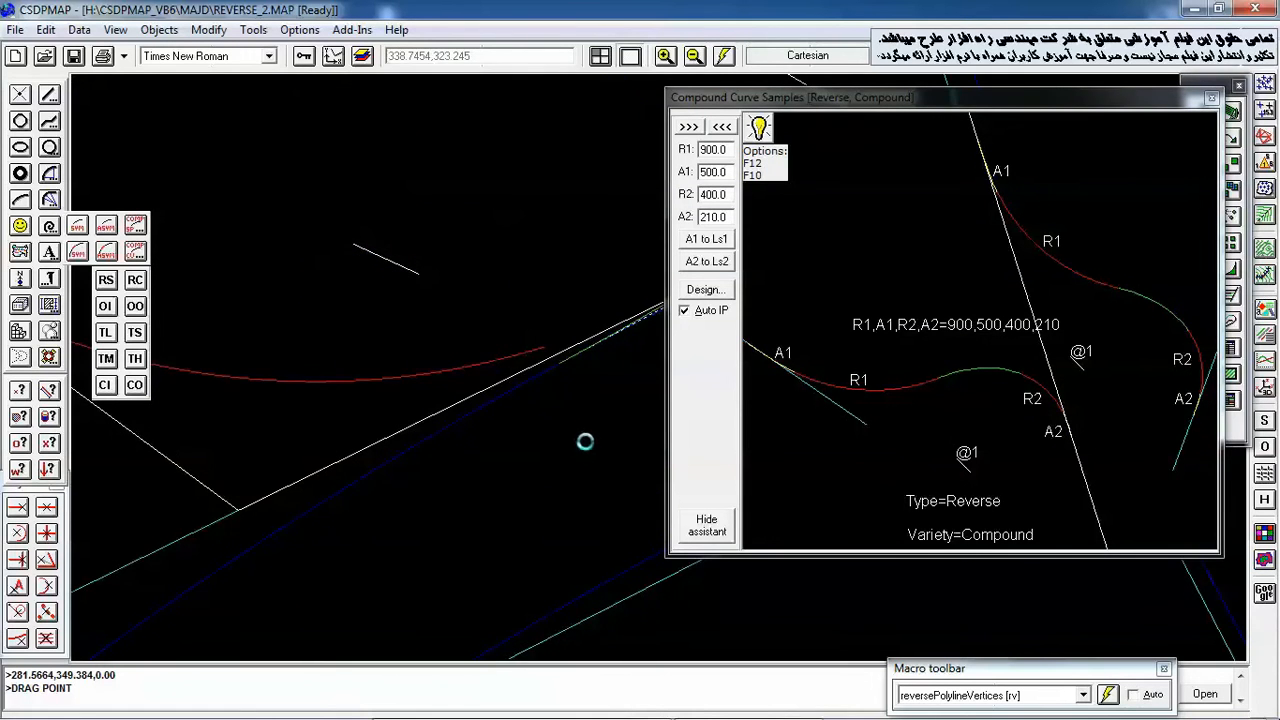
pyautogui.moveTo(568, 422); pyautogui.dragTo(404, 285, button='middle')
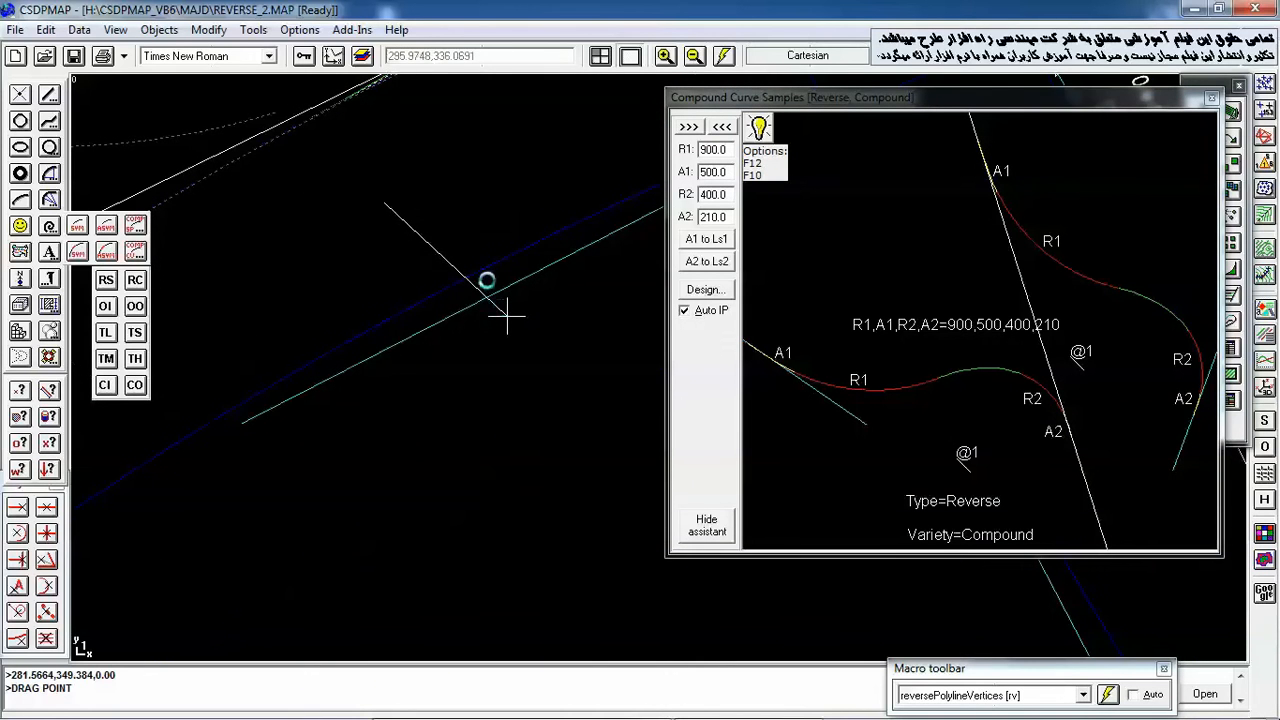
pyautogui.click(485, 277)
pyautogui.click(697, 56)
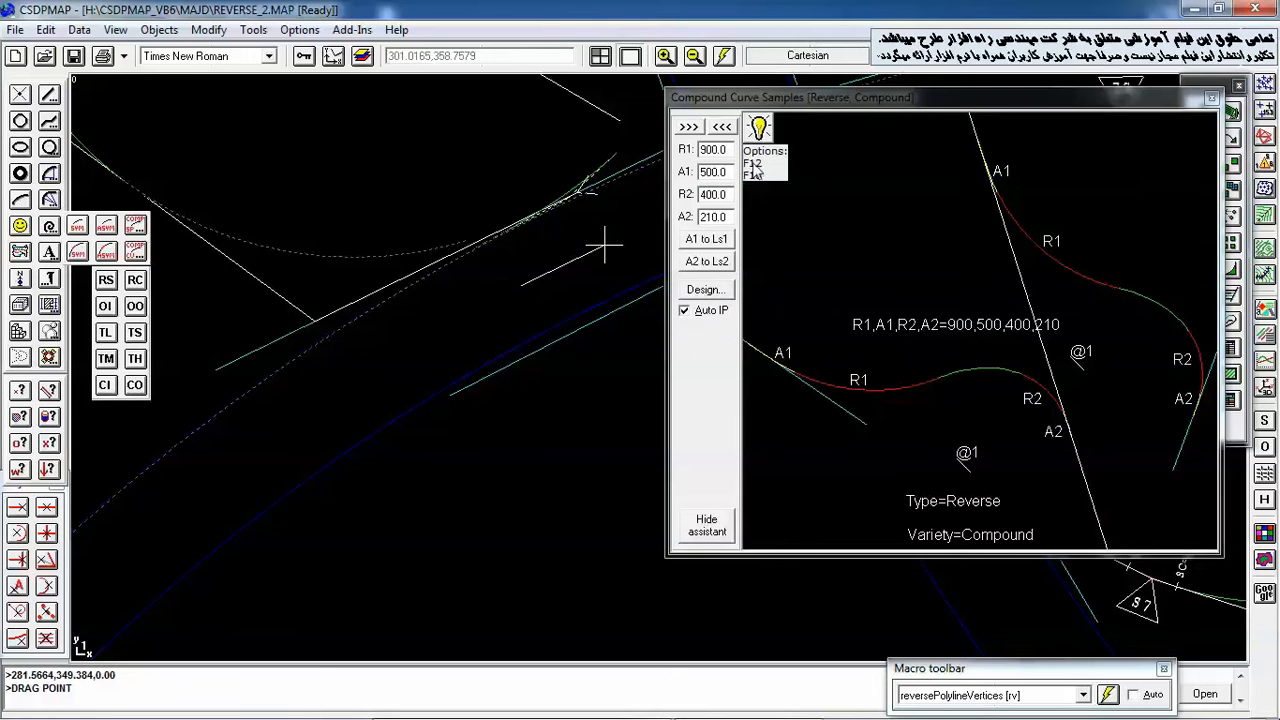
pyautogui.click(556, 290)
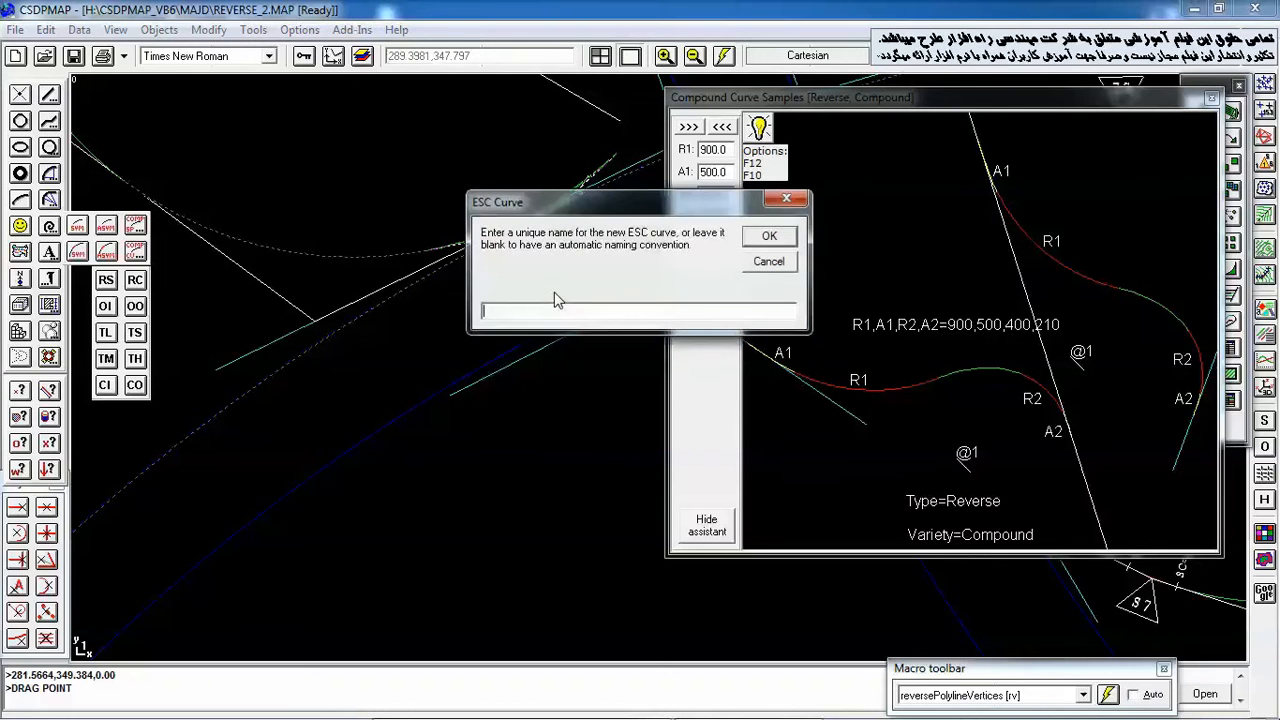
pyautogui.click(769, 262)
# - Draw a two-segment guide line with its corner where the lower connecting spiral meets the loop's red arc
pyautogui.scroll(1, 471, 320)
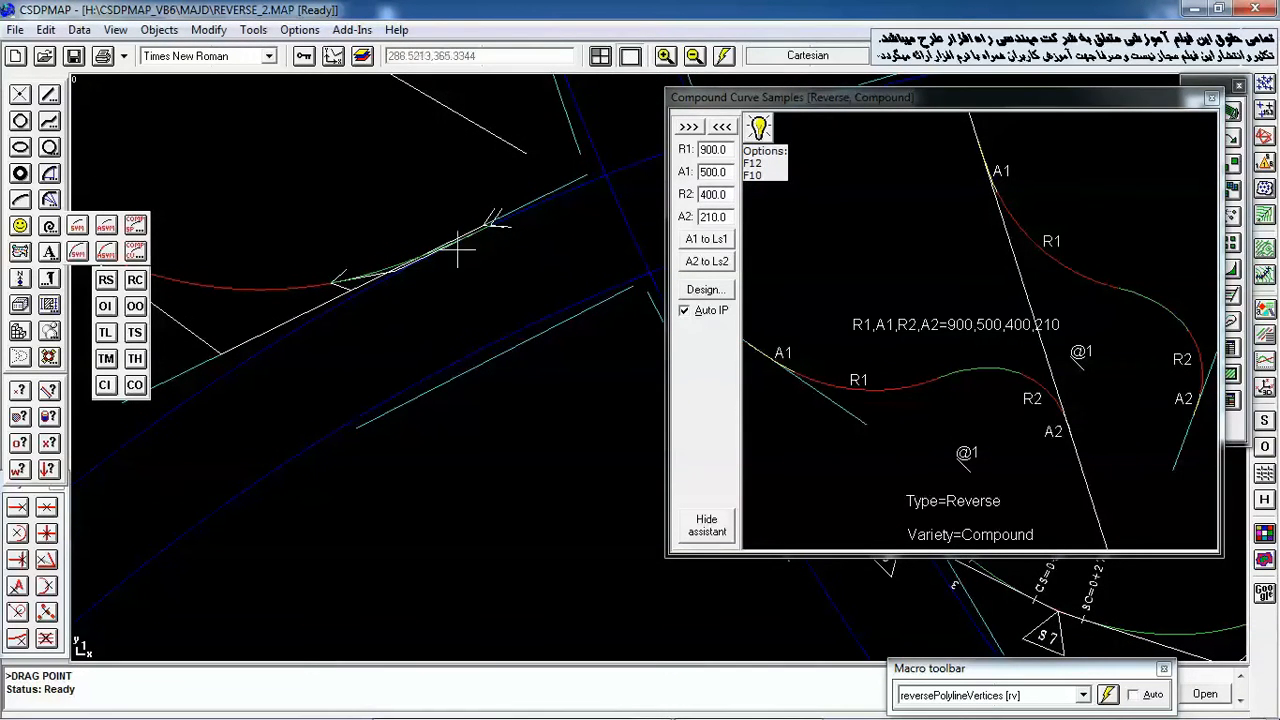
pyautogui.moveTo(421, 290); pyautogui.dragTo(498, 320, button='middle')
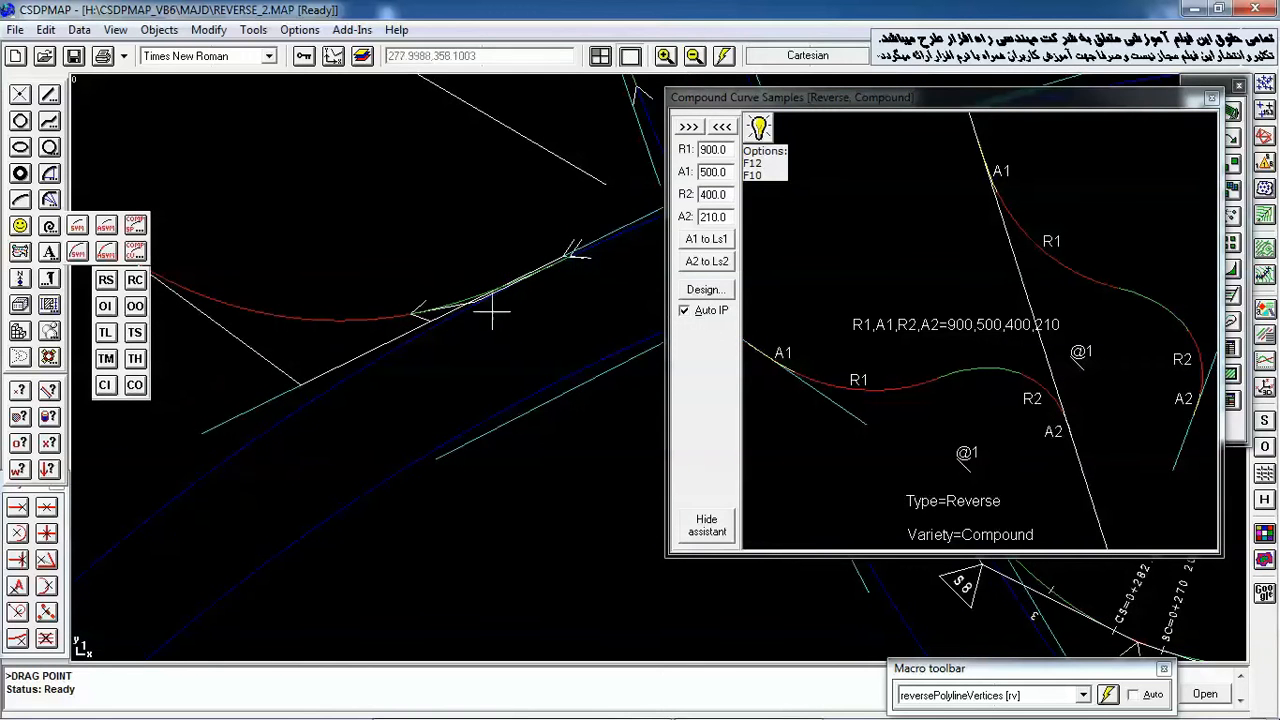
pyautogui.scroll(1, 435, 315)
pyautogui.scroll(1, 471, 294)
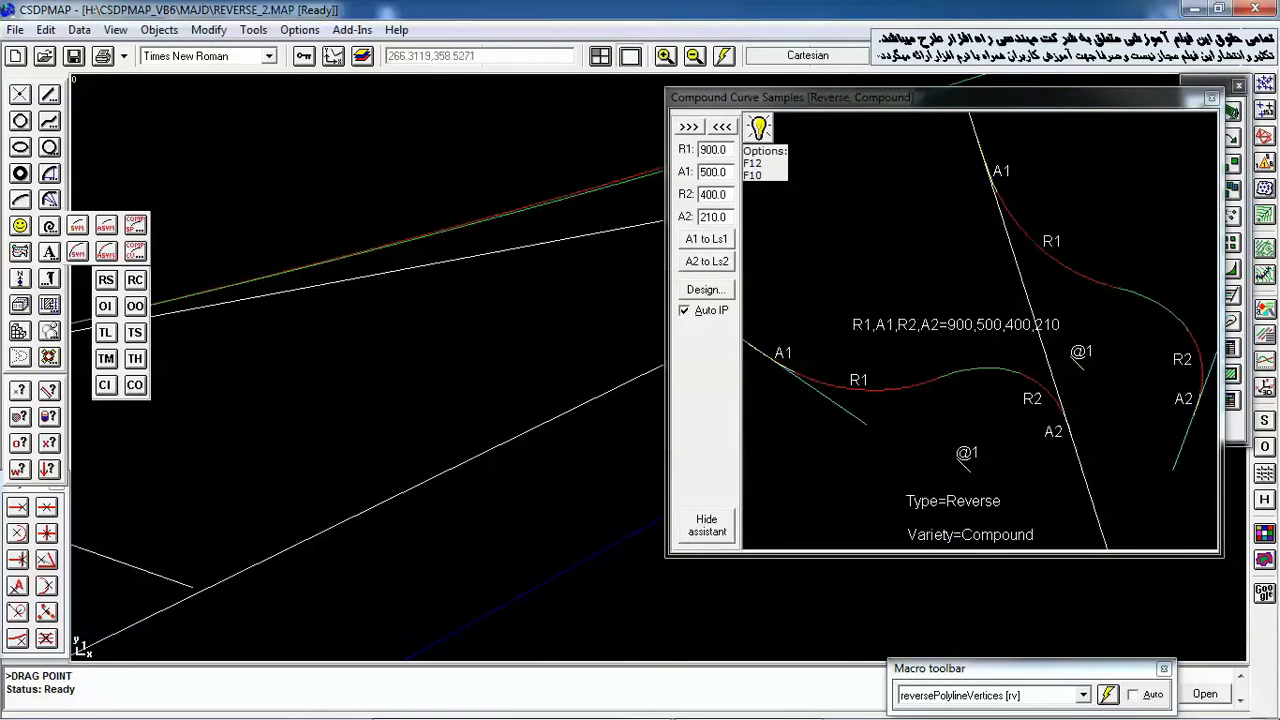
pyautogui.scroll(-1, 460, 318)
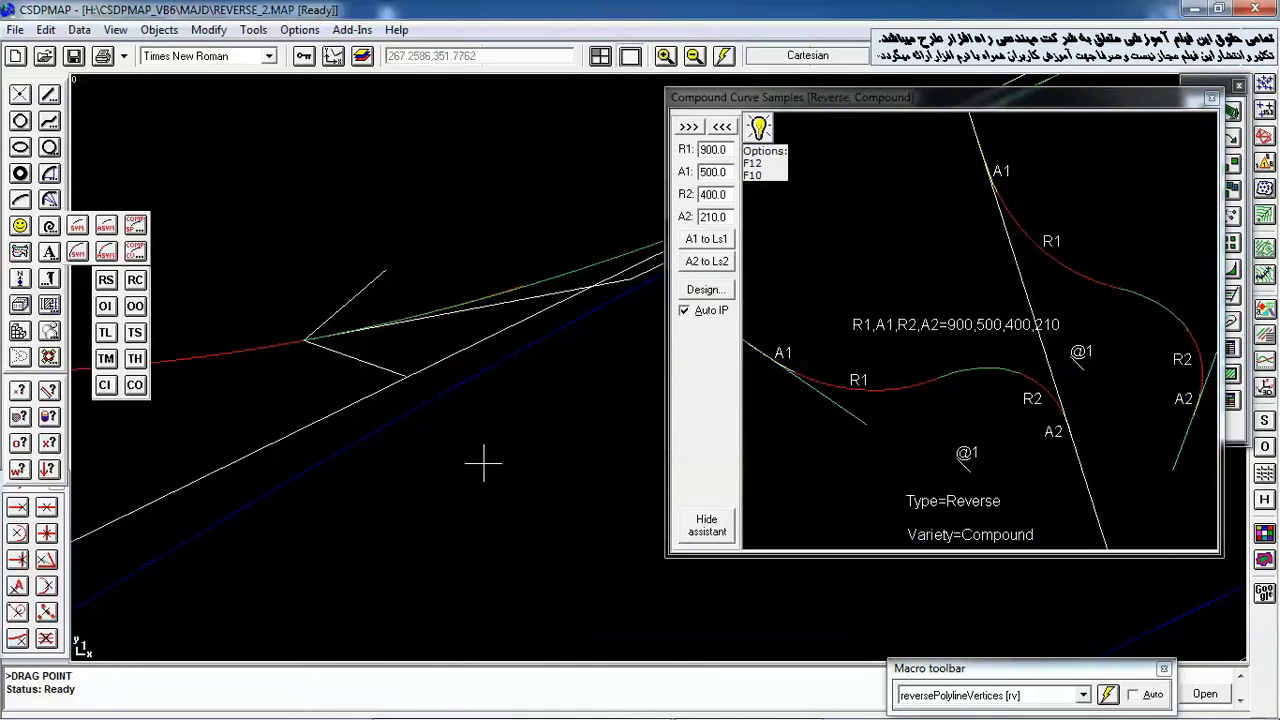
pyautogui.write('l')
pyautogui.press('Return')
pyautogui.click(458, 548)
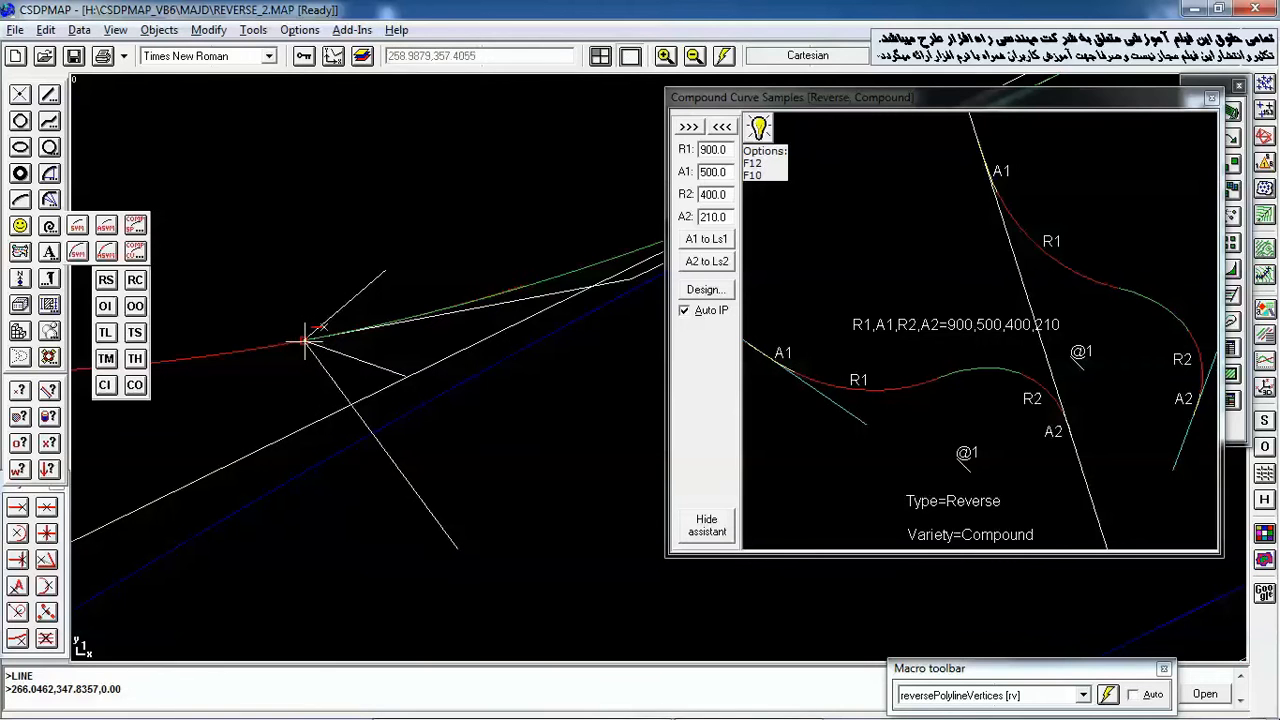
pyautogui.click(305, 341)
pyautogui.click(326, 151)
pyautogui.rightClick(405, 150)
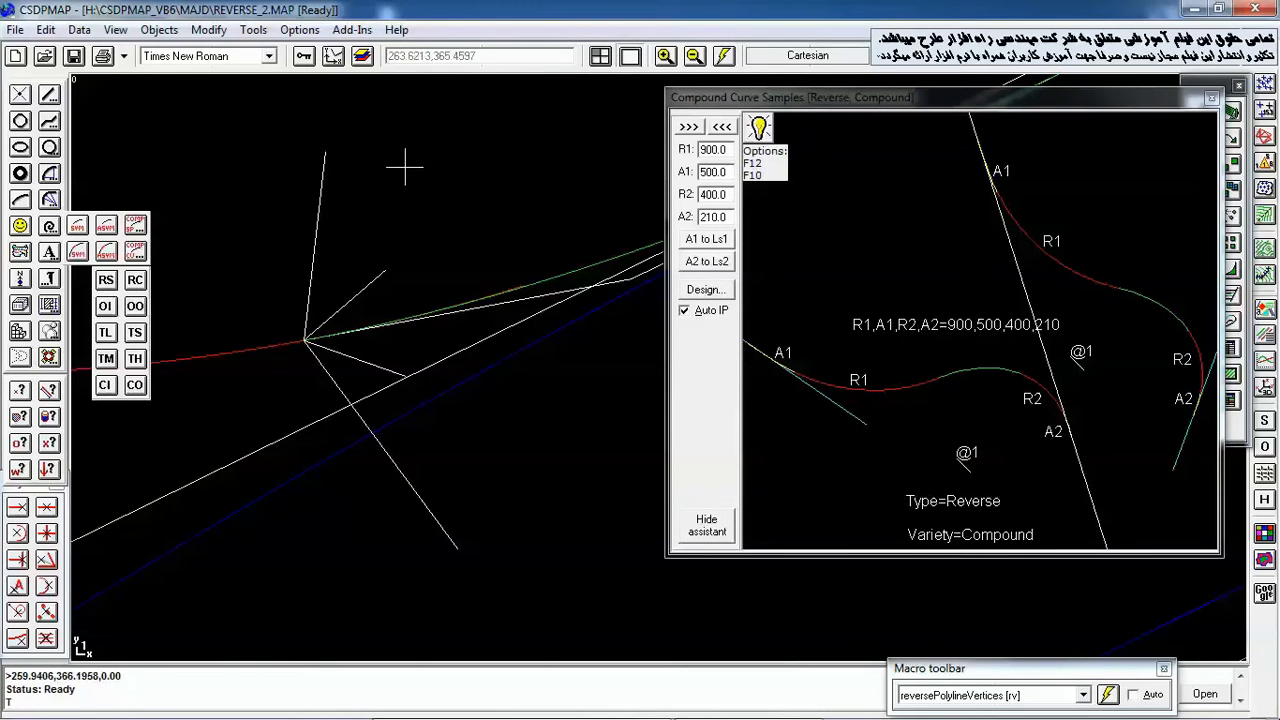
# - Trim the red arc's overrun beside the lower connecting spiral, using both guide lines as boundaries
pyautogui.press('Return')
pyautogui.click(318, 210)
pyautogui.click(398, 464)
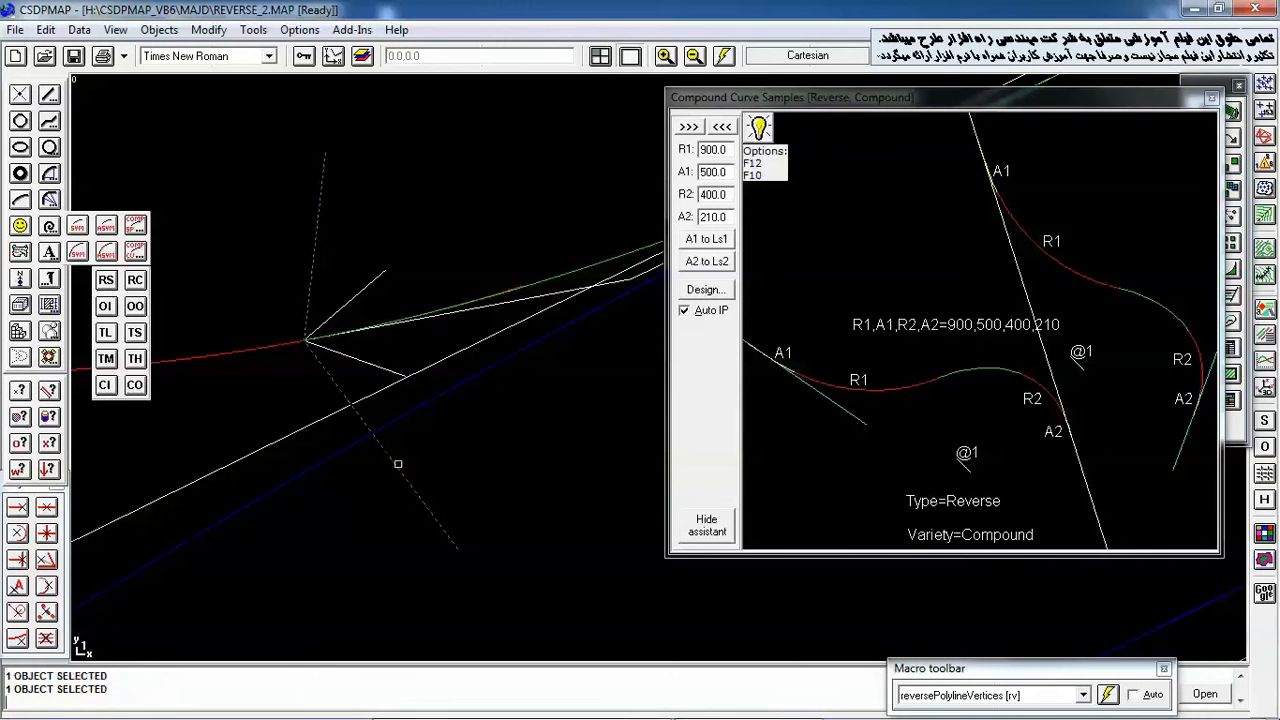
pyautogui.rightClick(520, 258)
pyautogui.scroll(4, 443, 289)
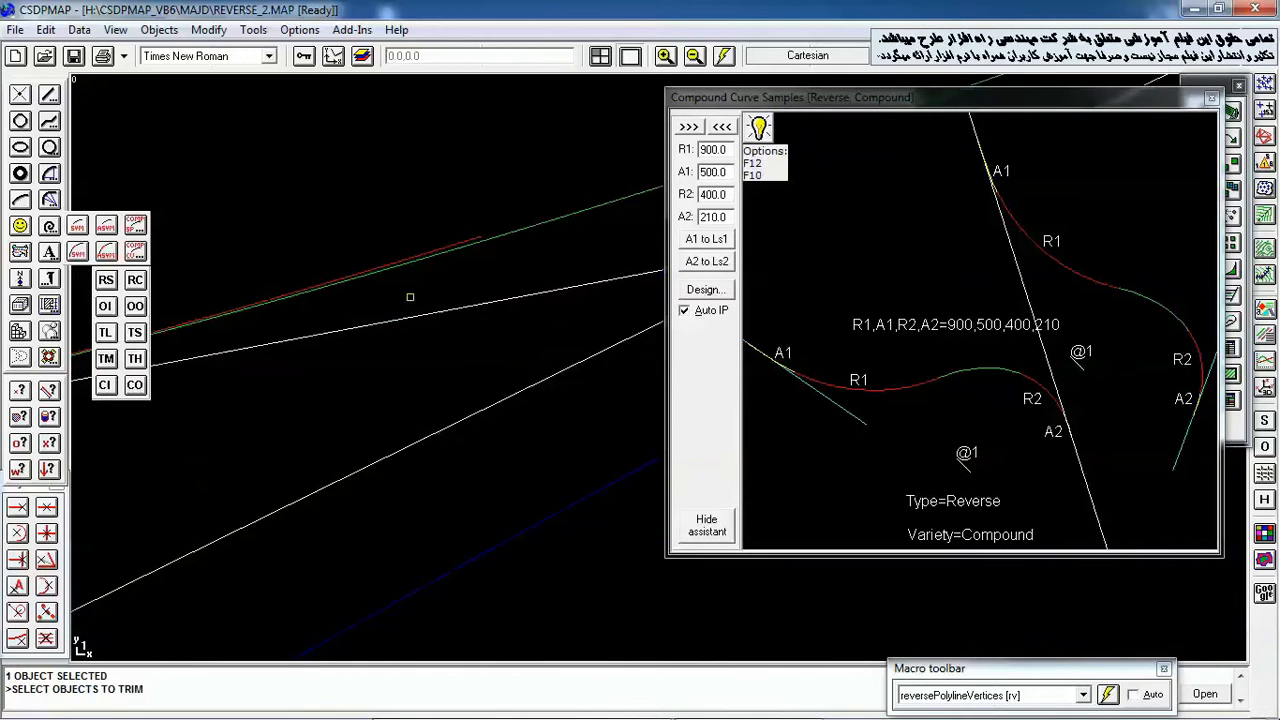
pyautogui.scroll(3, 441, 265)
pyautogui.click(482, 197)
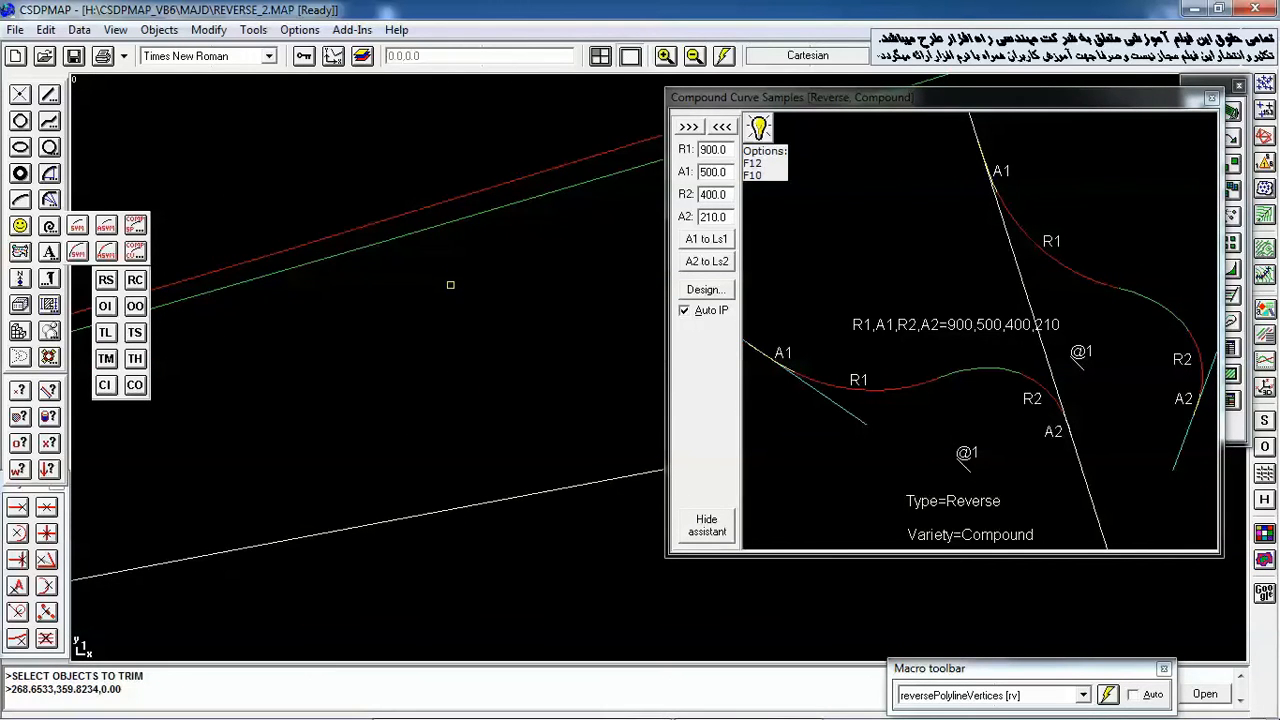
pyautogui.scroll(-3, 447, 288)
pyautogui.scroll(-3, 441, 310)
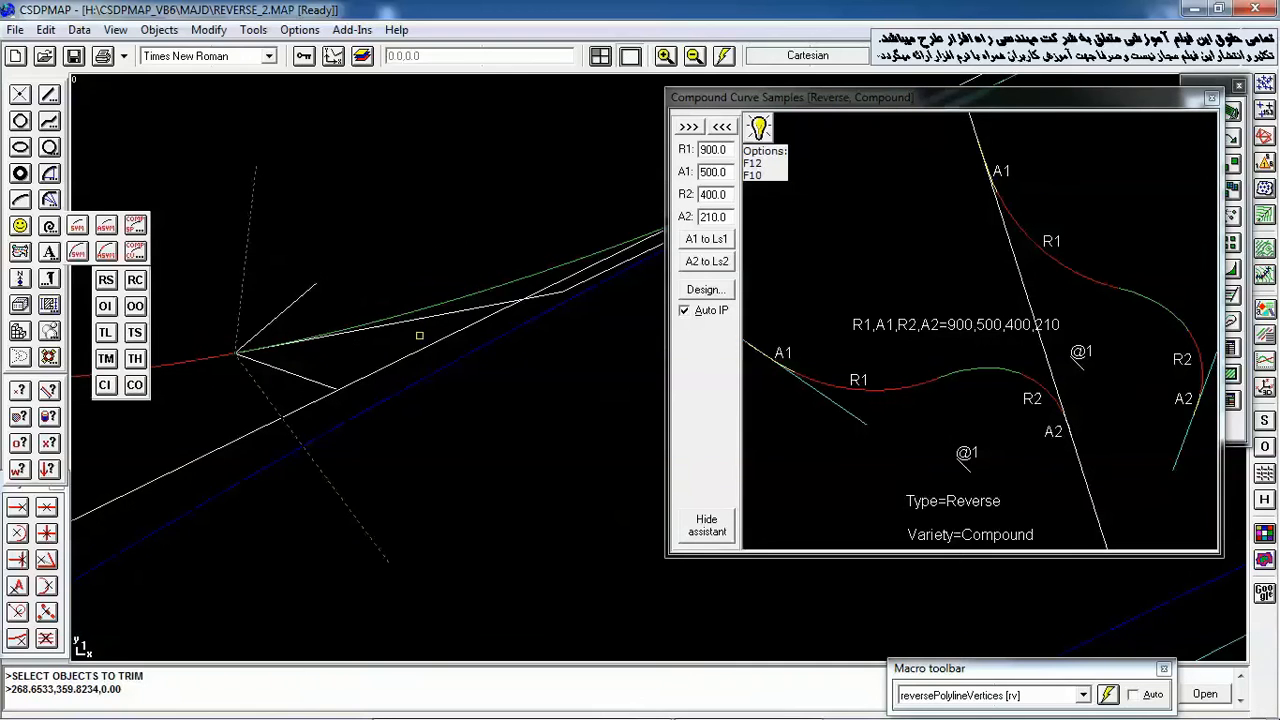
pyautogui.press('Escape')
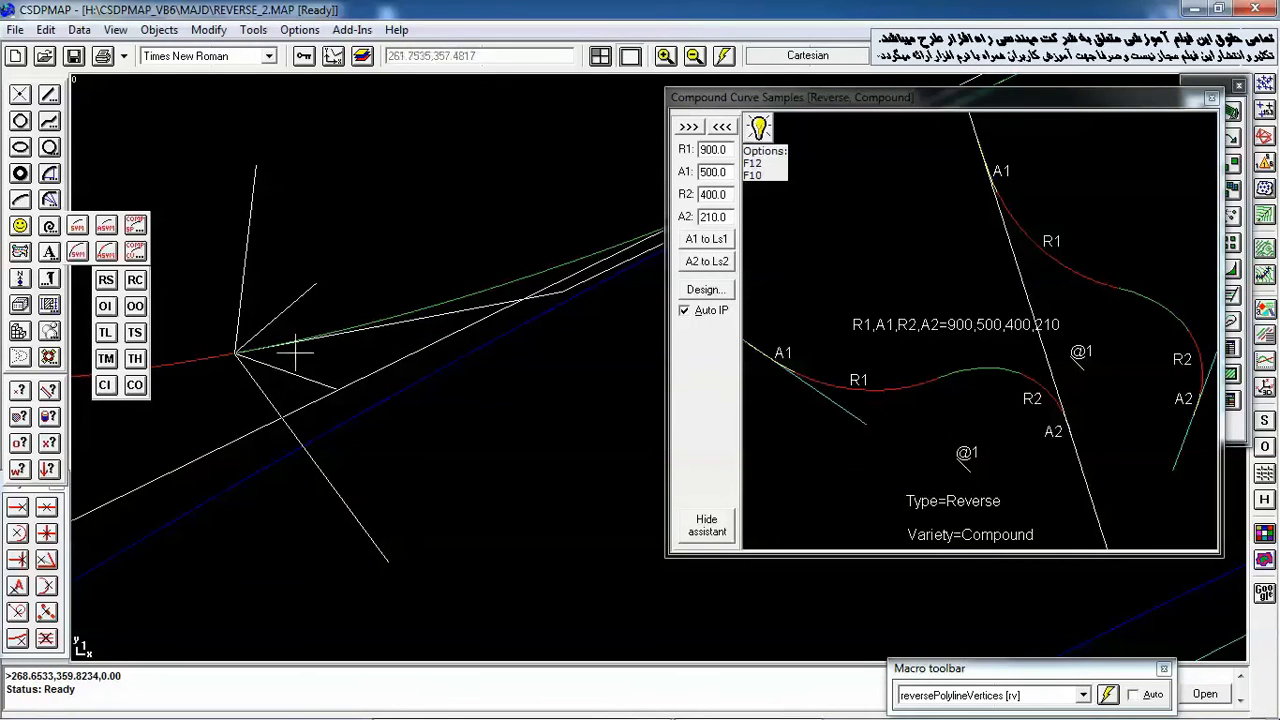
# - Erase both guide lines at the lower connection by reusing the previous selection
pyautogui.write('E')
pyautogui.press('Return')
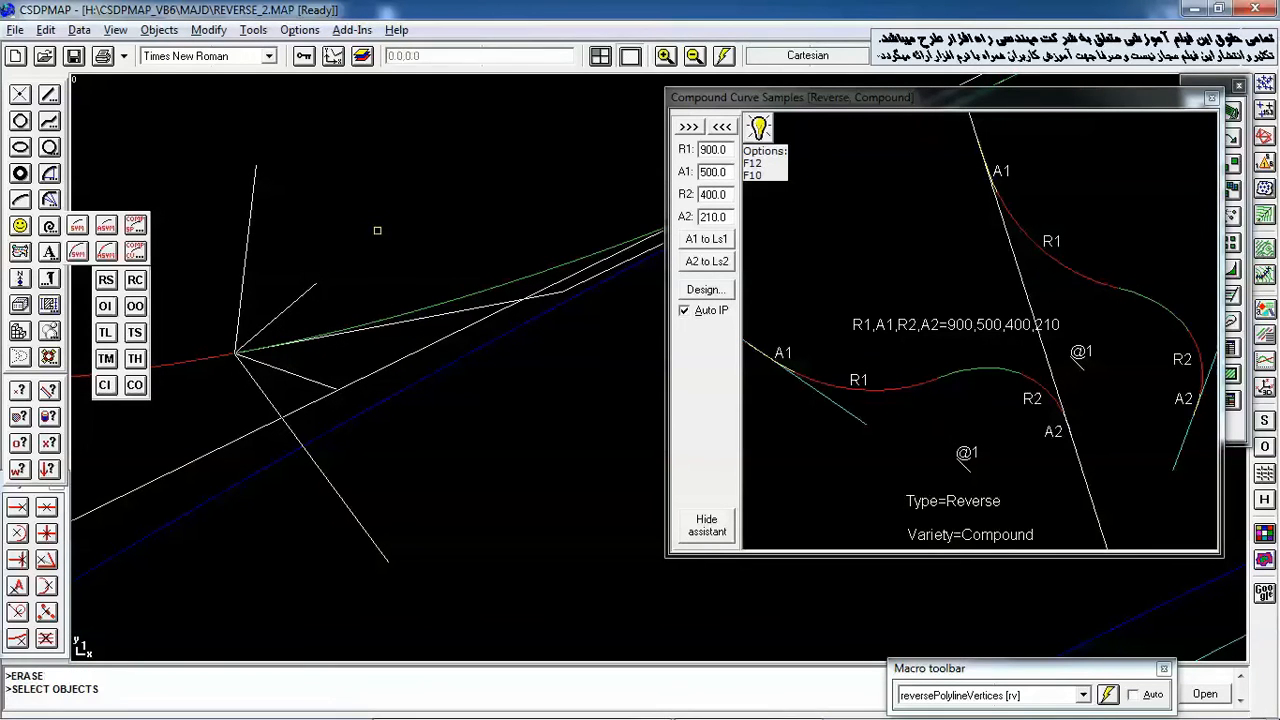
pyautogui.rightClick(415, 245)
pyautogui.click(428, 279)
pyautogui.press('Return')
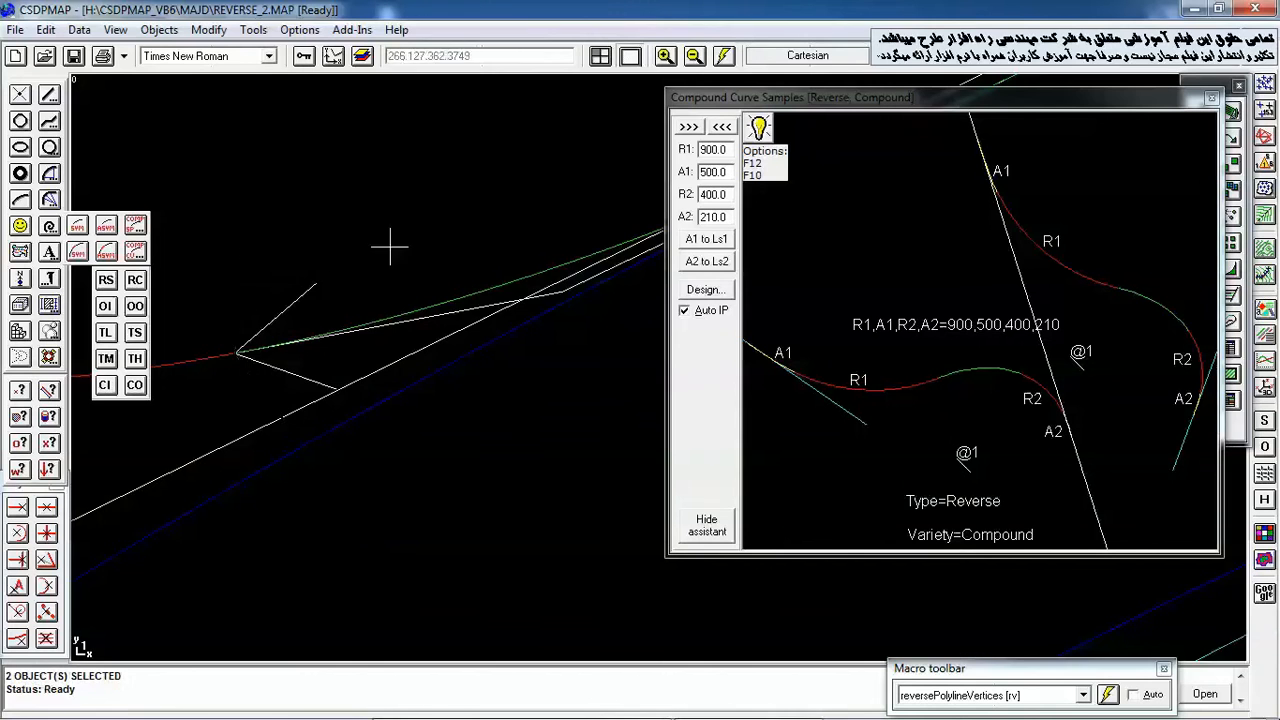
# - Examine the loop and its reverse-curve connections to both road edges, including the polyline running around it
pyautogui.scroll(-4, 371, 301)
pyautogui.scroll(-2, 349, 209)
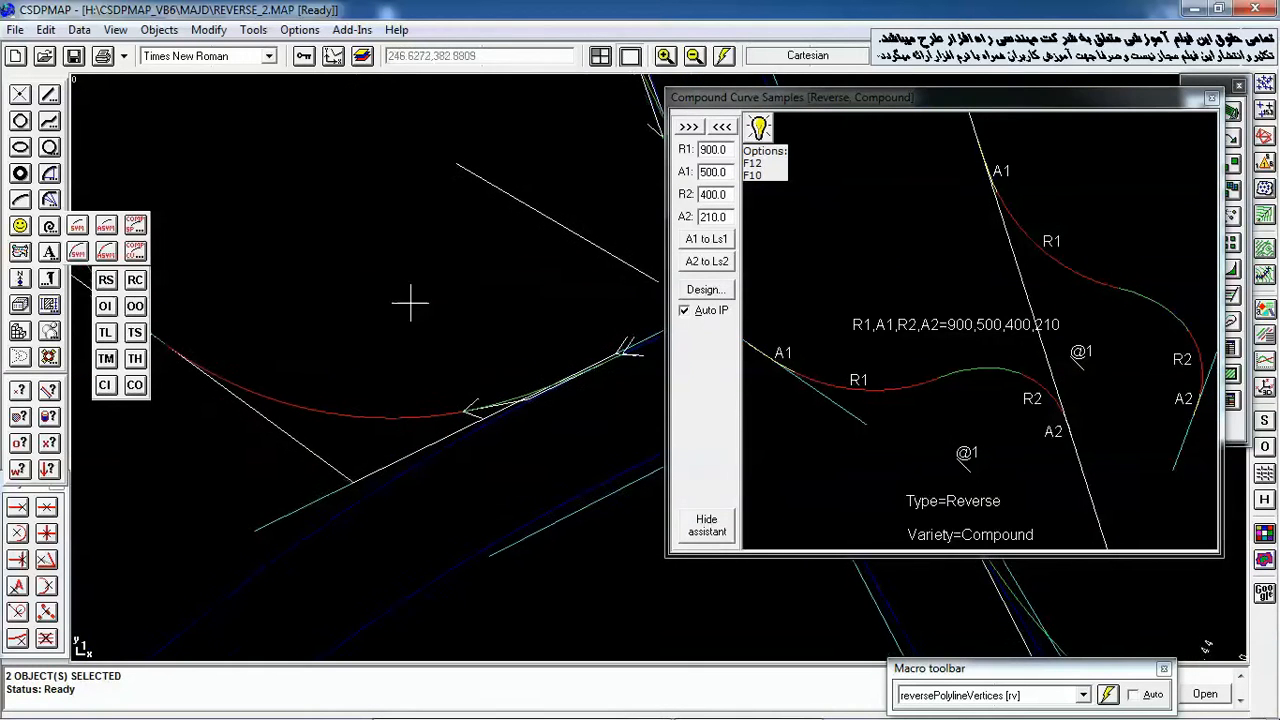
pyautogui.scroll(-2, 375, 285)
pyautogui.moveTo(439, 306); pyautogui.dragTo(360, 258, button='middle')
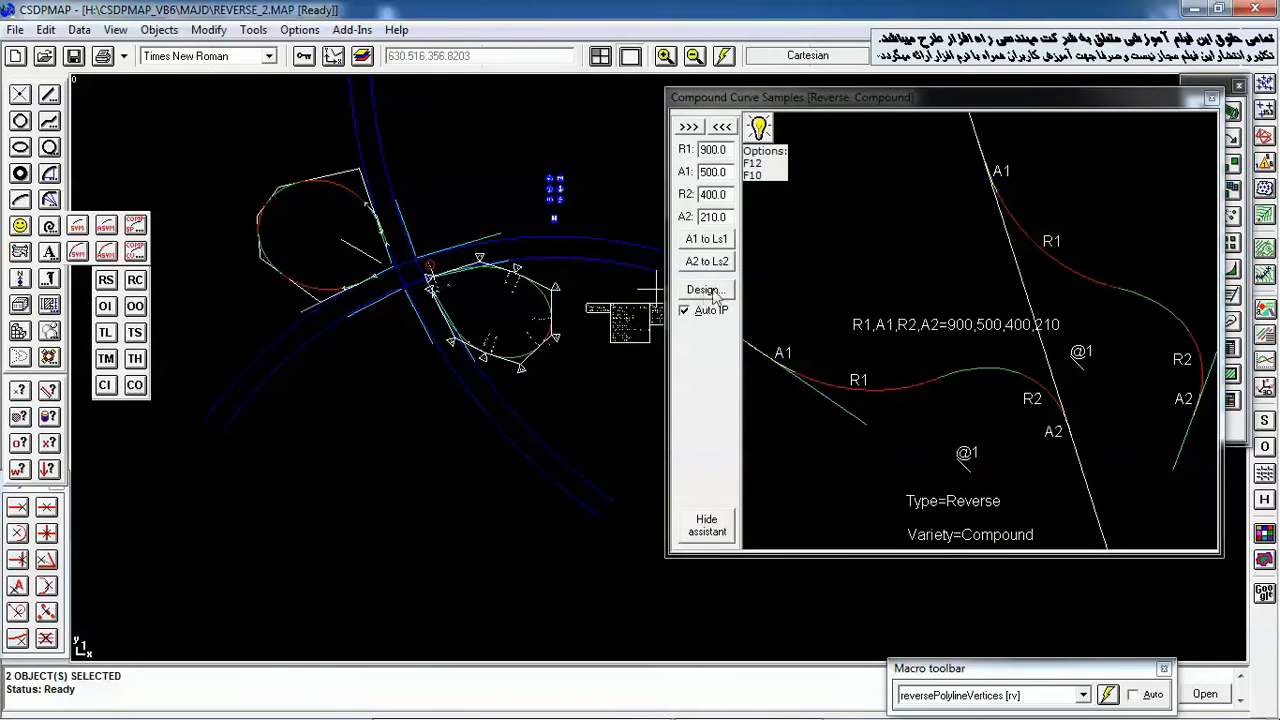
pyautogui.moveTo(430, 285); pyautogui.dragTo(428, 330, button='middle')
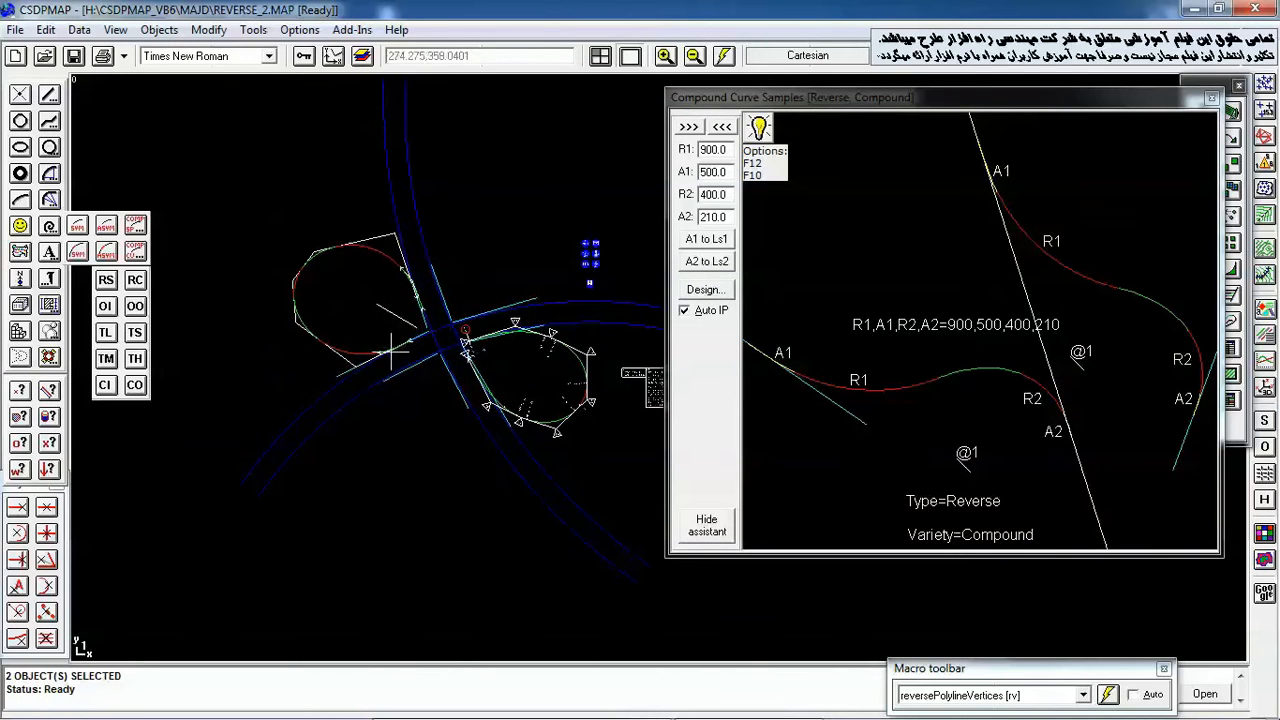
pyautogui.scroll(3, 391, 352)
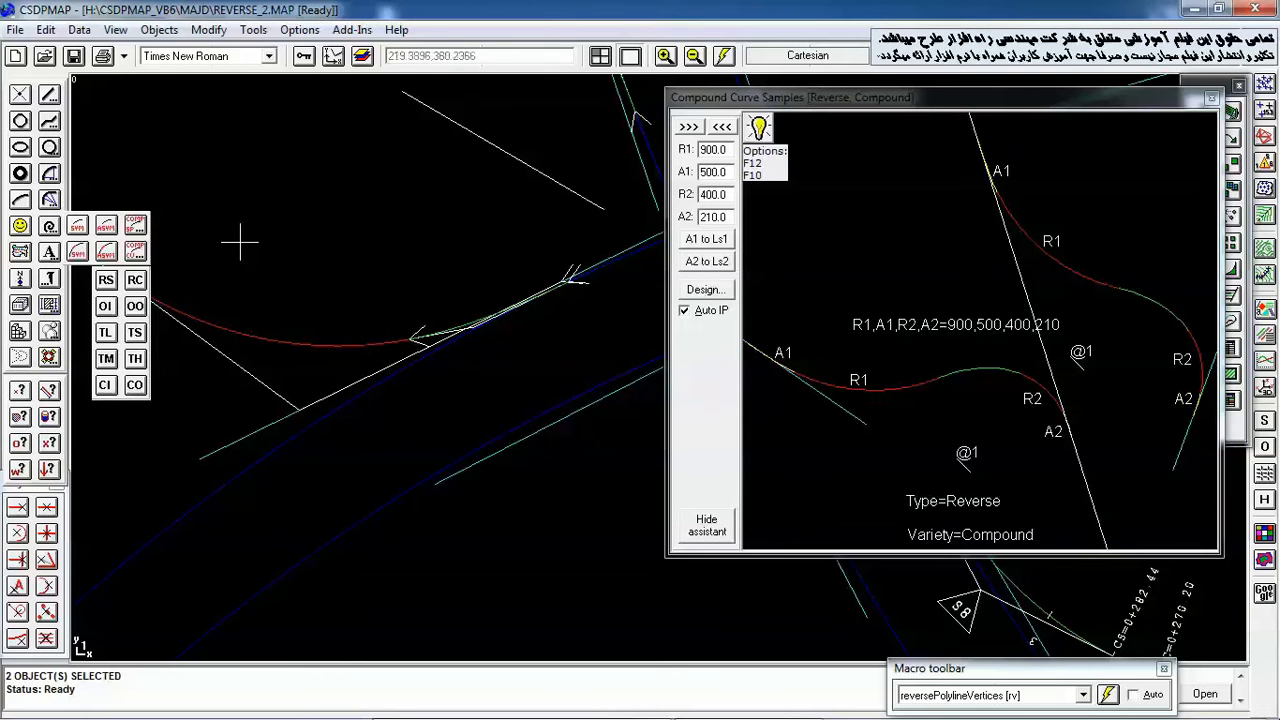
pyautogui.moveTo(417, 308); pyautogui.dragTo(363, 332, button='middle')
pyautogui.moveTo(457, 291); pyautogui.dragTo(388, 316, button='middle')
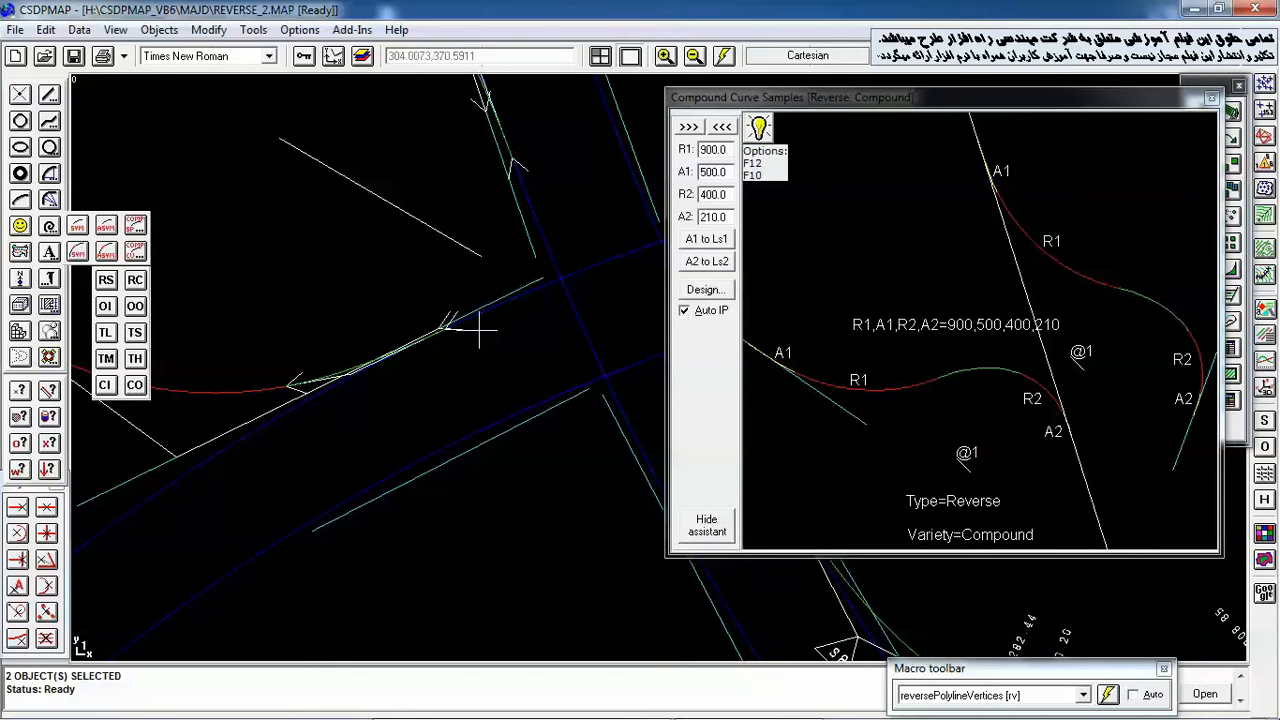
pyautogui.scroll(-5, 396, 322)
pyautogui.moveTo(199, 191); pyautogui.dragTo(448, 381)
pyautogui.moveTo(556, 503); pyautogui.dragTo(392, 372, button='middle')
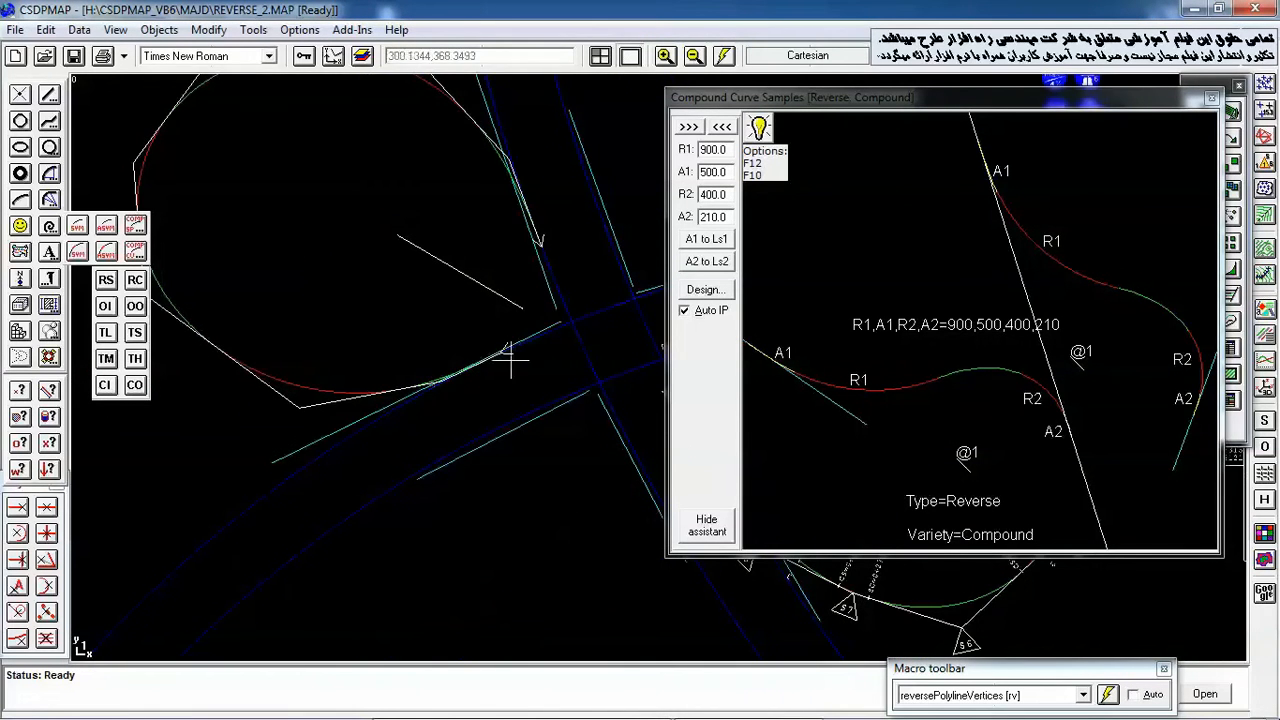
pyautogui.moveTo(407, 257); pyautogui.dragTo(459, 371, button='middle')
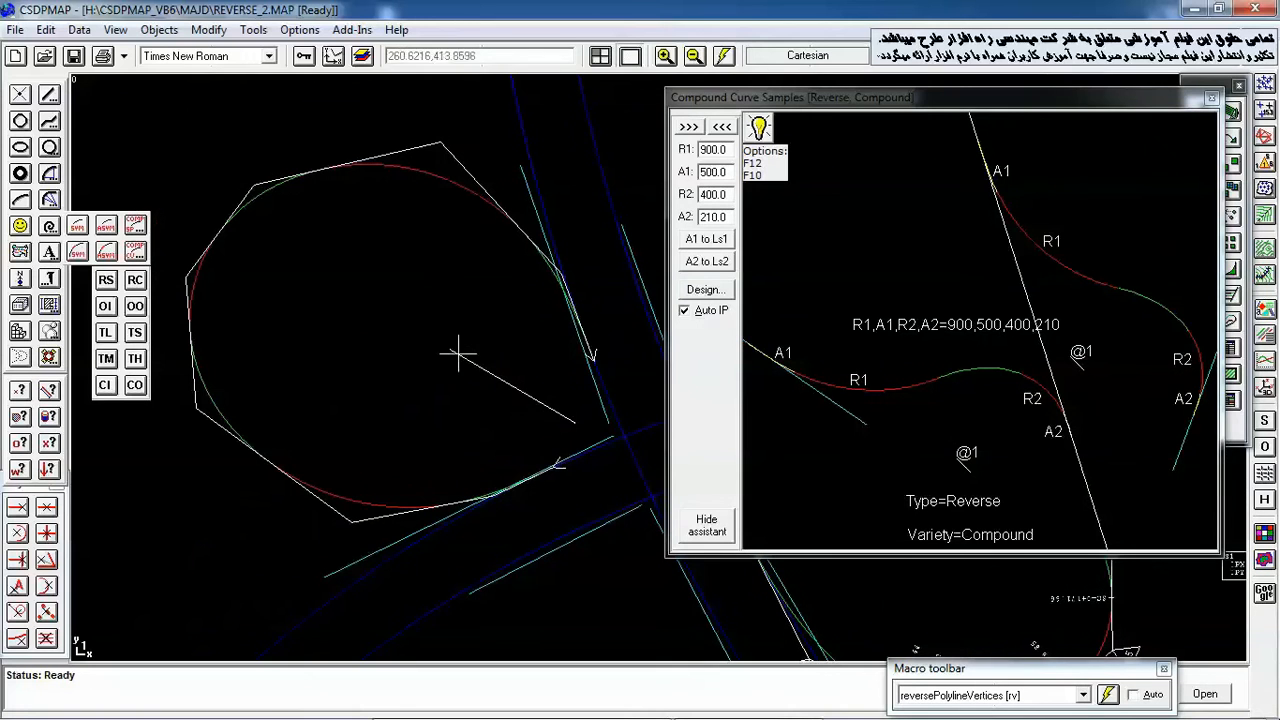
# - Set up a profile and sections extraction from route polyline LOOP2 with route ID 2, starting at the loop's lower connection endpoint
pyautogui.click(253, 30)
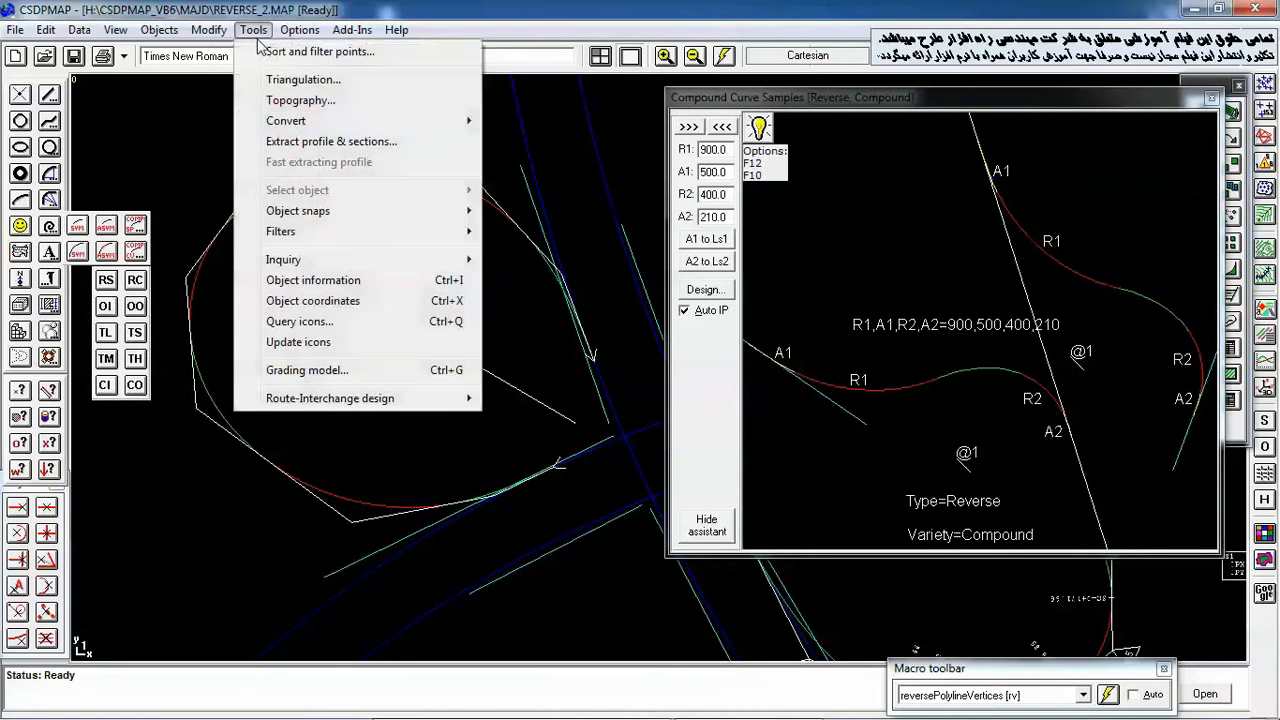
pyautogui.click(301, 143)
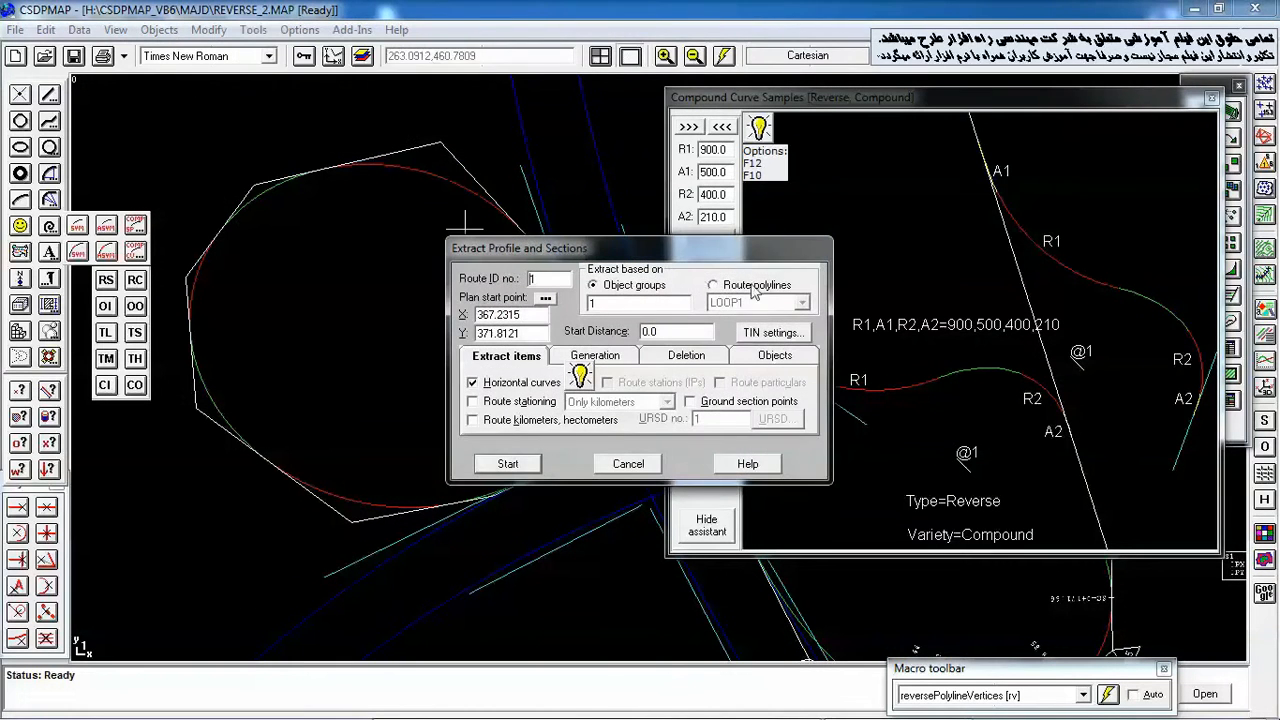
pyautogui.click(755, 287)
pyautogui.click(755, 303)
pyautogui.click(742, 331)
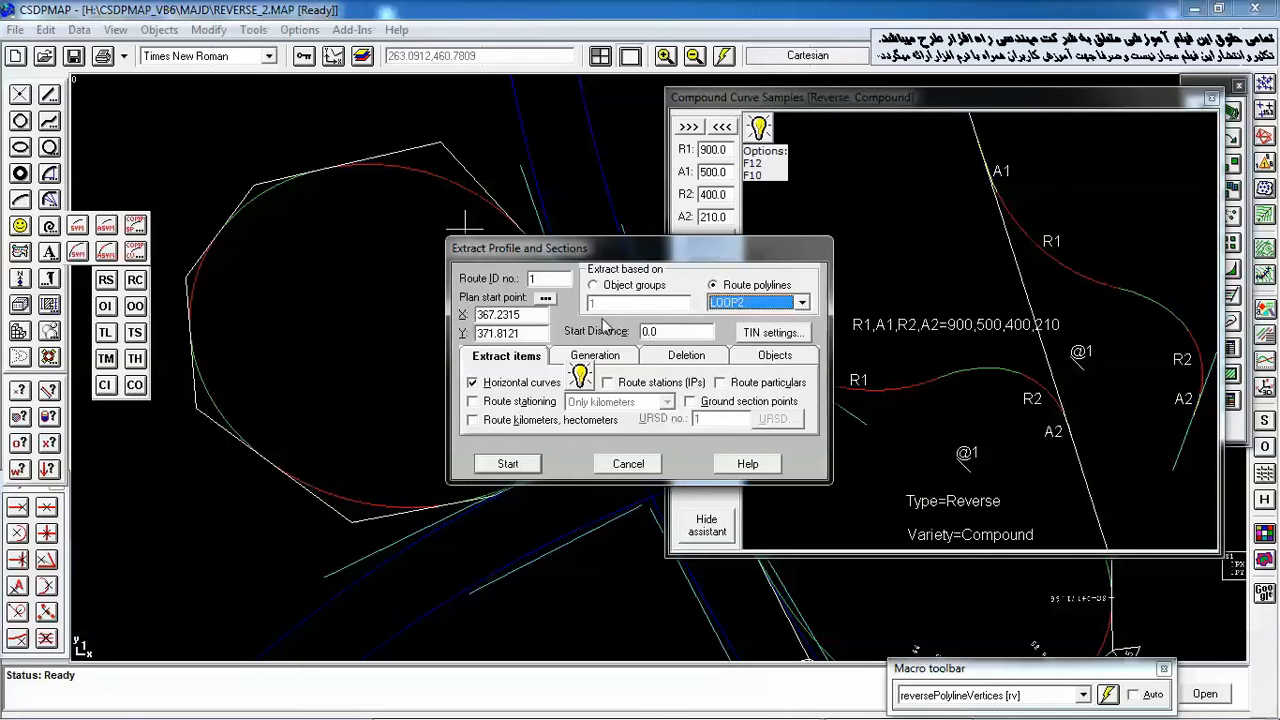
pyautogui.press('Tab')
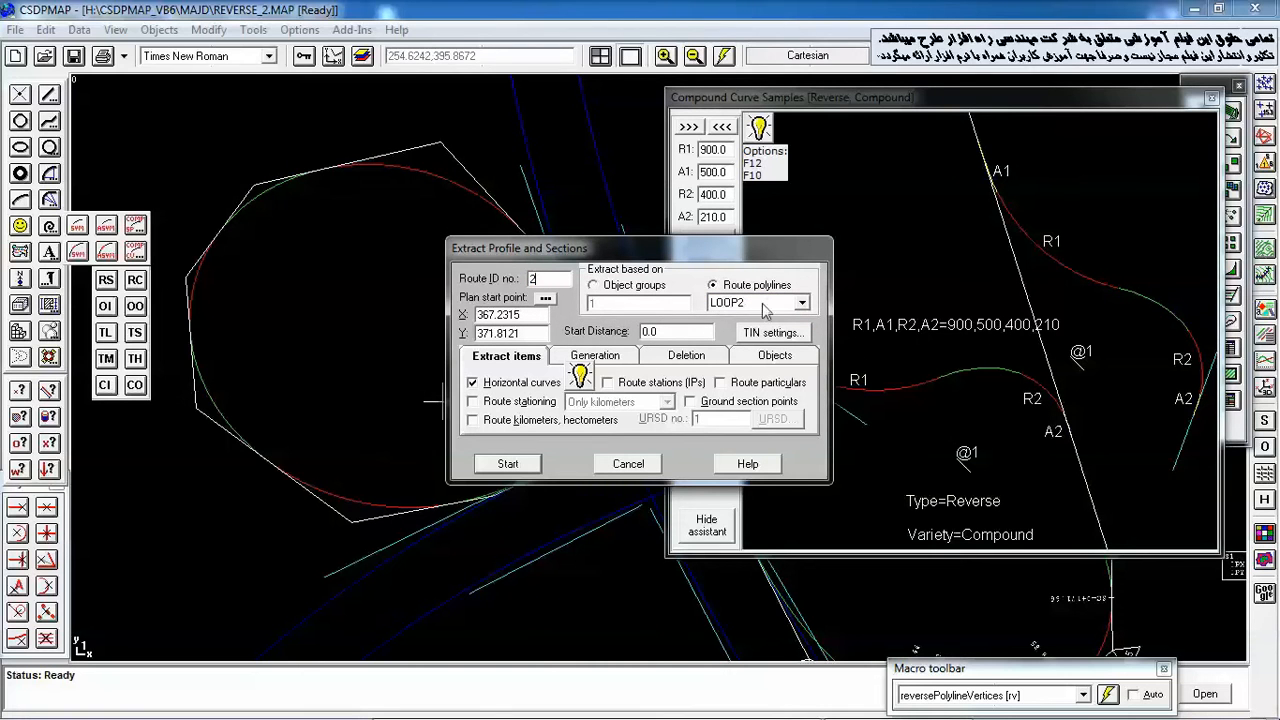
pyautogui.click(544, 300)
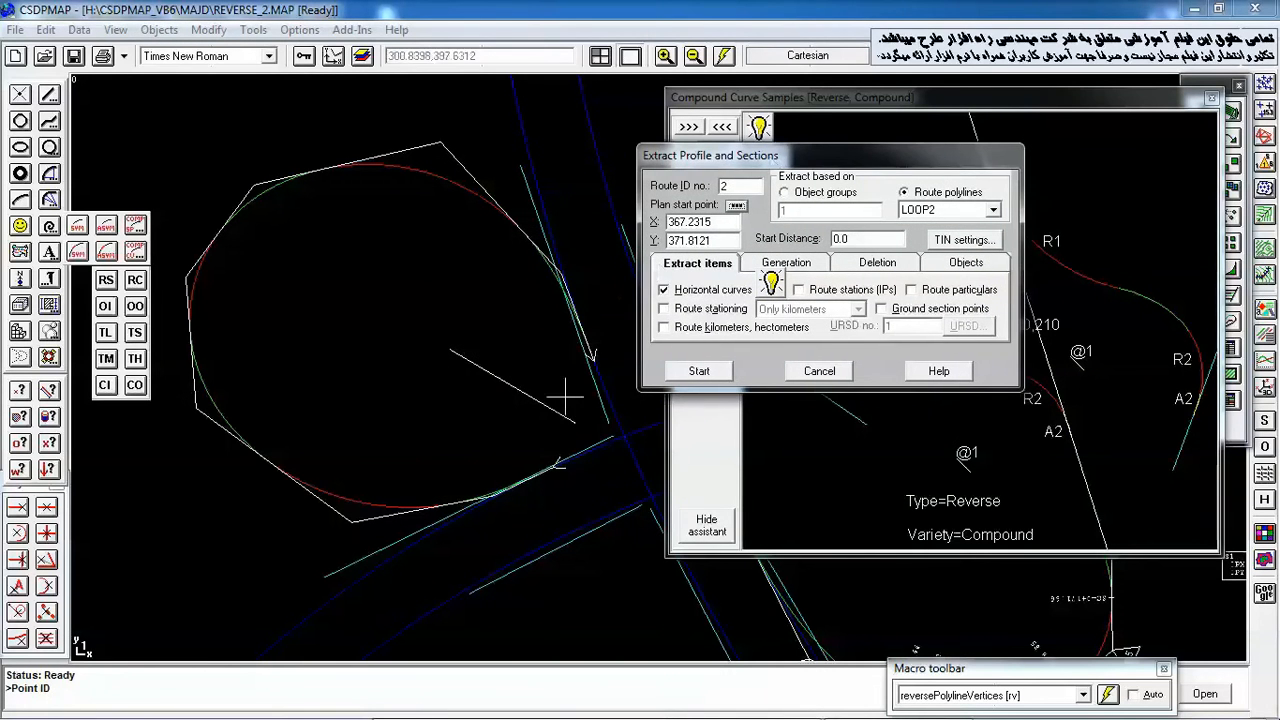
pyautogui.click(558, 465)
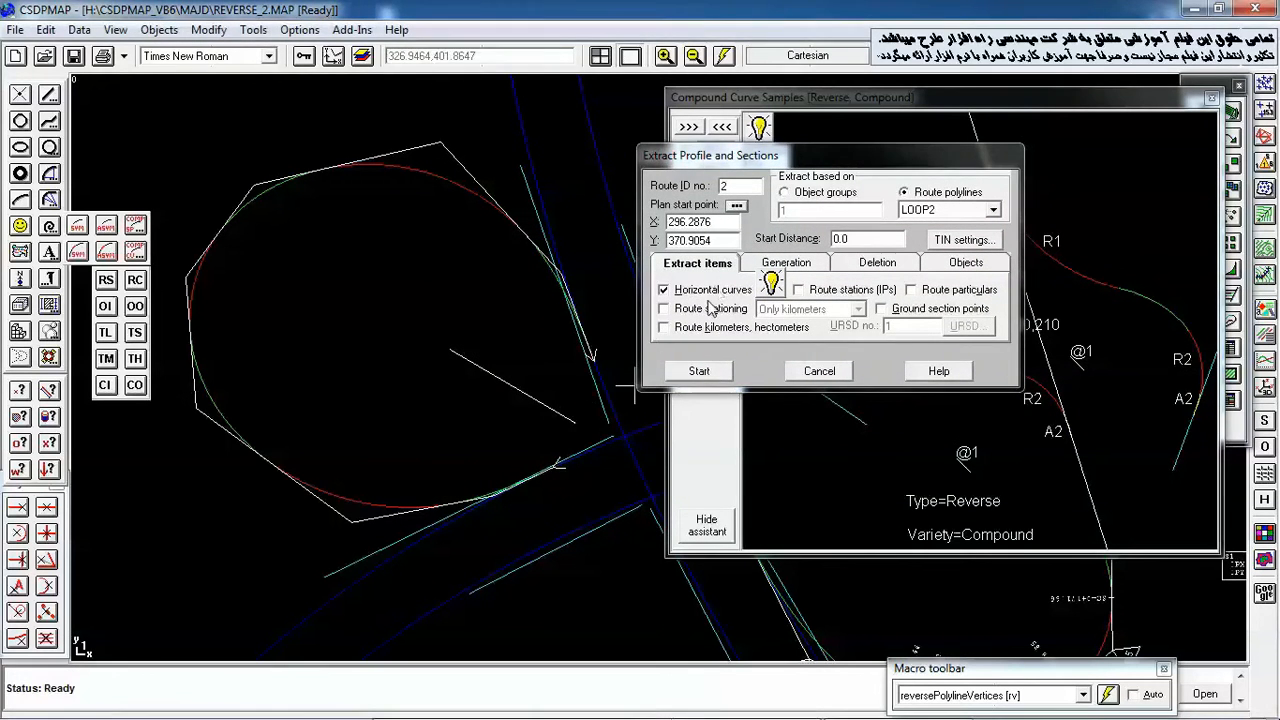
# - Include route stationing, kilometers and hectometers, route stations and route particulars, and run the extraction
pyautogui.click(702, 309)
pyautogui.click(694, 328)
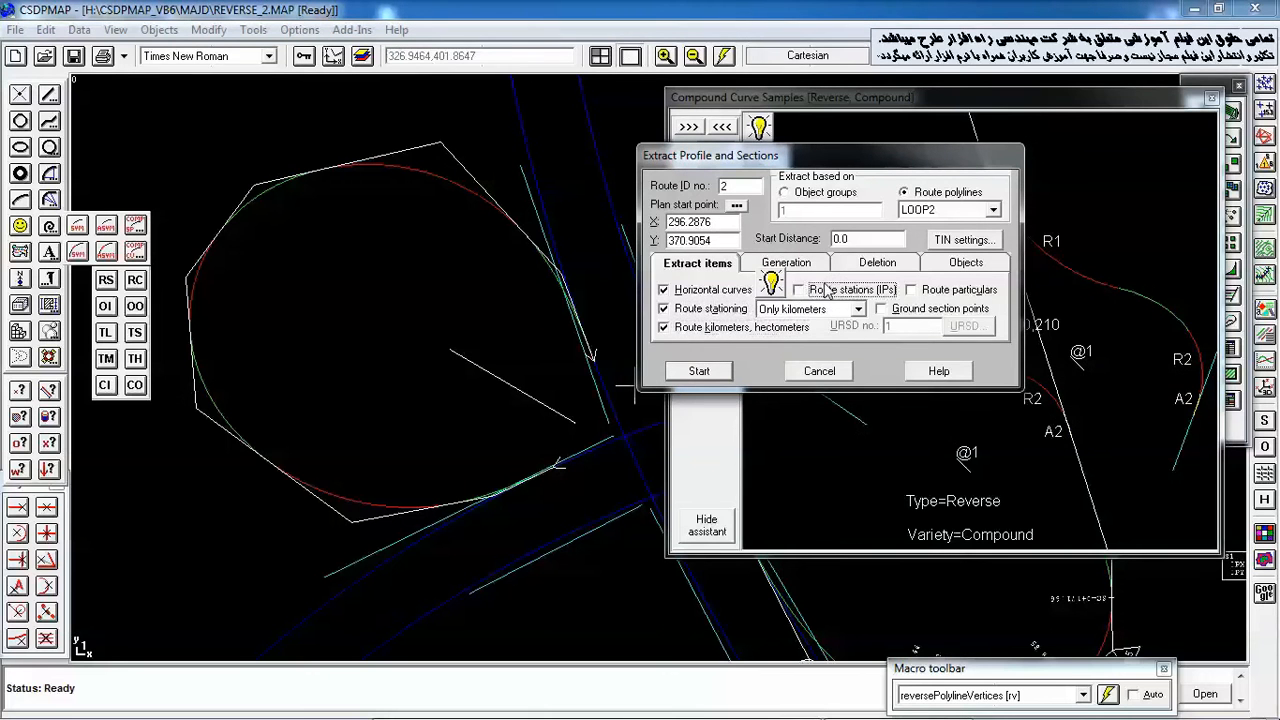
pyautogui.click(958, 290)
pyautogui.click(699, 371)
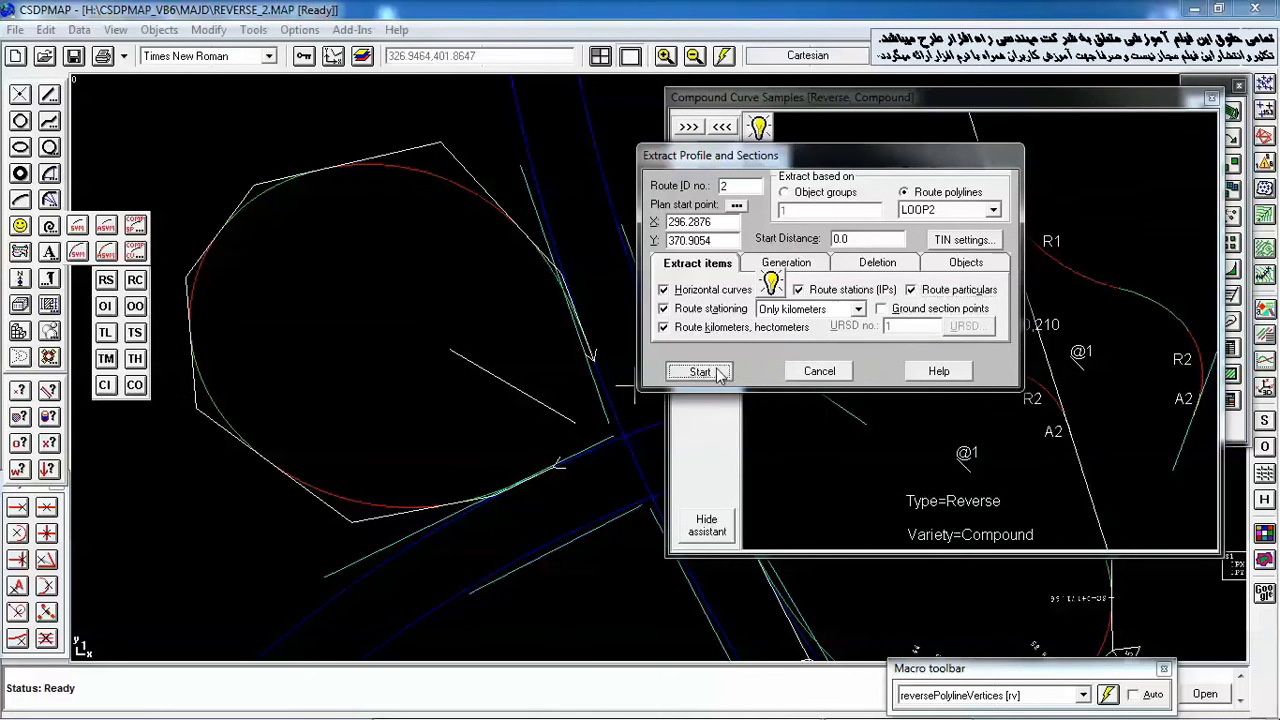
pyautogui.click(1147, 514)
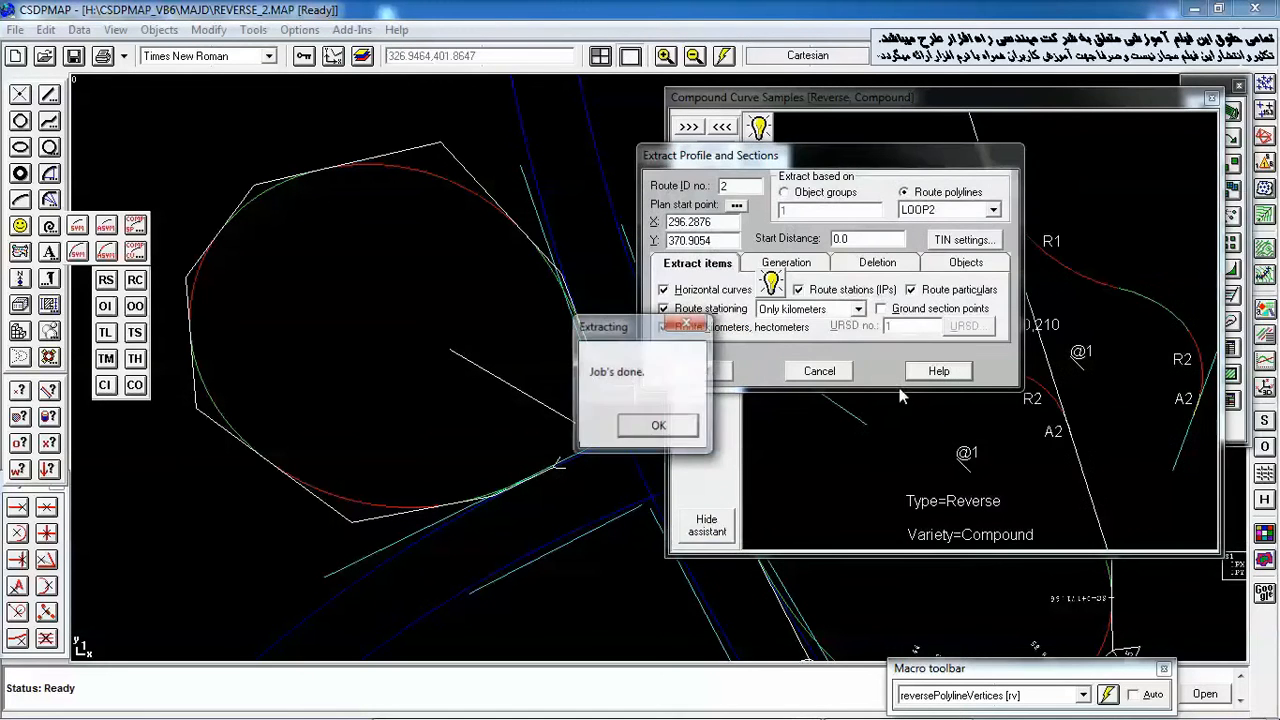
pyautogui.click(654, 423)
pyautogui.click(819, 371)
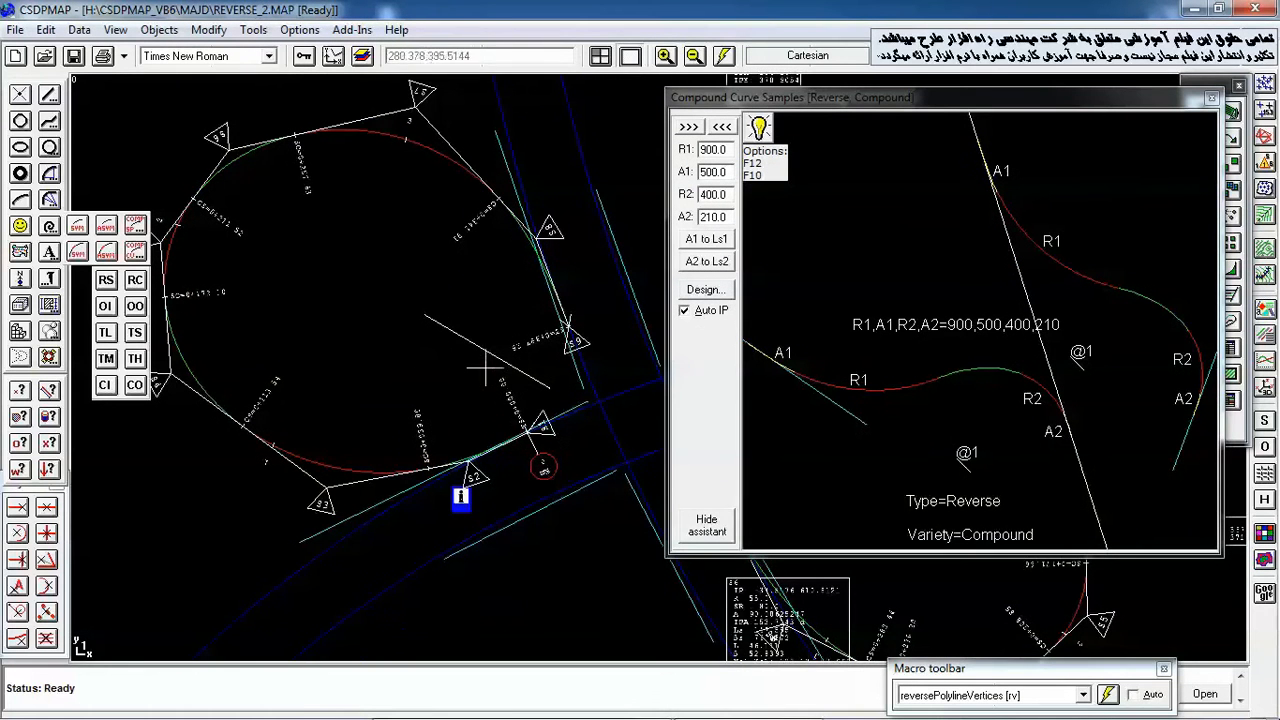
# - Examine the extracted station labels and vertex markers around the loop, including its lower connection
pyautogui.scroll(-3, 505, 425)
pyautogui.scroll(3, 440, 325)
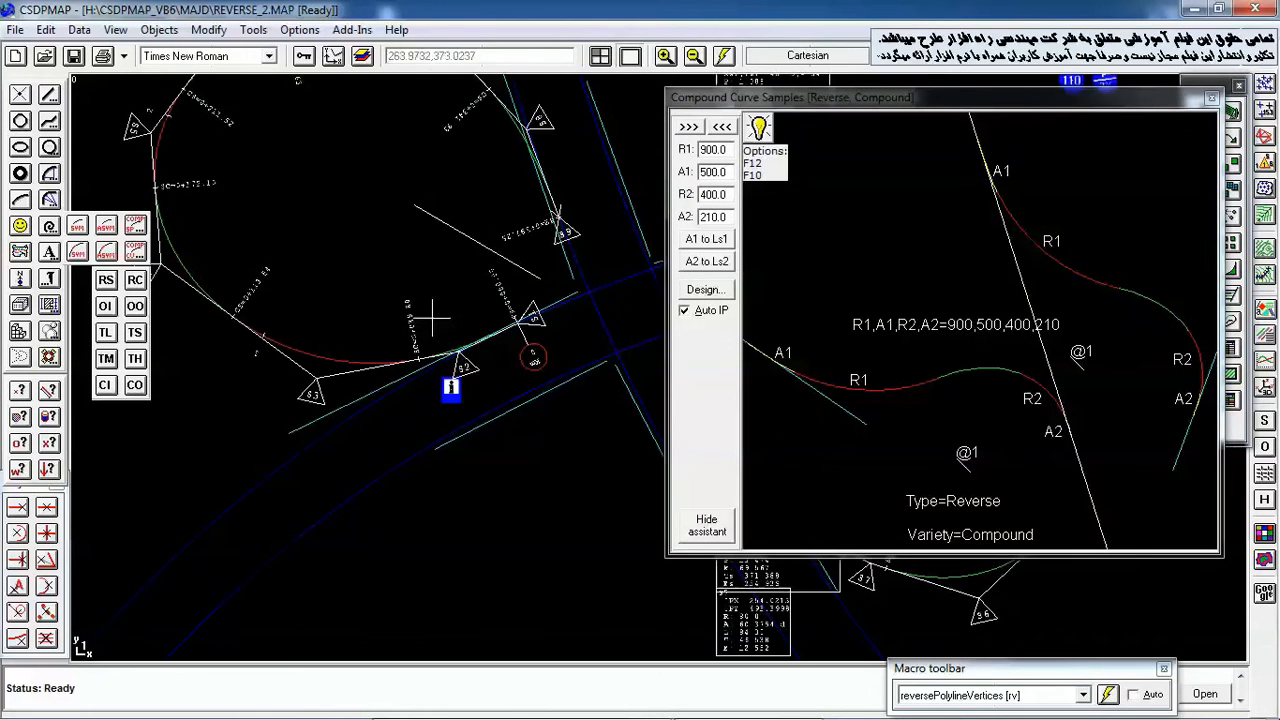
pyautogui.scroll(2, 370, 320)
pyautogui.scroll(3, 262, 248)
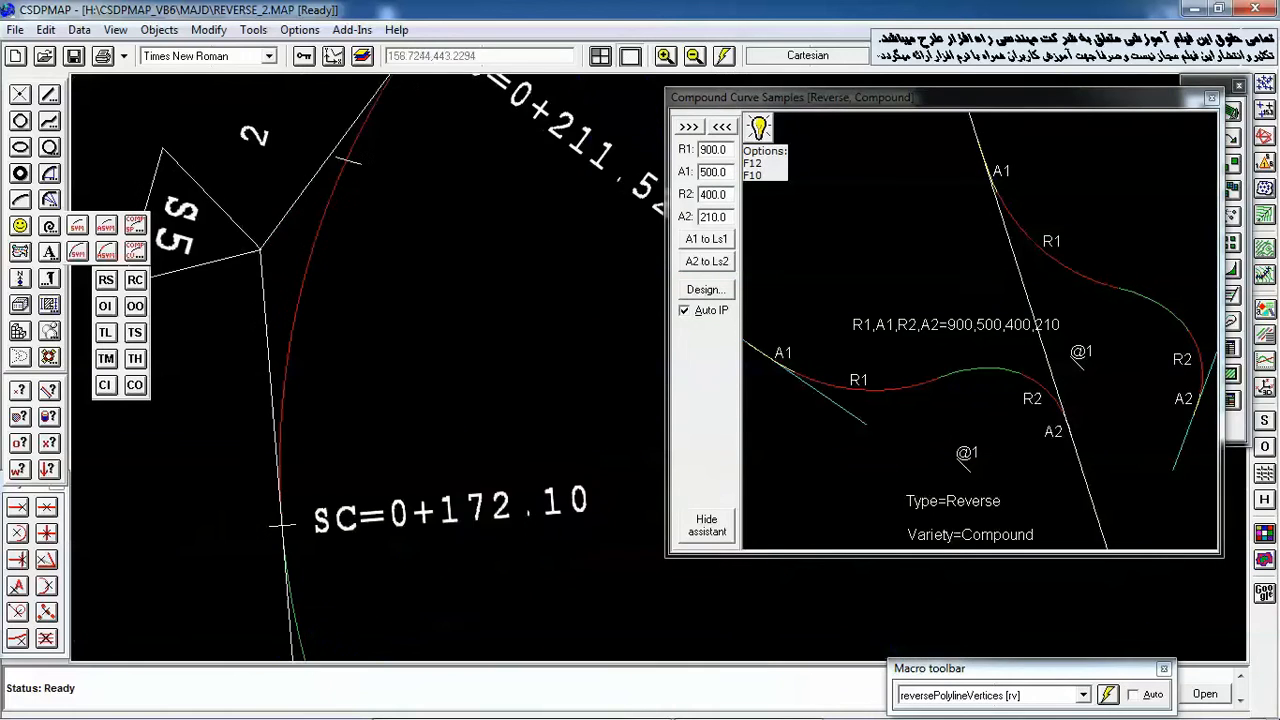
pyautogui.scroll(-3, 482, 296)
pyautogui.moveTo(563, 340); pyautogui.dragTo(391, 220, button='middle')
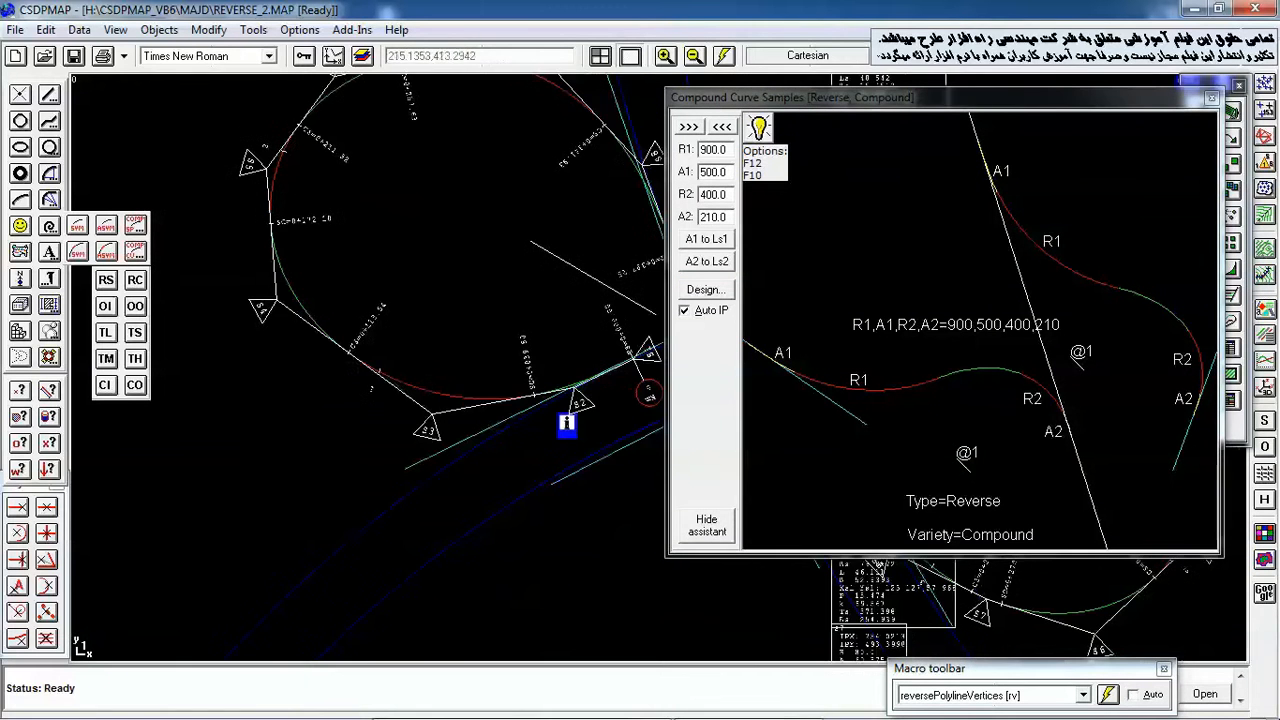
pyautogui.moveTo(597, 357); pyautogui.dragTo(469, 382, button='middle')
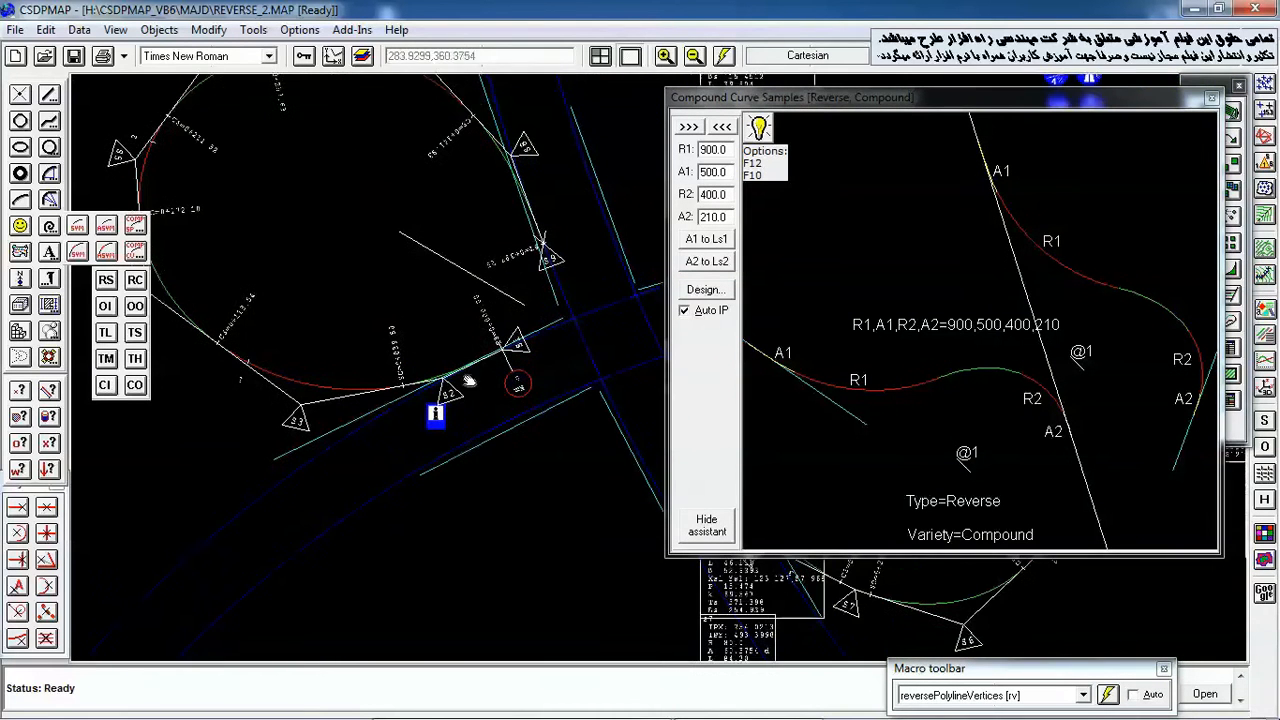
# - Move the information symbol from beside the lower connection up to the loop's upper vertices
pyautogui.click(435, 414)
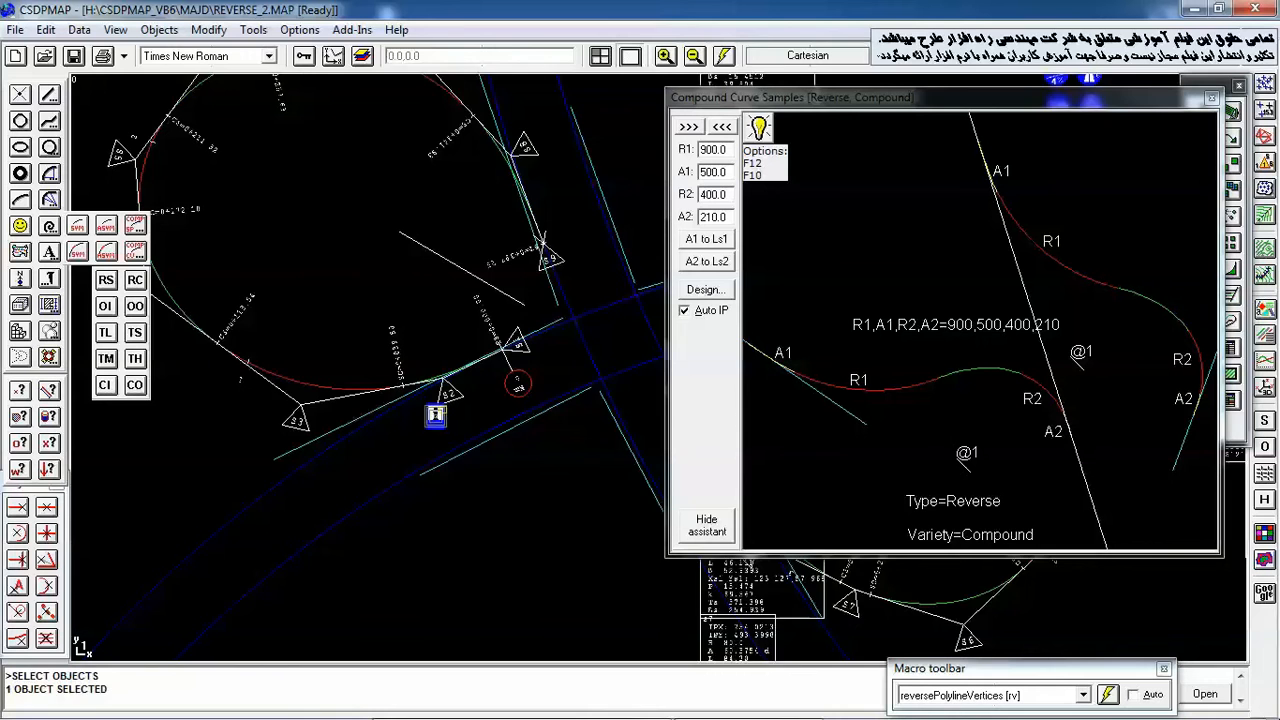
pyautogui.scroll(-3, 435, 414)
pyautogui.rightClick(425, 397)
pyautogui.click(432, 397)
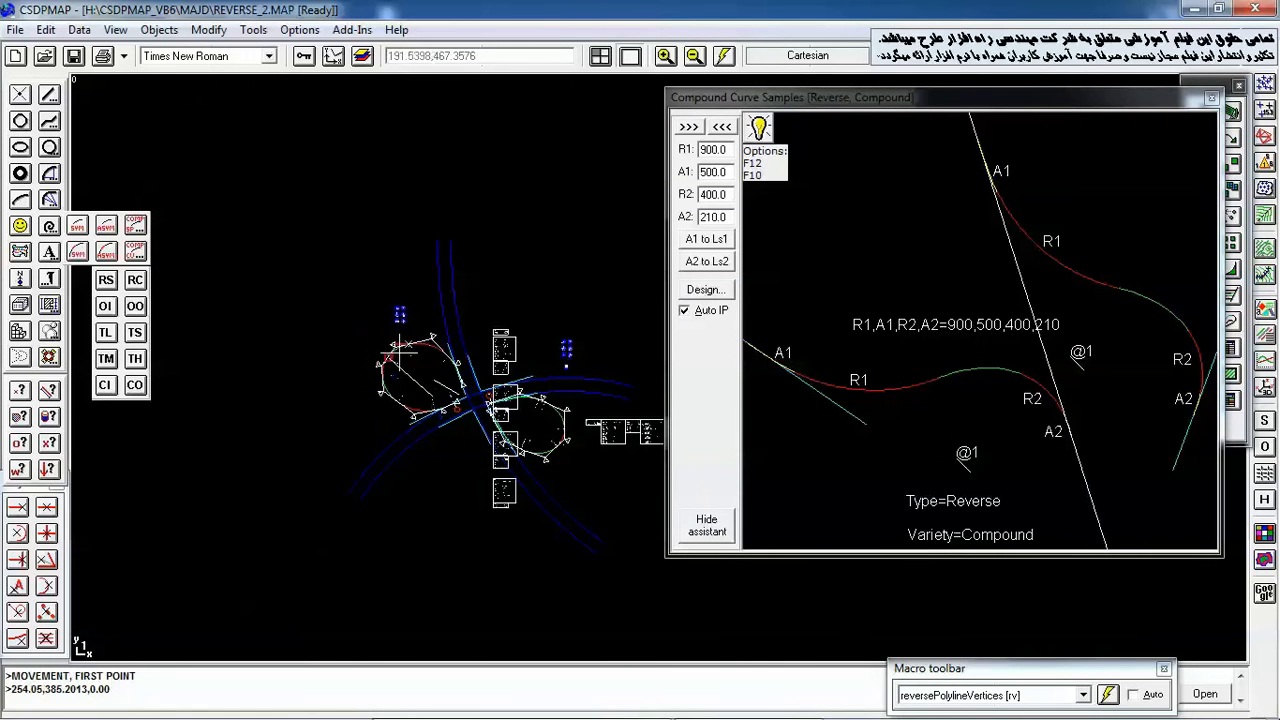
pyautogui.click(382, 322)
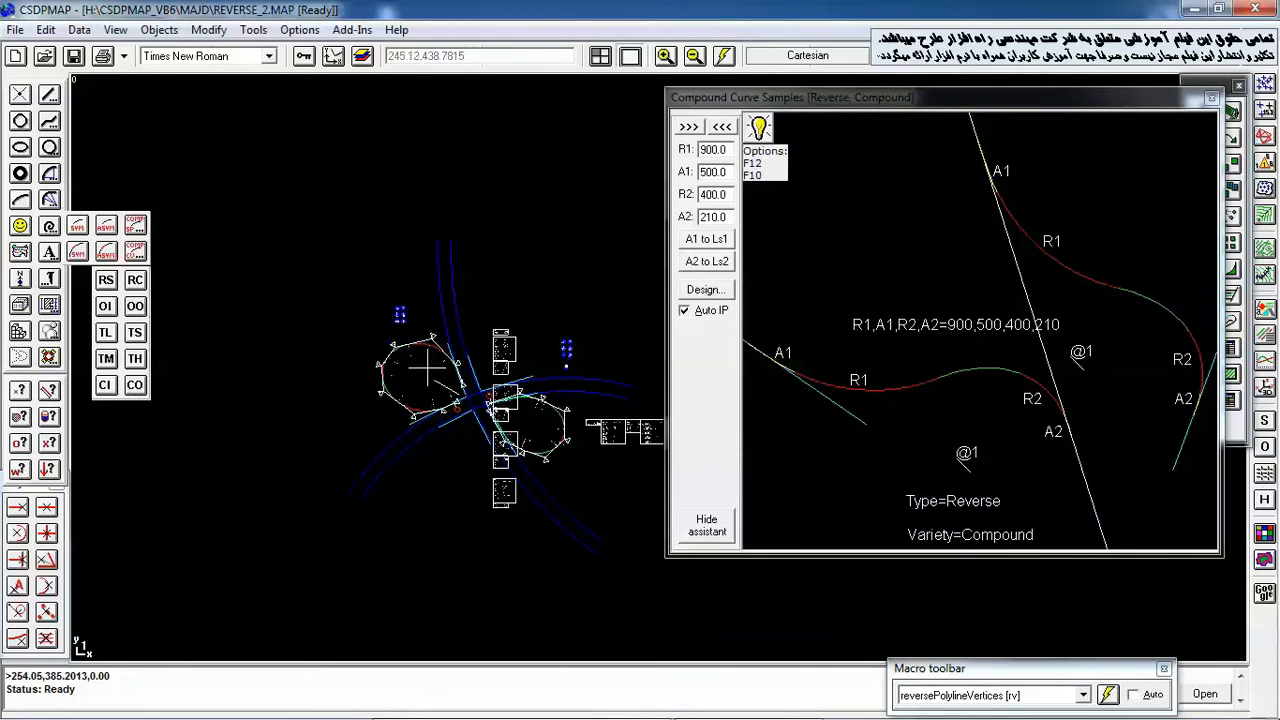
pyautogui.click(407, 347)
# - Move the information symbol next to the group of blue route parameter symbols above the loop
pyautogui.scroll(3, 417, 318)
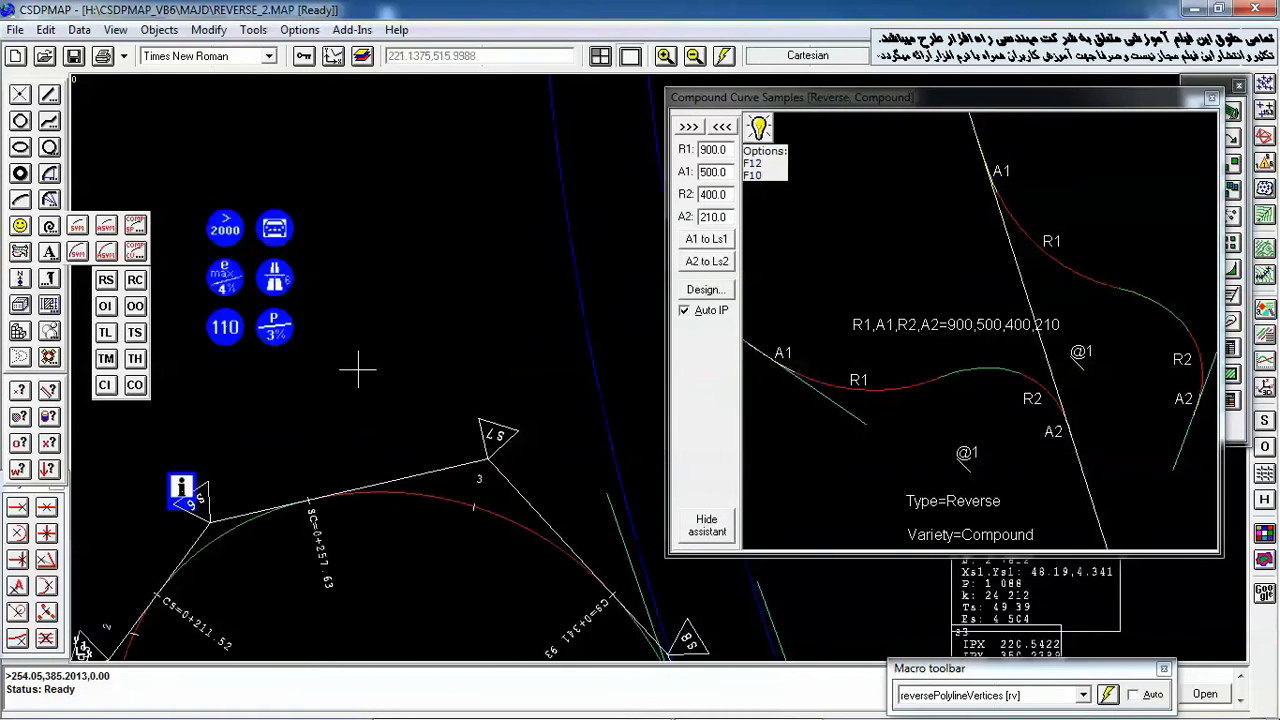
pyautogui.press('Return')
pyautogui.click(182, 487)
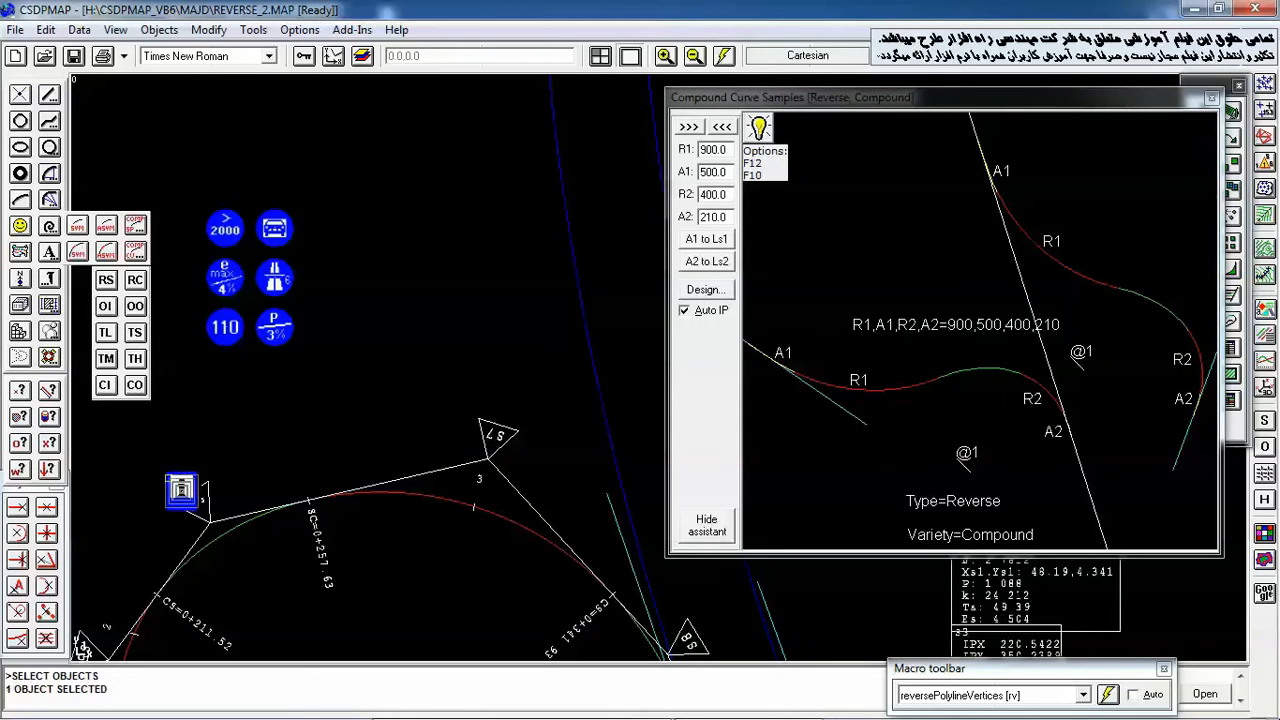
pyautogui.press('Return')
pyautogui.click(120, 494)
pyautogui.scroll(-4, 368, 395)
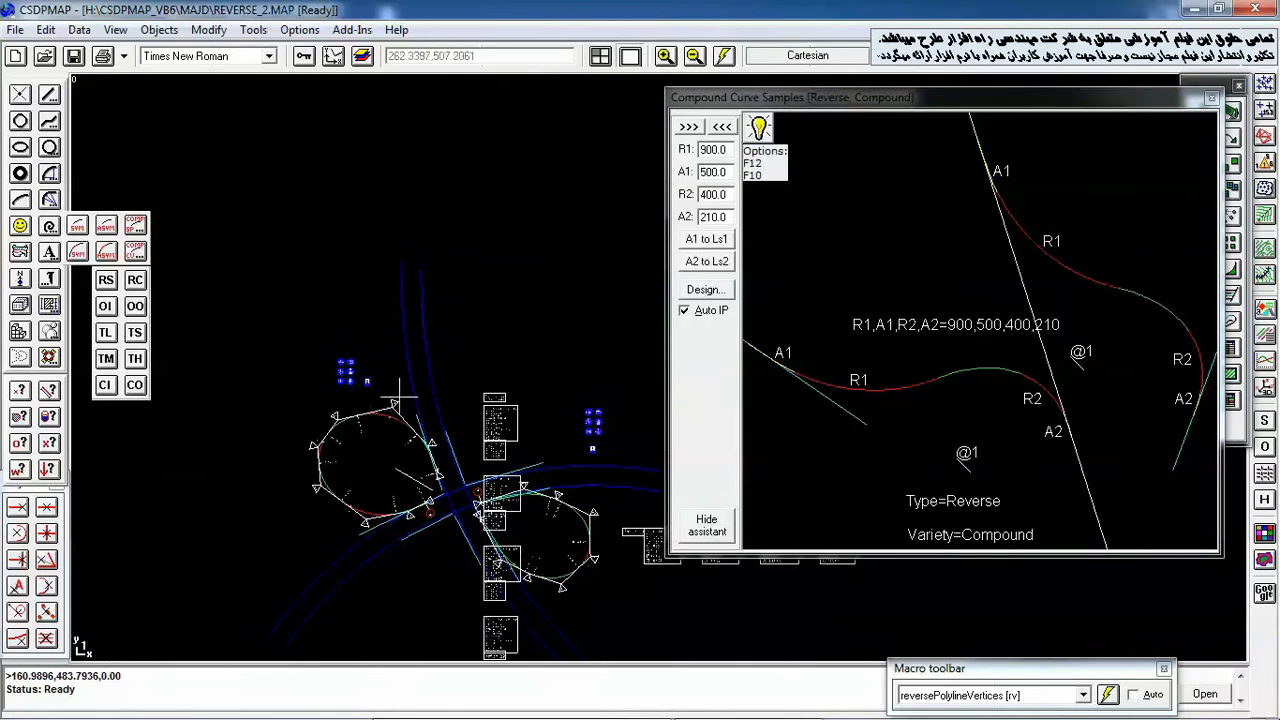
# - Move the new route's curve data tables off the interchange drawing to a row in the empty area west of the loop
pyautogui.moveTo(481, 448); pyautogui.dragTo(421, 266, button='middle')
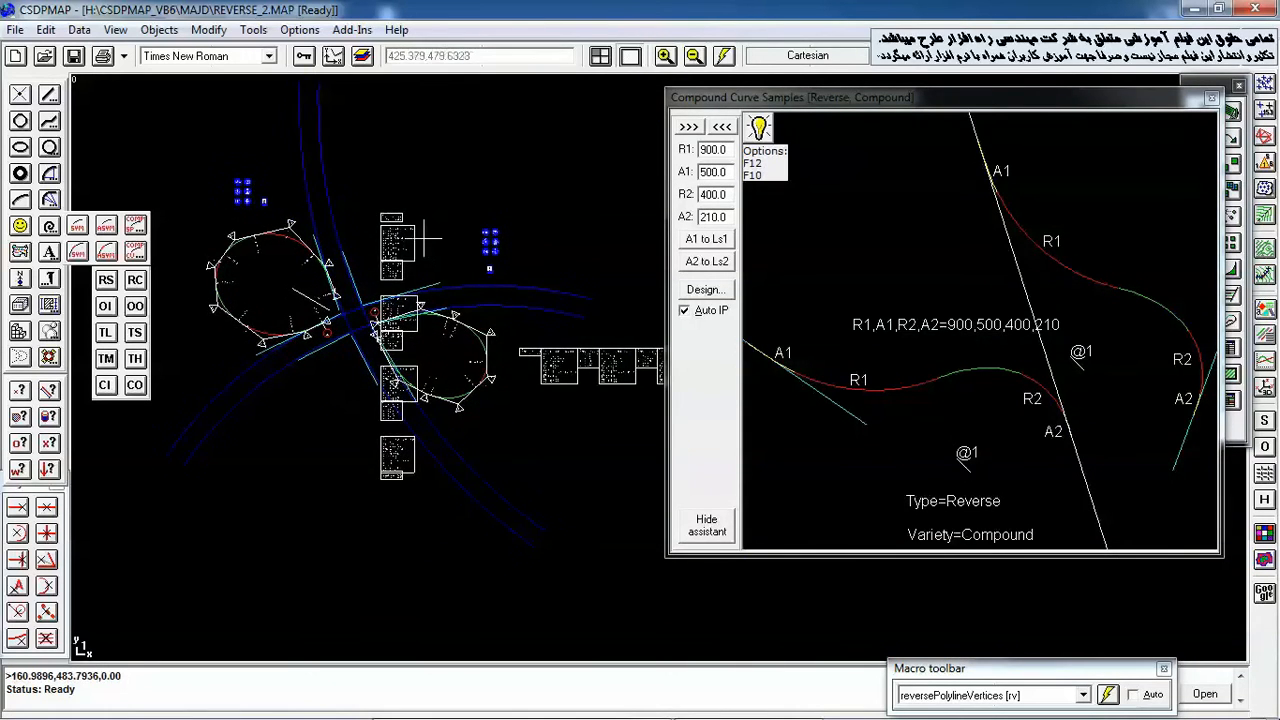
pyautogui.click(396, 212)
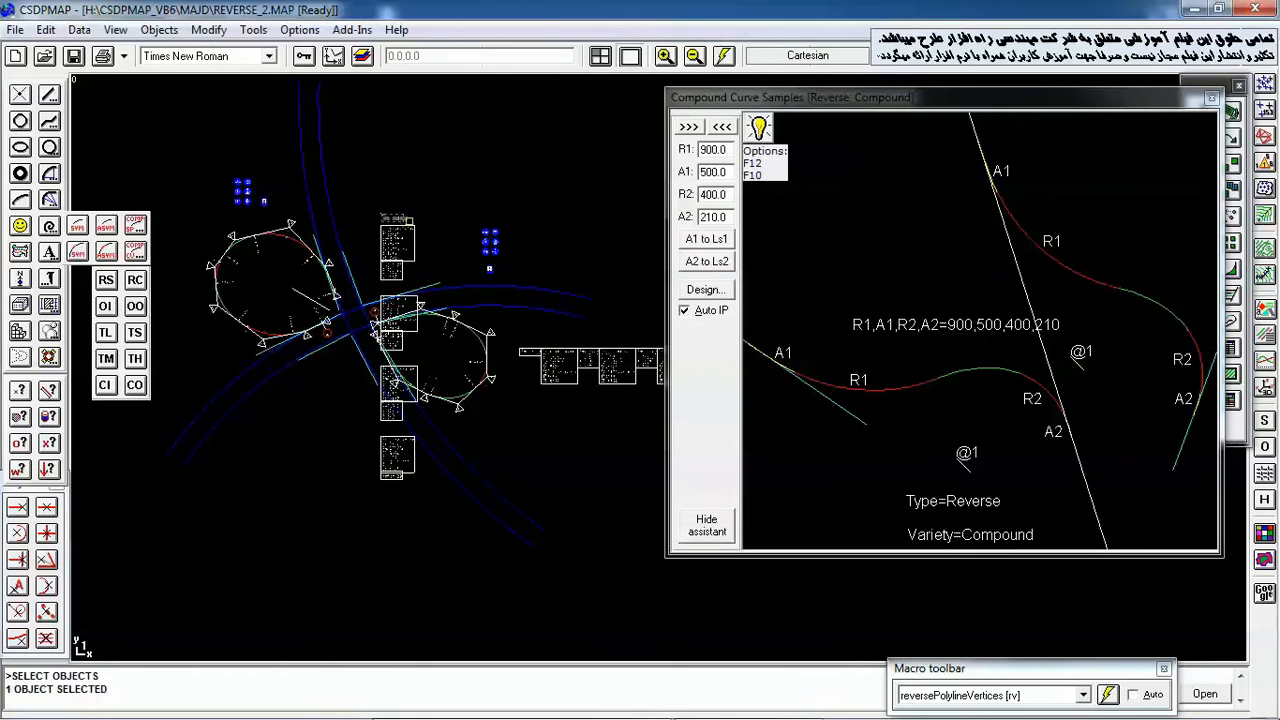
pyautogui.click(397, 246)
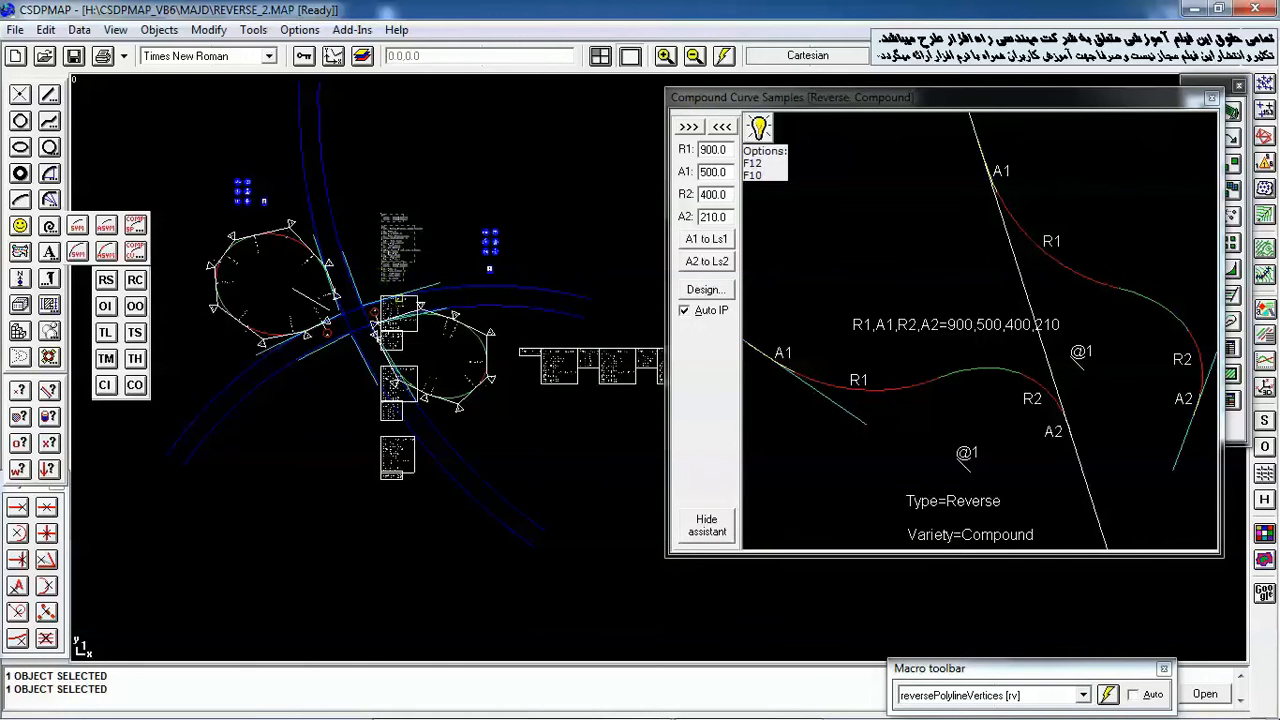
pyautogui.scroll(3, 384, 283)
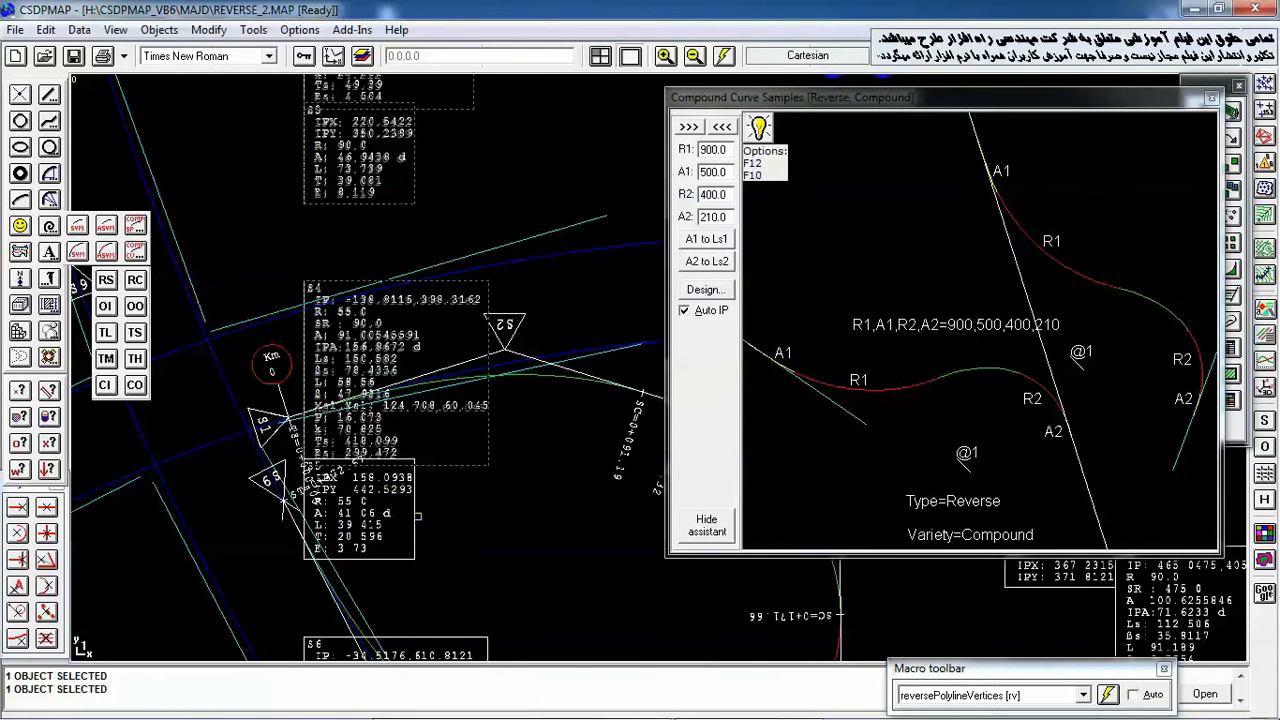
pyautogui.scroll(-3, 494, 500)
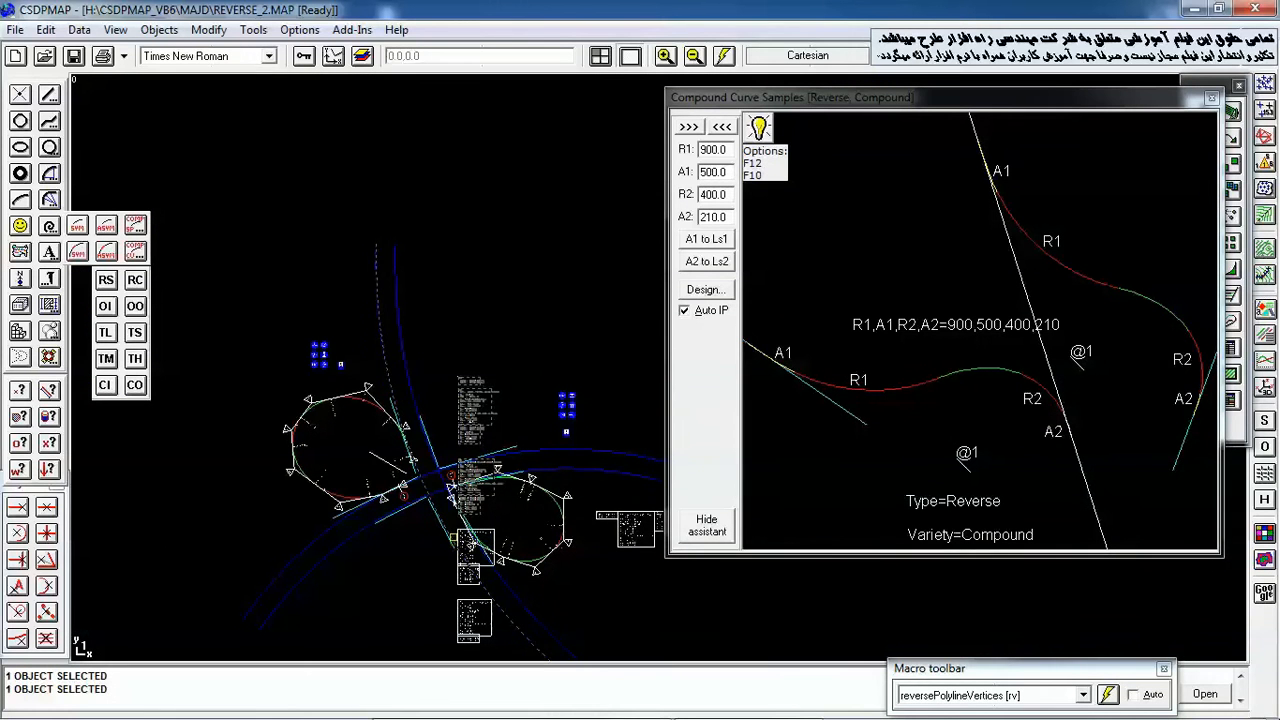
pyautogui.click(454, 536)
pyautogui.scroll(3, 457, 530)
pyautogui.click(458, 529)
pyautogui.scroll(-3, 461, 526)
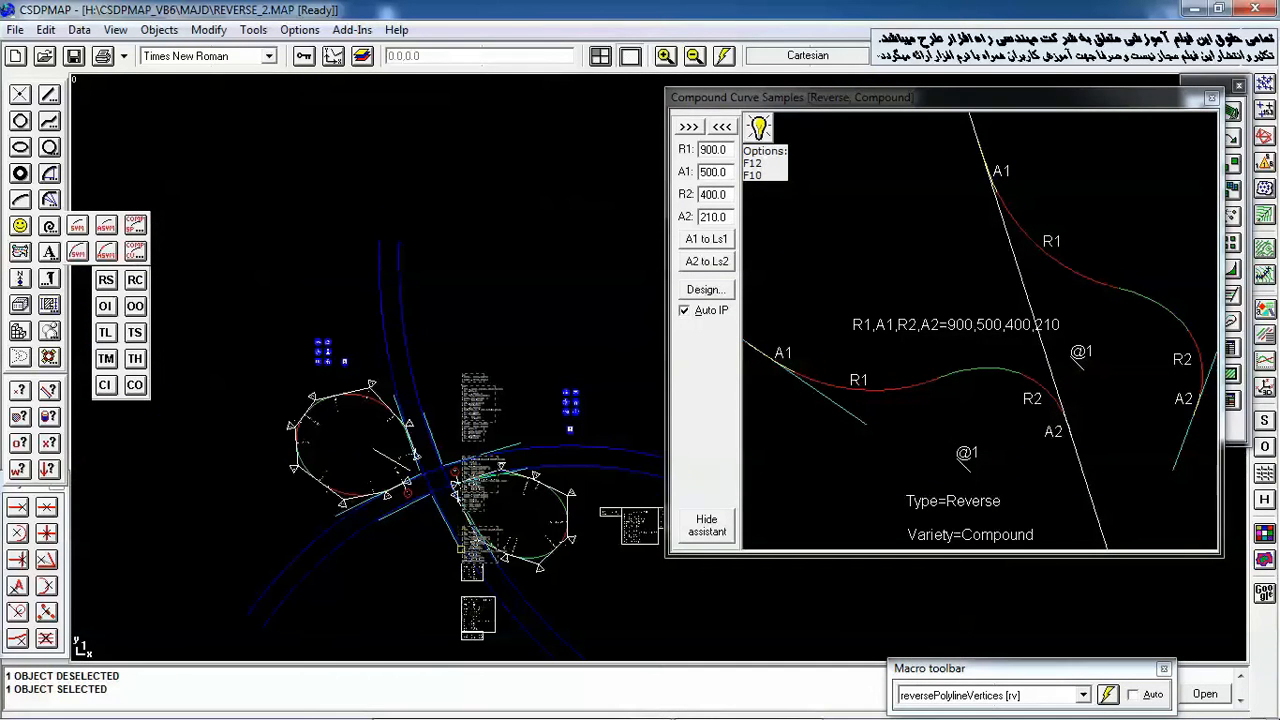
pyautogui.click(461, 575)
pyautogui.click(473, 597)
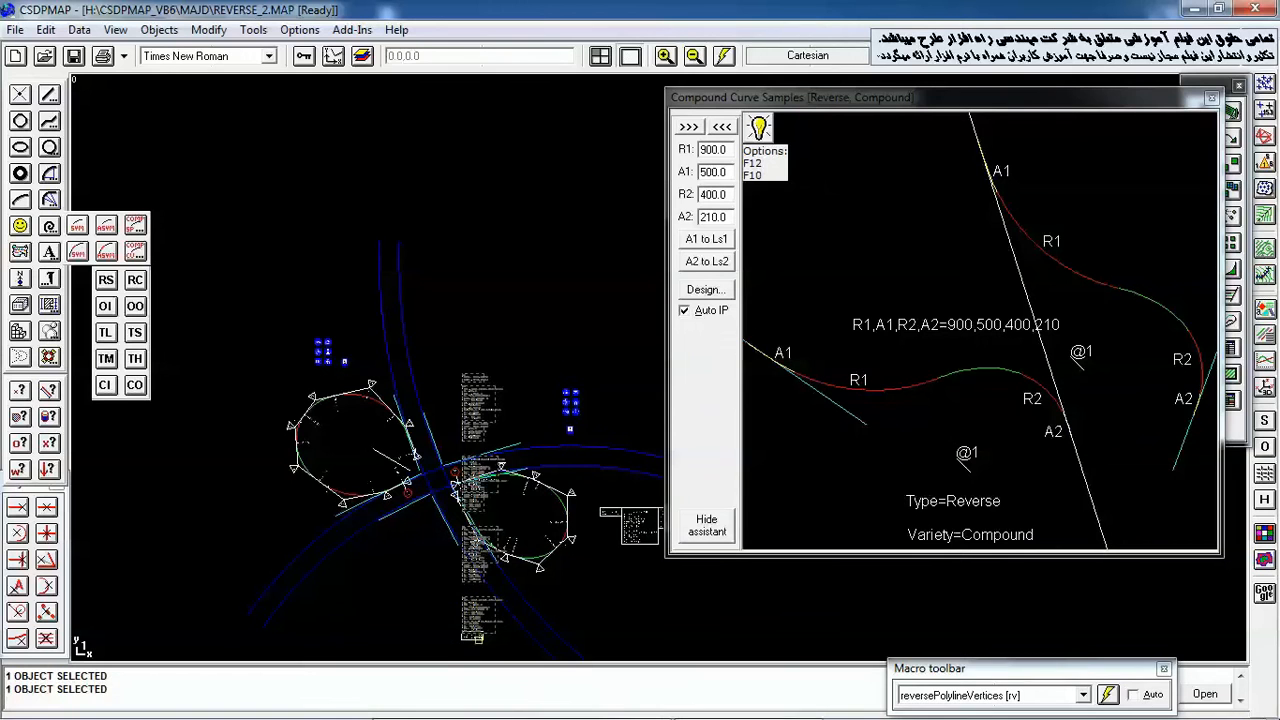
pyautogui.rightClick(518, 383)
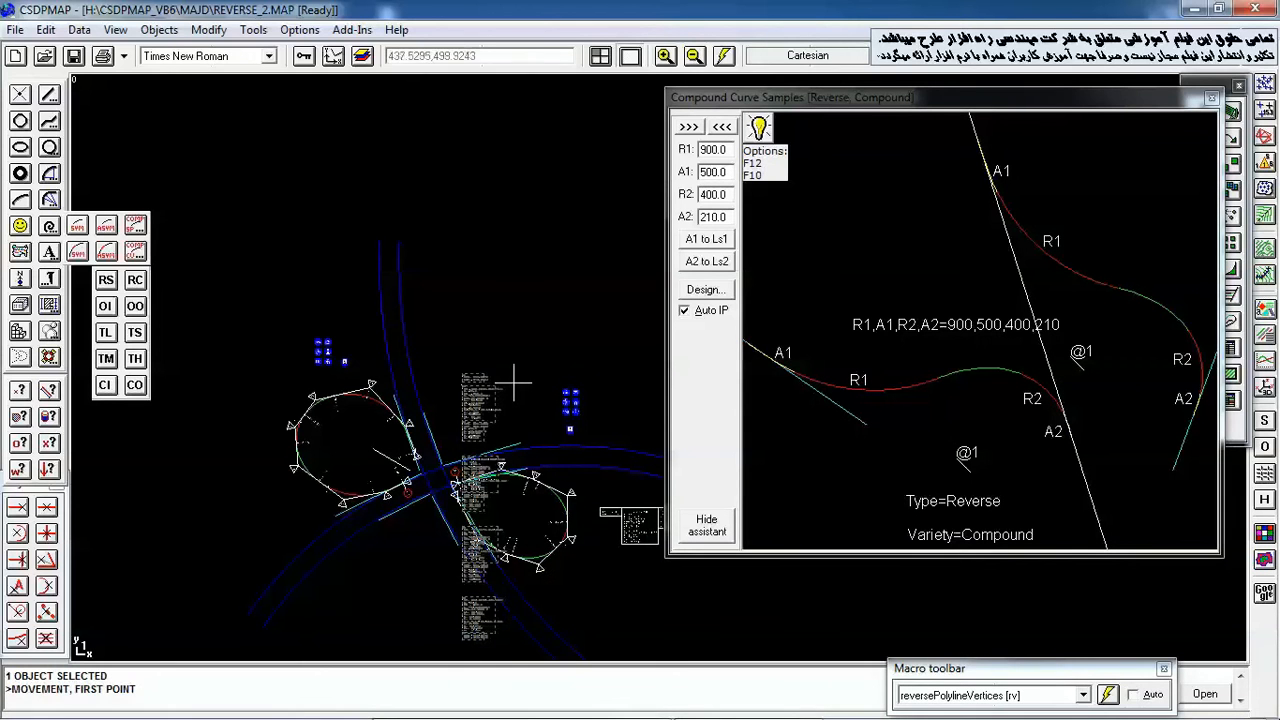
pyautogui.click(488, 306)
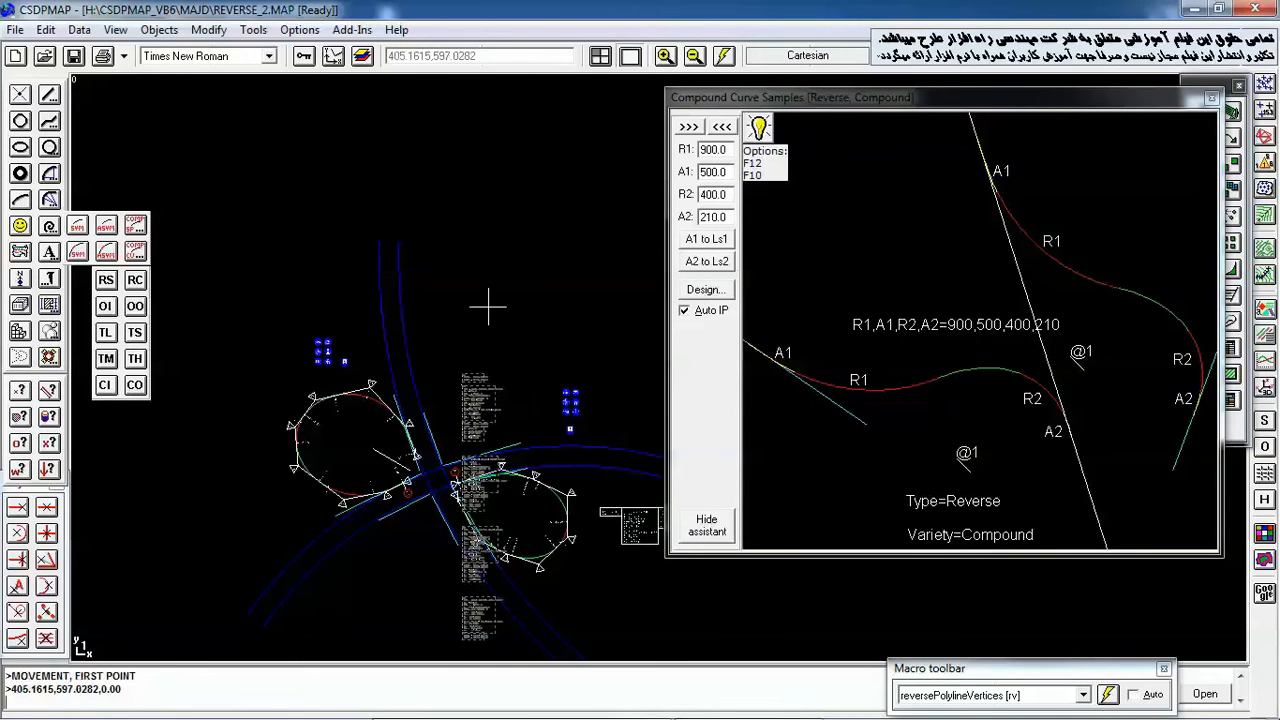
pyautogui.click(182, 287)
pyautogui.moveTo(283, 382); pyautogui.dragTo(300, 276, button='middle')
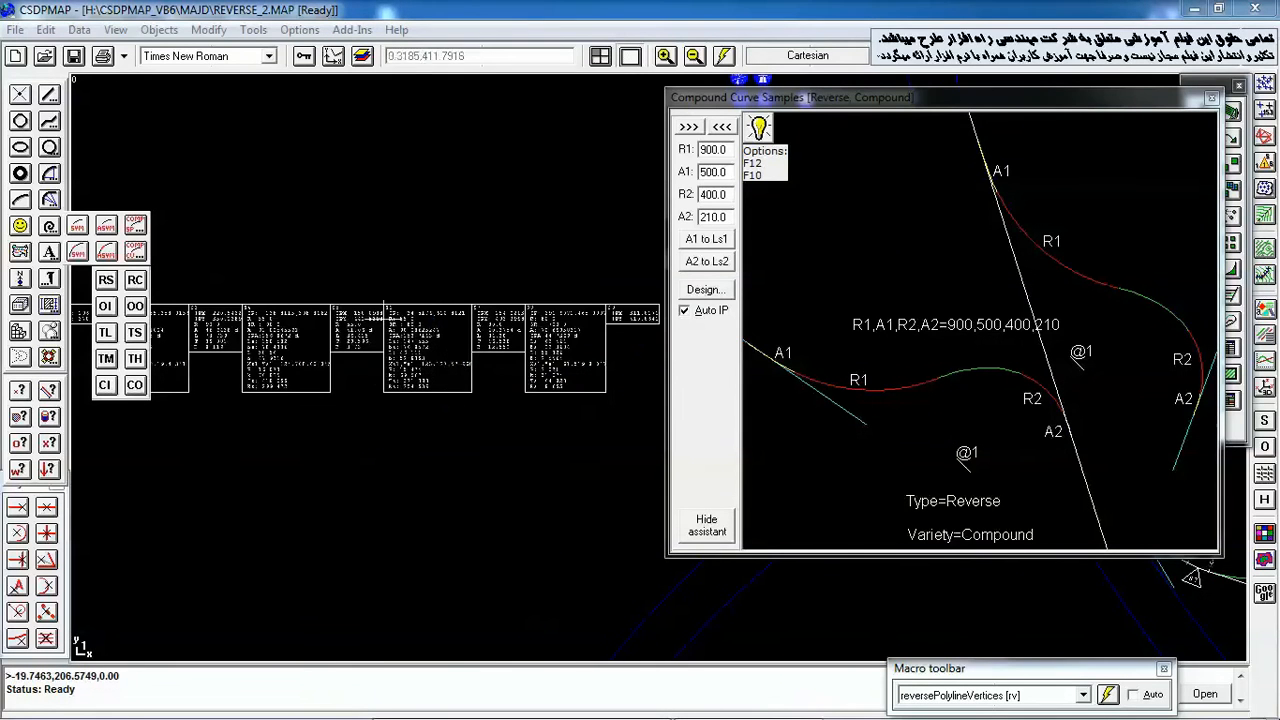
# - Close the compound curve samples window to free the view of the data tables and the loop
pyautogui.click(1211, 97)
pyautogui.moveTo(677, 377); pyautogui.dragTo(764, 298, button='middle')
pyautogui.moveTo(691, 343); pyautogui.dragTo(778, 331, button='middle')
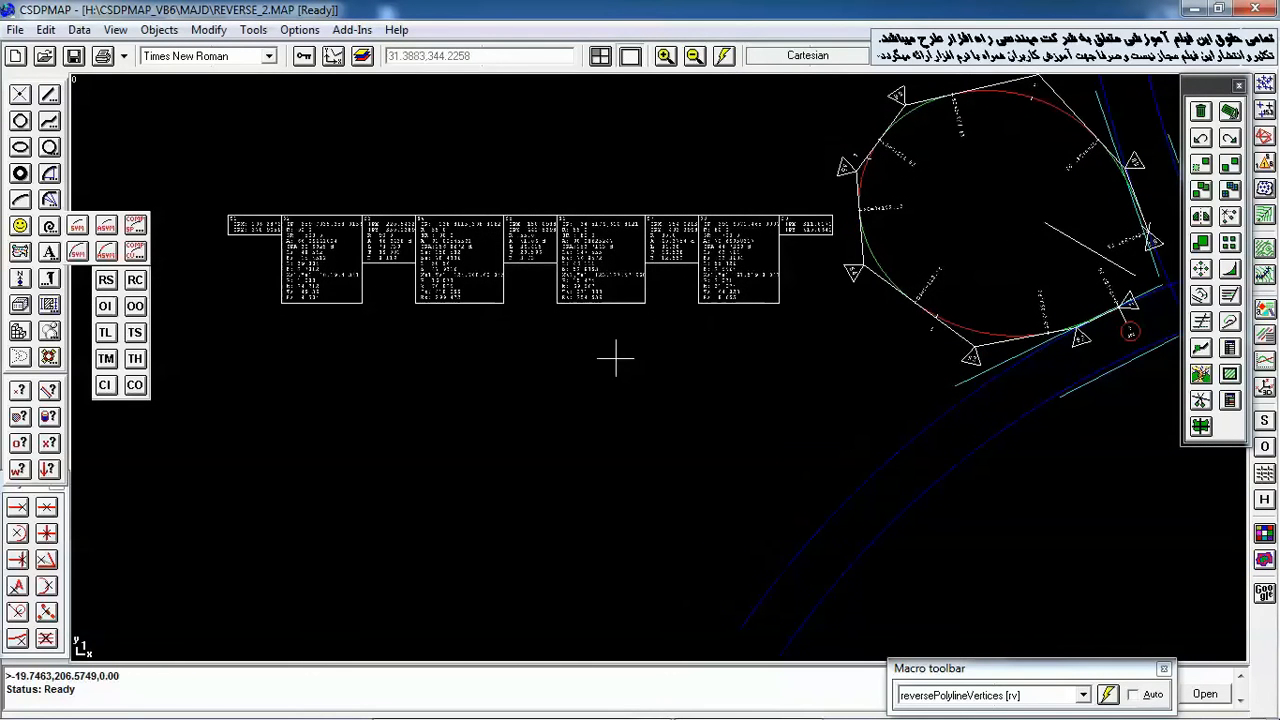
# - Move the whole row of curve data tables slightly farther west, away from the loop
pyautogui.write('m')
pyautogui.press('Return')
pyautogui.moveTo(208, 195); pyautogui.dragTo(831, 334)
pyautogui.press('Return')
pyautogui.click(729, 346)
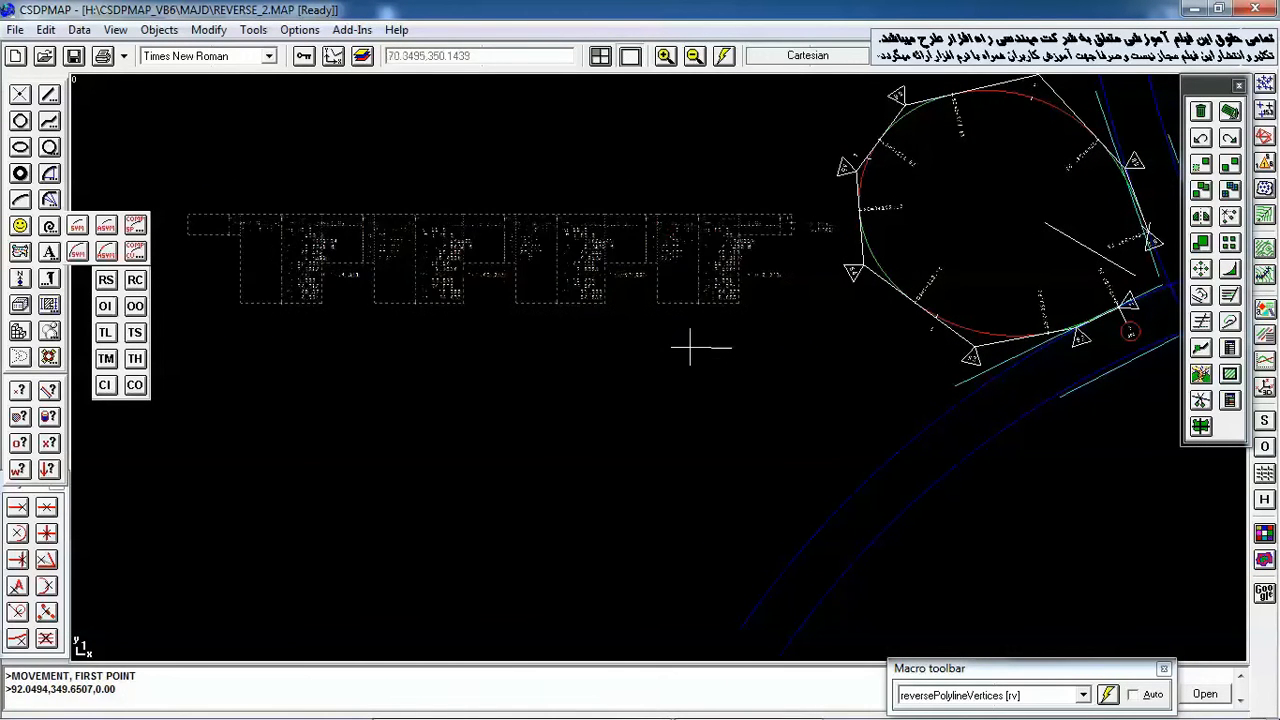
pyautogui.click(689, 347)
pyautogui.moveTo(726, 374)
pyautogui.mouseDown(button='middle')
pyautogui.moveTo(700, 337)
pyautogui.moveTo(617, 366)
pyautogui.mouseUp(button='middle')
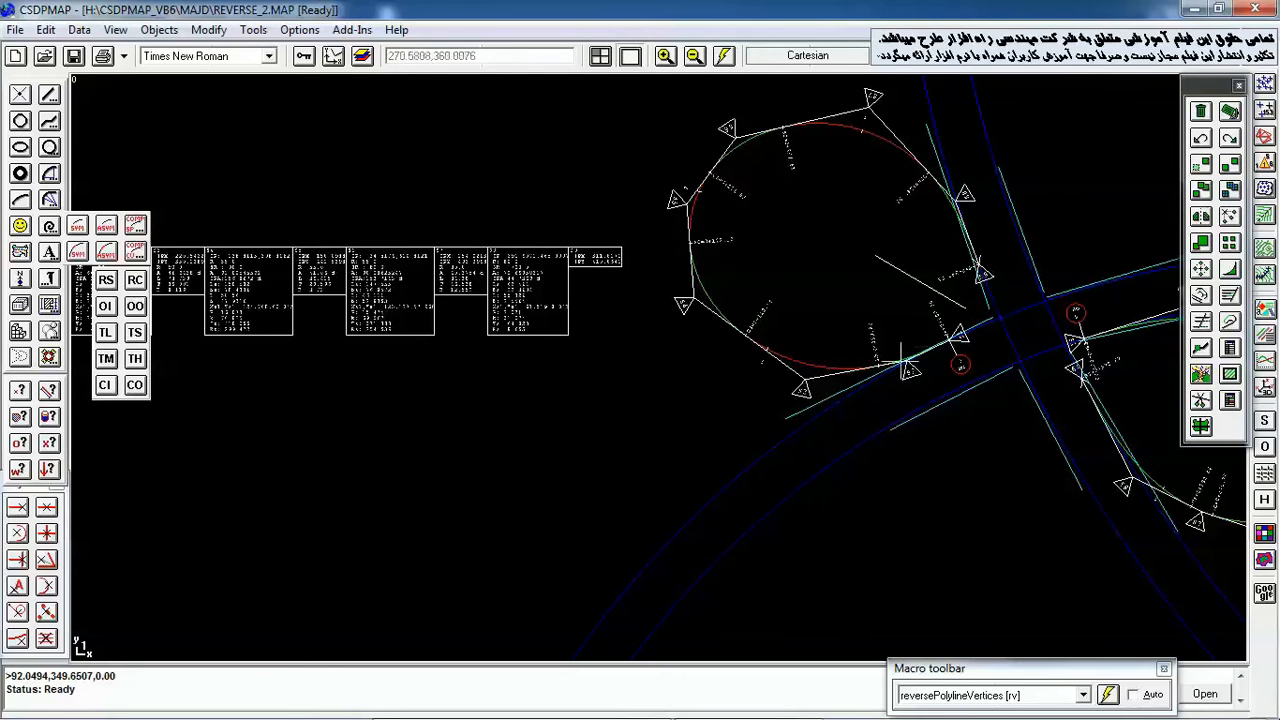
pyautogui.moveTo(911, 356); pyautogui.dragTo(839, 270, button='middle')
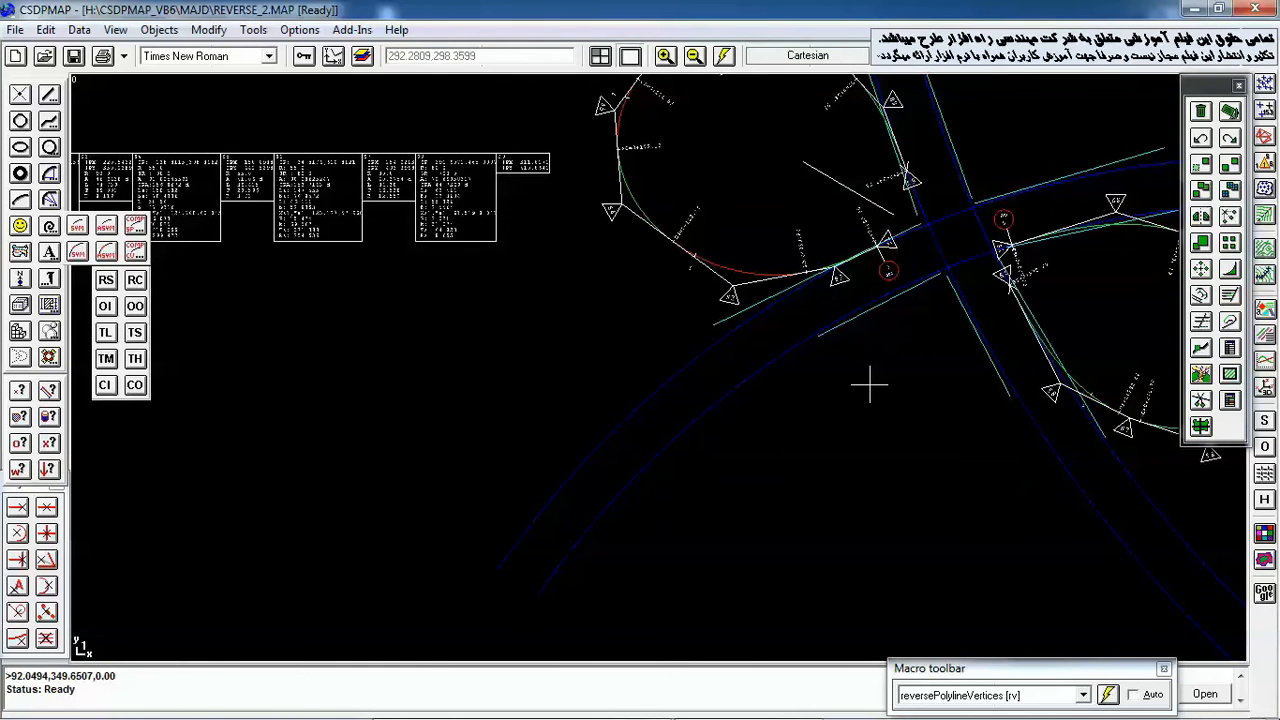
pyautogui.moveTo(711, 345); pyautogui.dragTo(912, 413, button='middle')
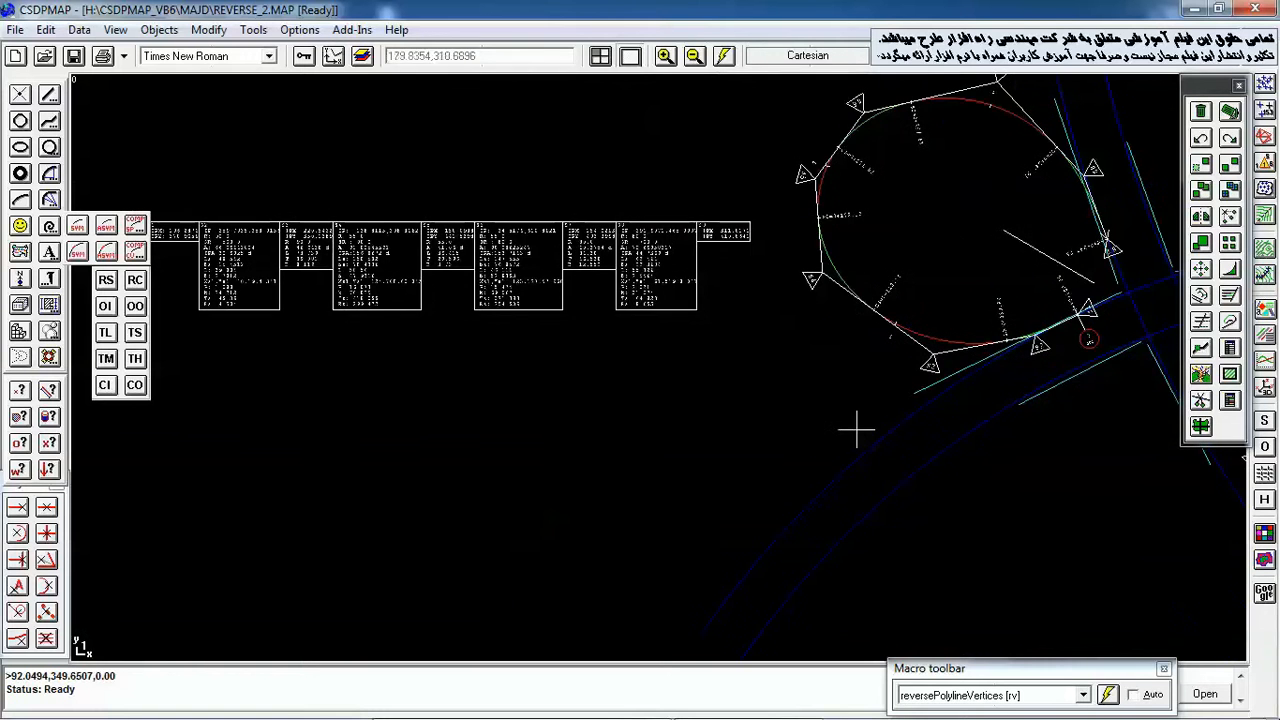
# - Examine the row of curve data tables west of the loop, including the S7 to S9 values, against the loop geometry
pyautogui.moveTo(855, 447); pyautogui.dragTo(781, 358, button='middle')
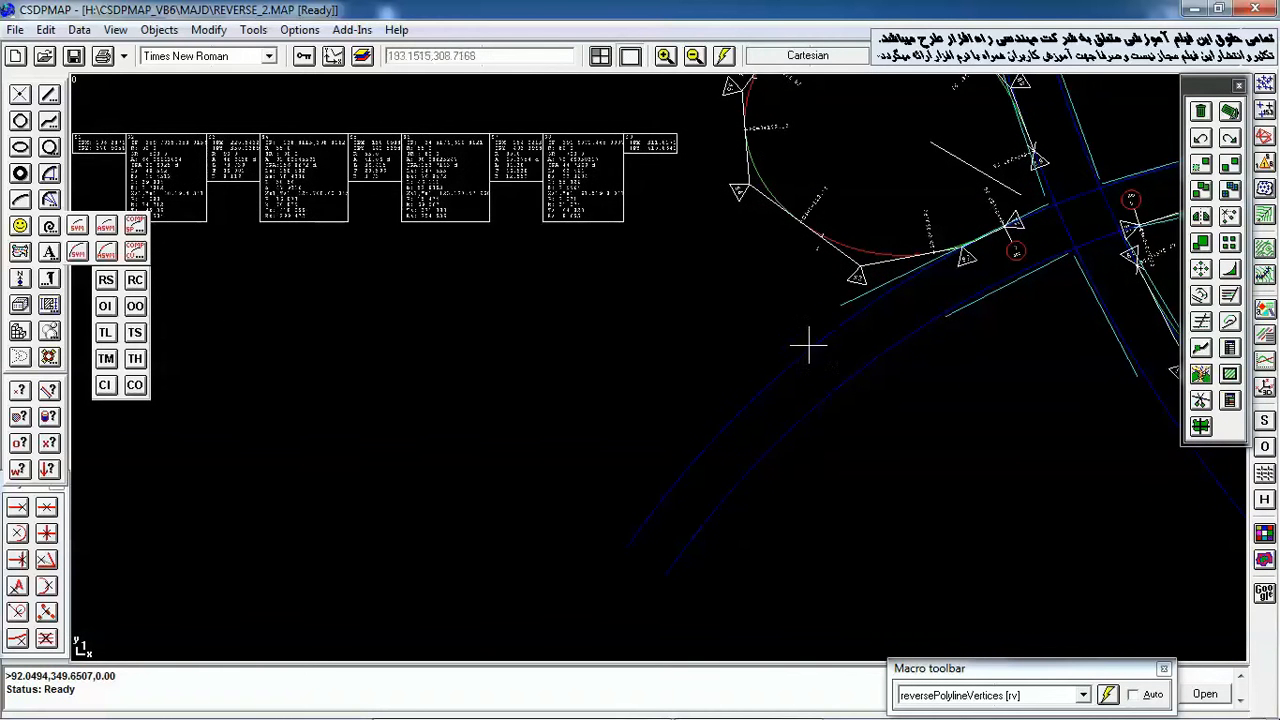
pyautogui.scroll(-1, 778, 300)
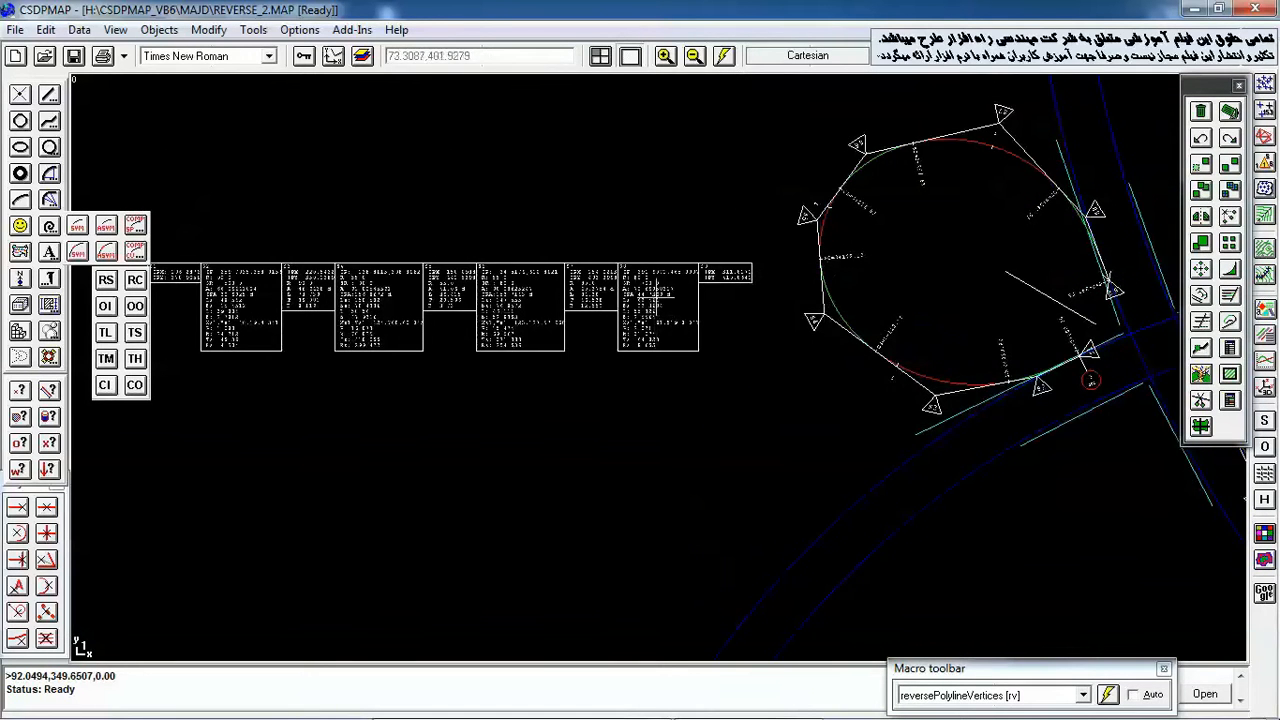
pyautogui.scroll(3, 656, 299)
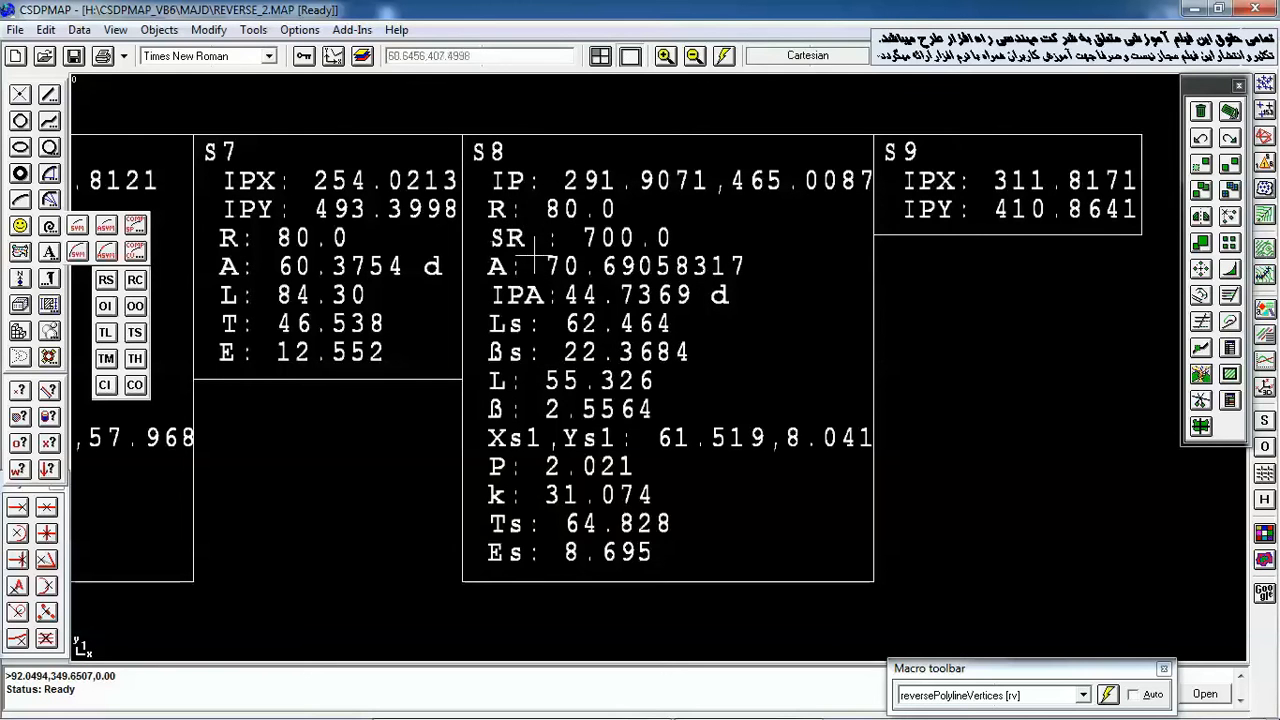
pyautogui.moveTo(592, 500)
pyautogui.mouseDown(button='middle')
pyautogui.moveTo(583, 371)
pyautogui.moveTo(606, 314)
pyautogui.mouseUp(button='middle')
pyautogui.scroll(-3, 622, 286)
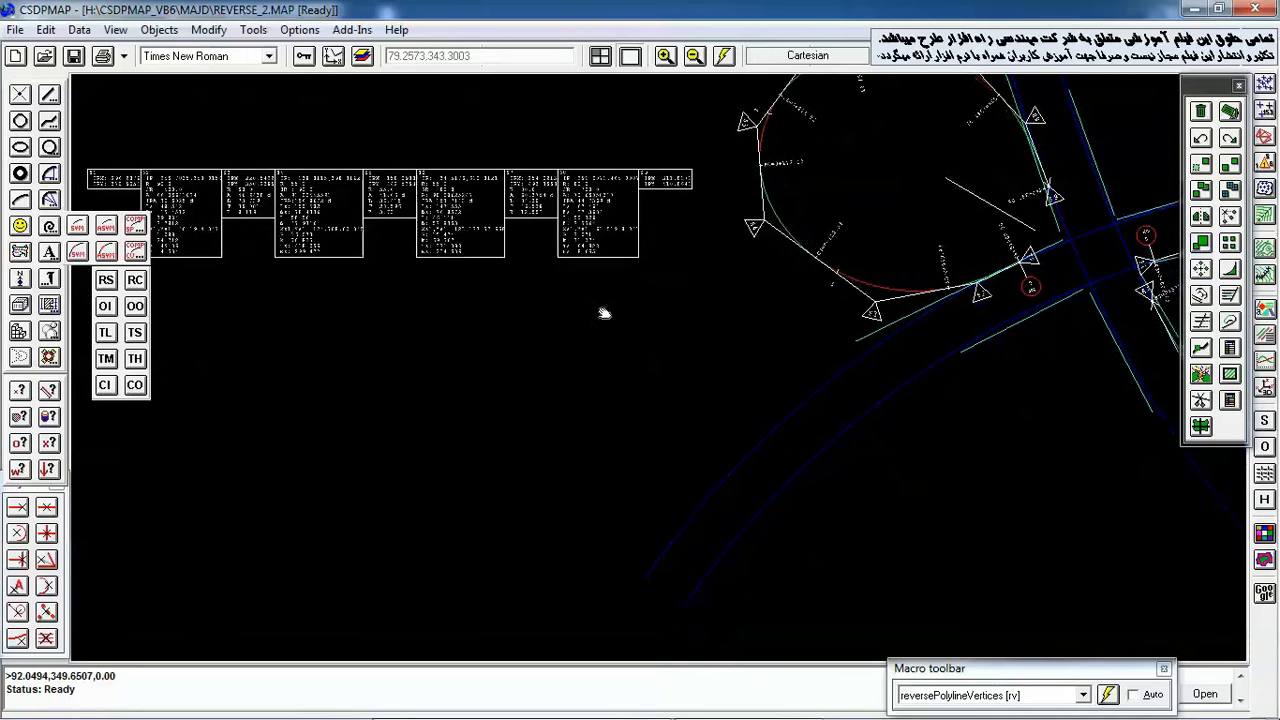
pyautogui.moveTo(627, 381)
pyautogui.mouseDown(button='middle')
pyautogui.moveTo(600, 334)
pyautogui.moveTo(603, 434)
pyautogui.mouseUp(button='middle')
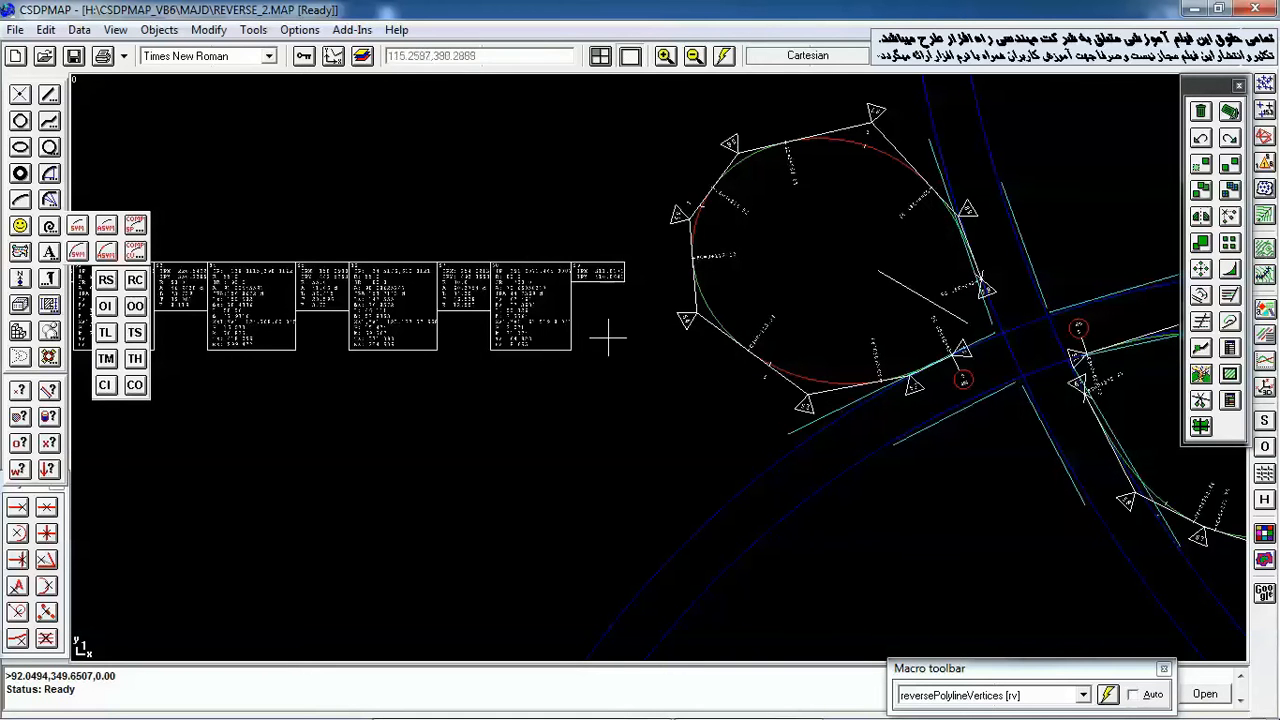
pyautogui.moveTo(637, 365); pyautogui.dragTo(590, 304, button='middle')
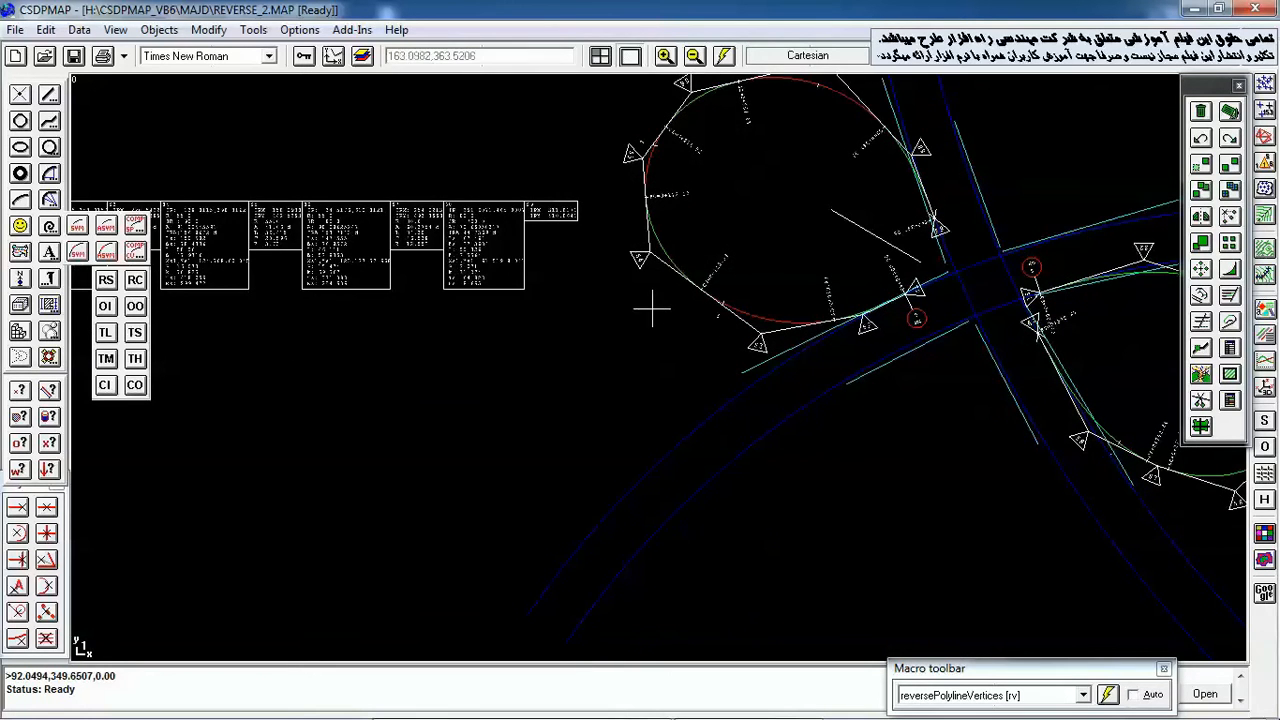
pyautogui.moveTo(711, 290); pyautogui.dragTo(578, 336, button='middle')
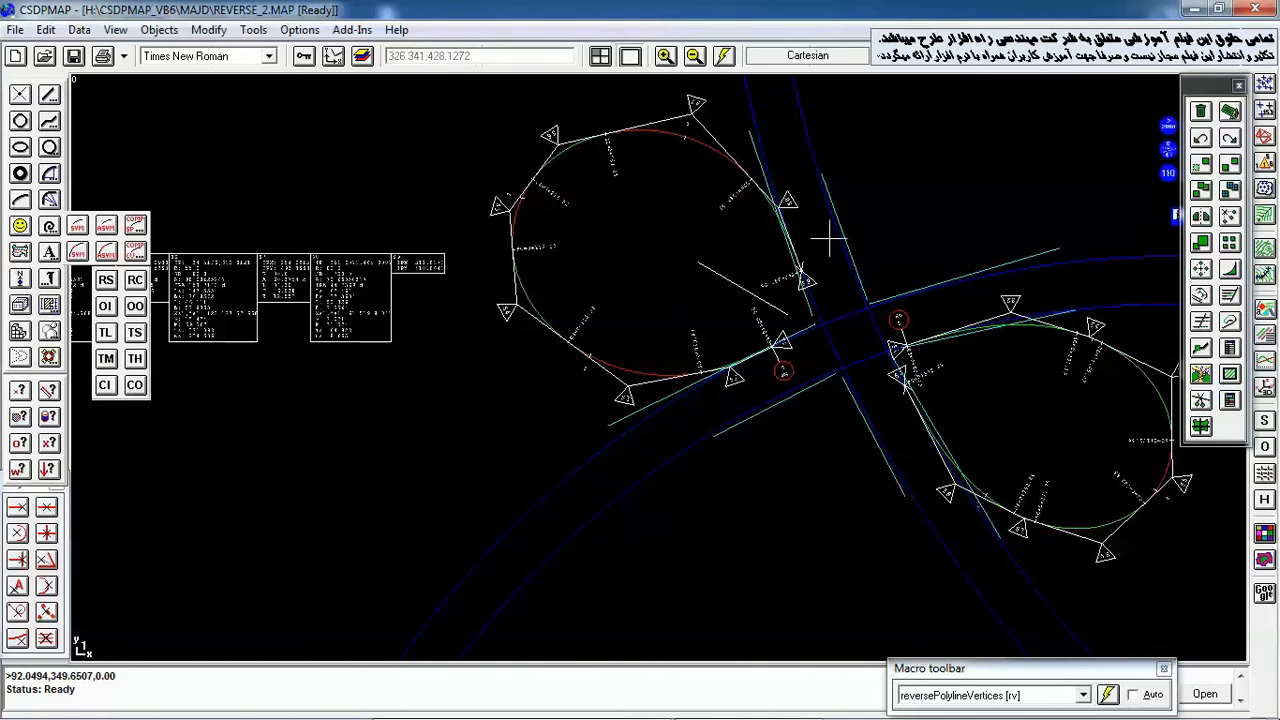
# - Query the route IPs of the western loop's tangent polyline and expand the command history to read them
pyautogui.click(256, 32)
pyautogui.moveTo(355, 266)
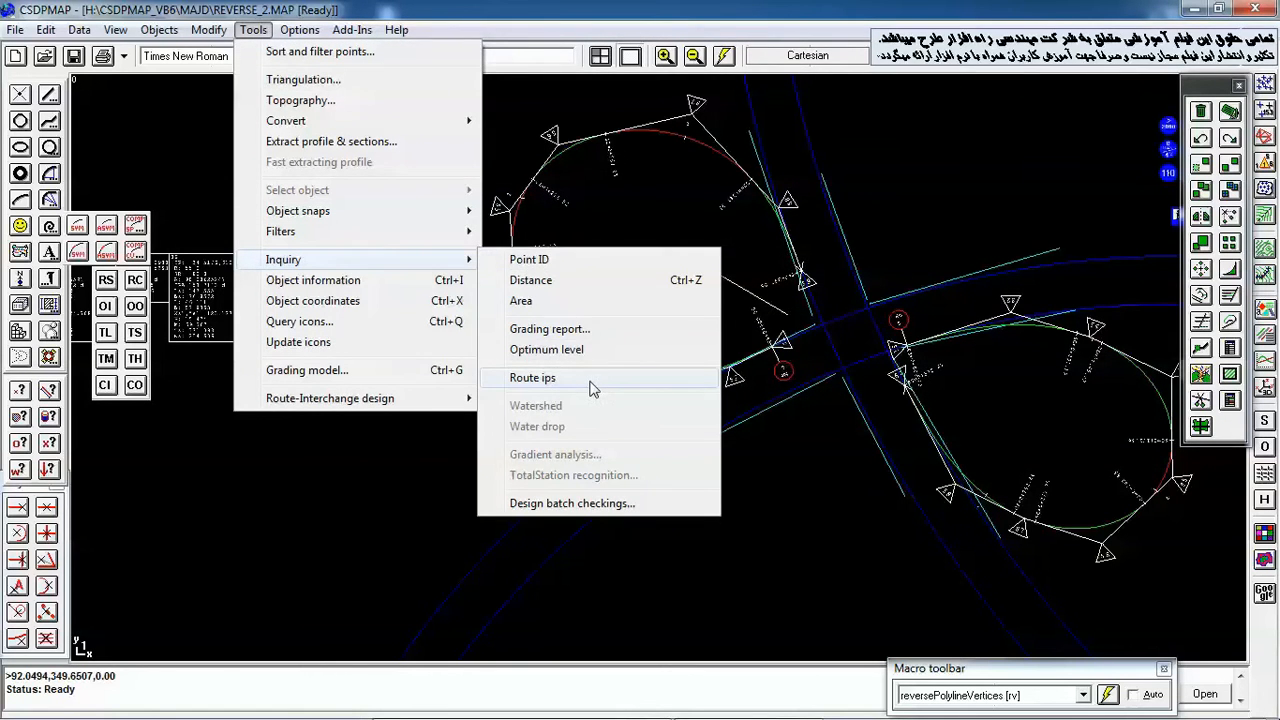
pyautogui.click(532, 378)
pyautogui.click(707, 131)
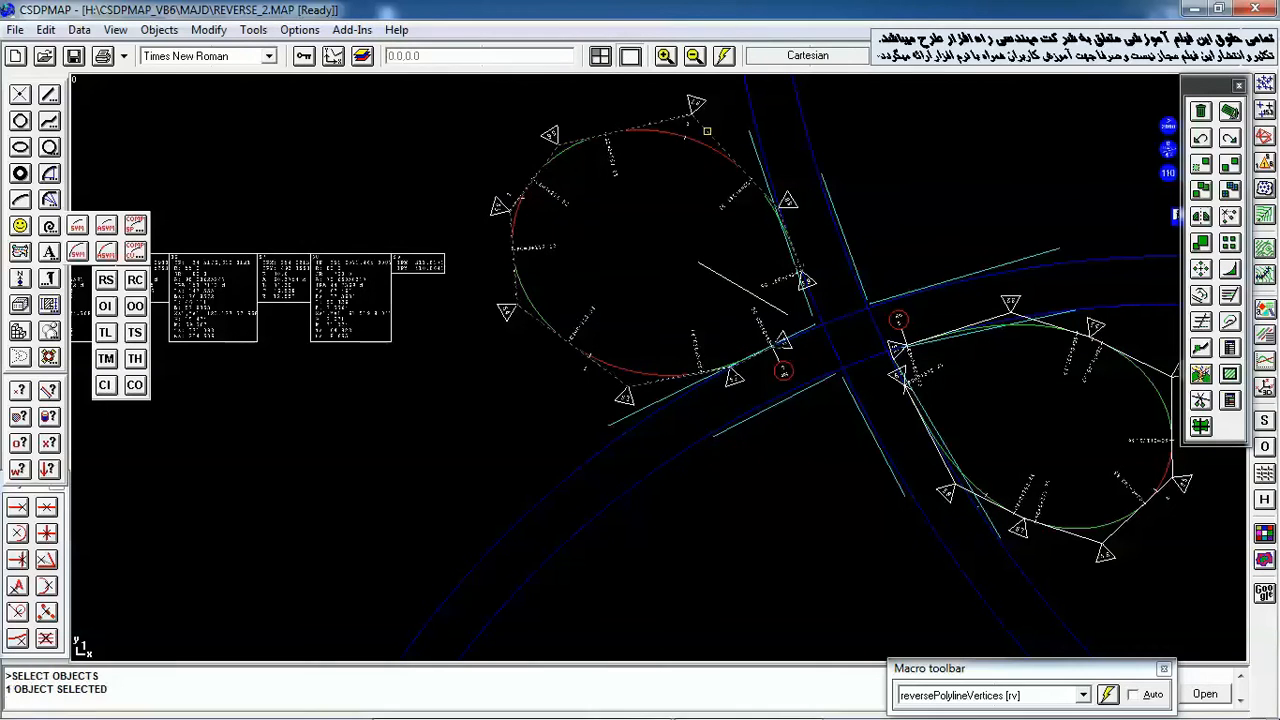
pyautogui.rightClick(641, 249)
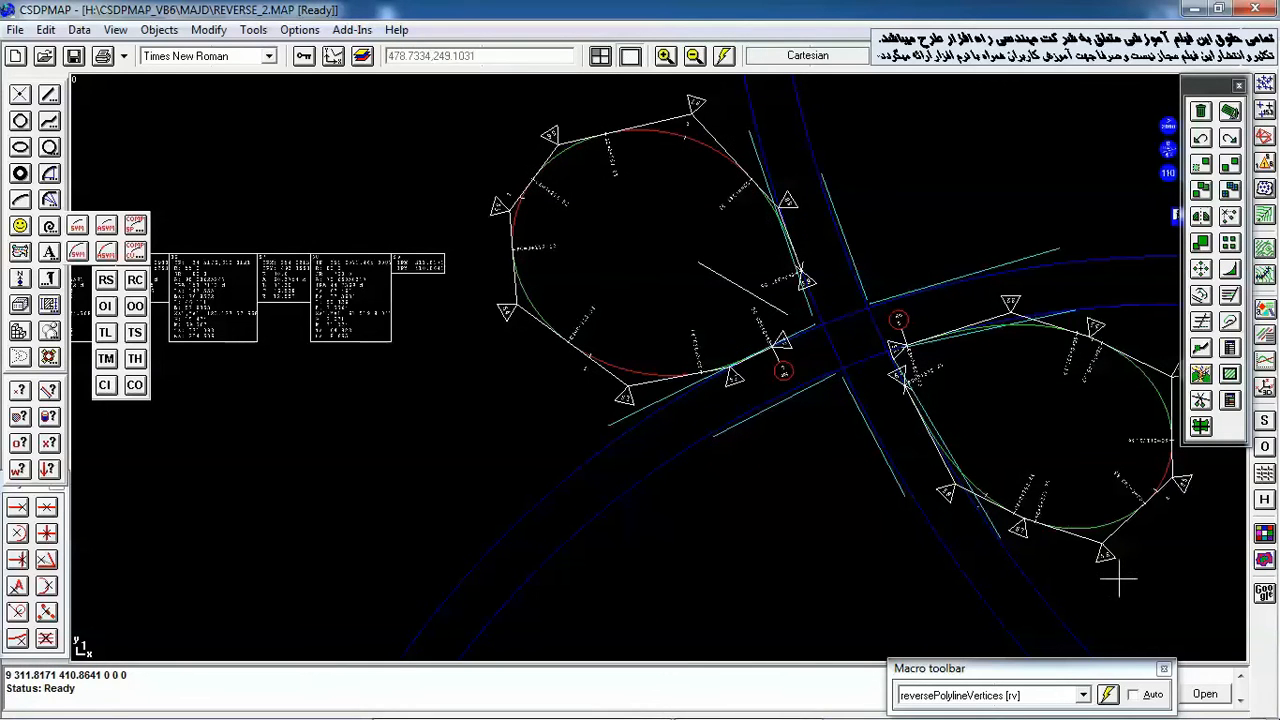
pyautogui.click(1205, 694)
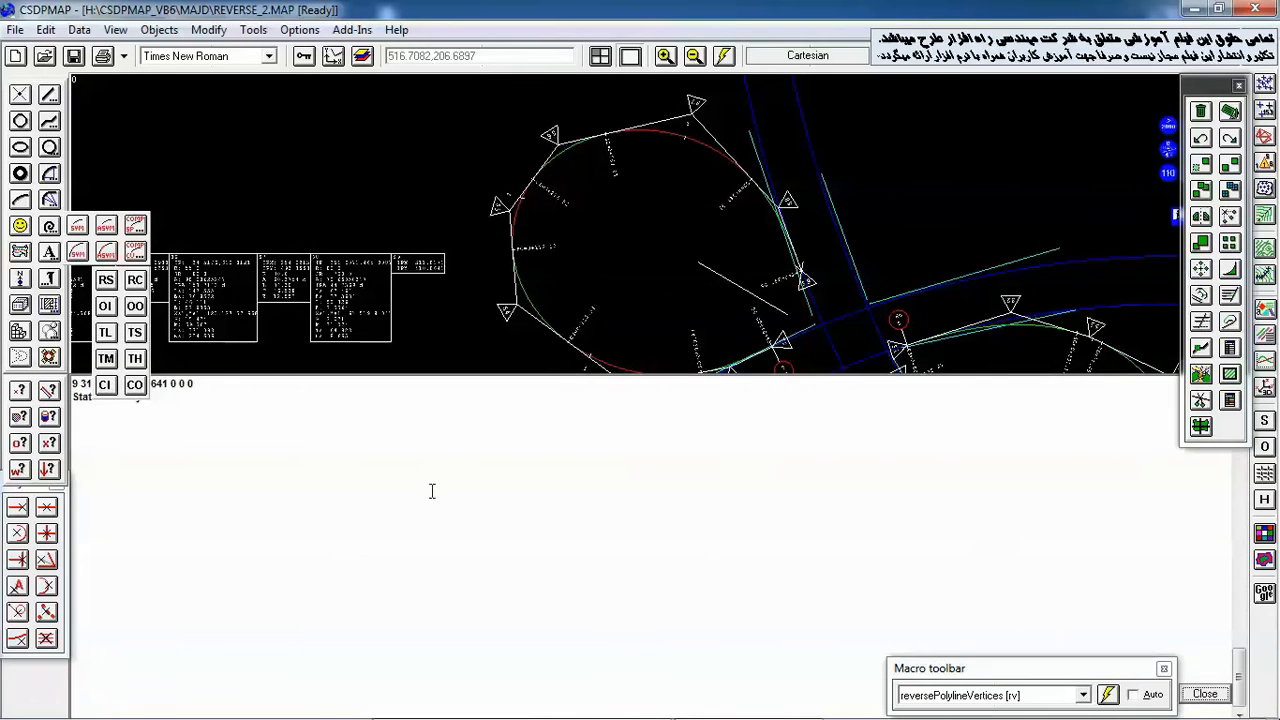
pyautogui.click(108, 277)
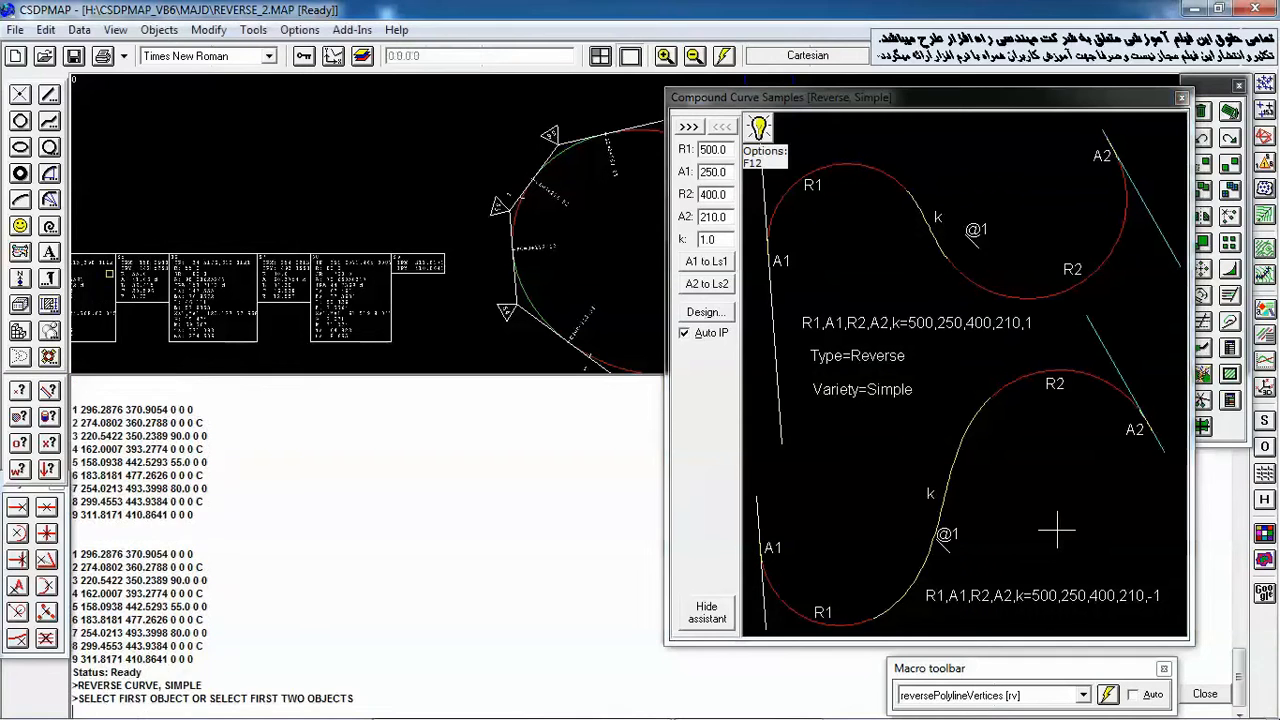
pyautogui.click(1181, 97)
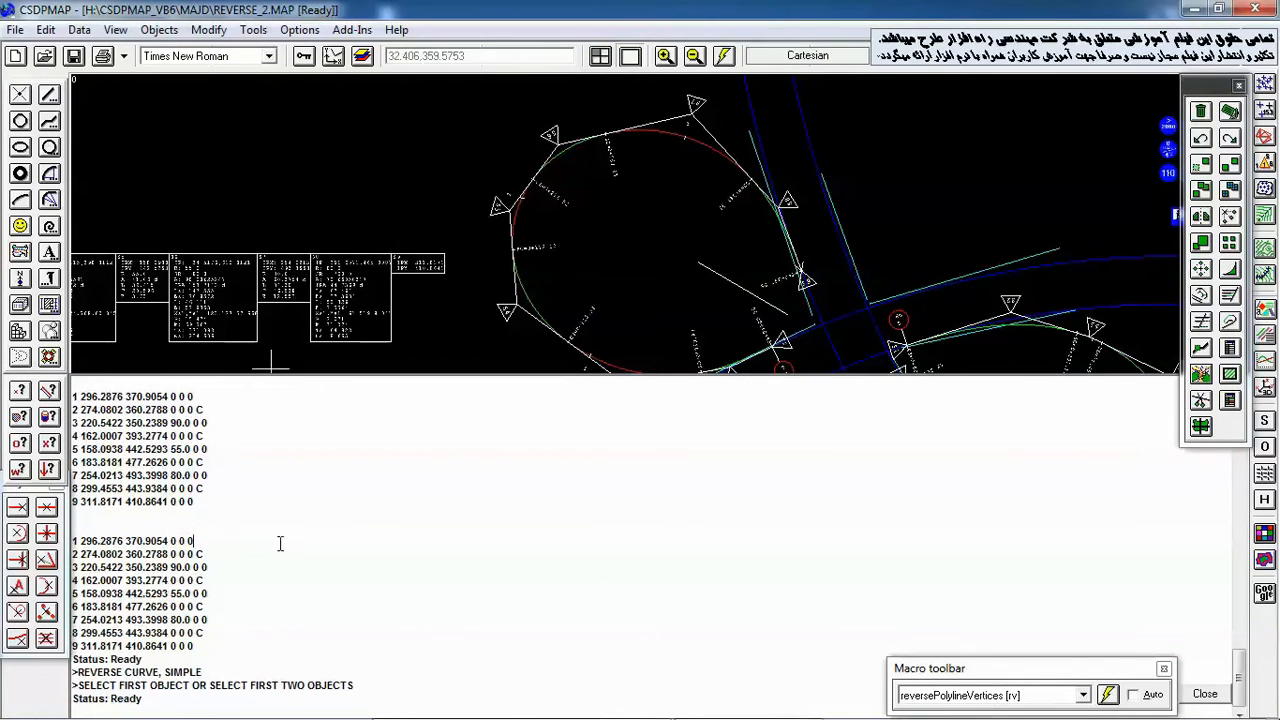
pyautogui.hotkey('ctrl', 'i')
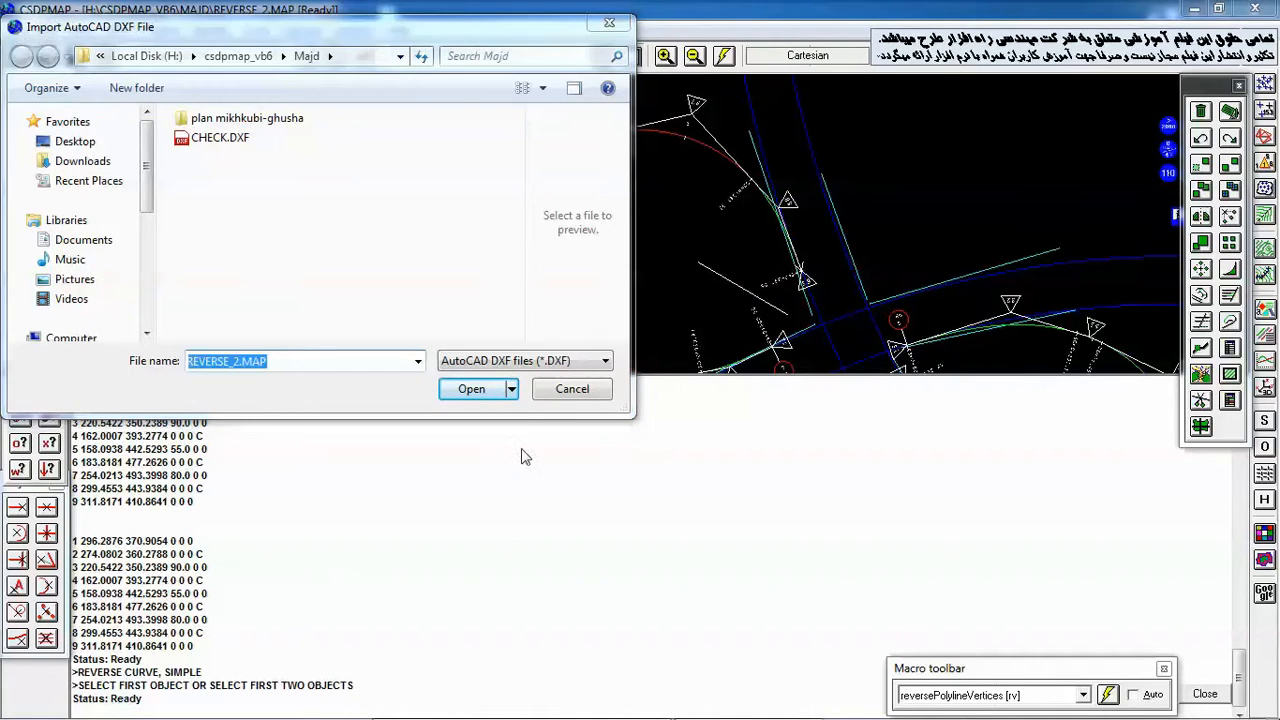
pyautogui.click(548, 397)
pyautogui.press('Escape')
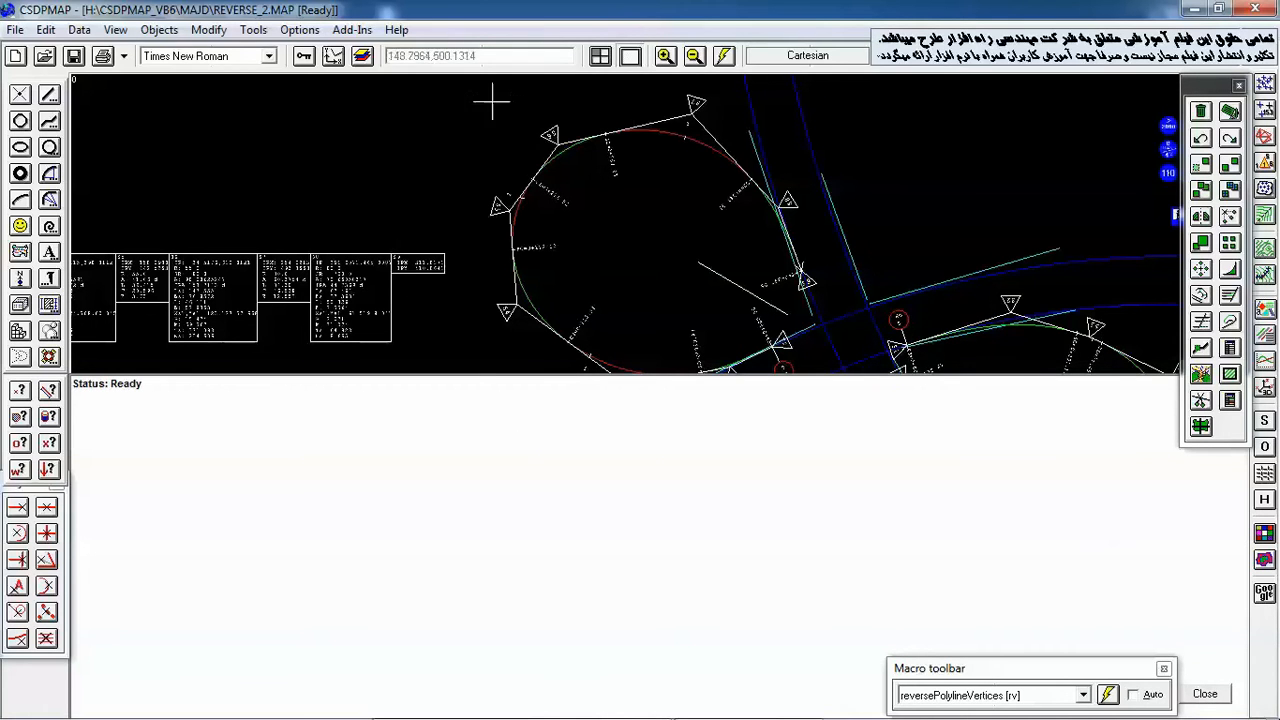
# - List the western loop's route IPs again in the expanded command history
pyautogui.click(253, 29)
pyautogui.moveTo(374, 268)
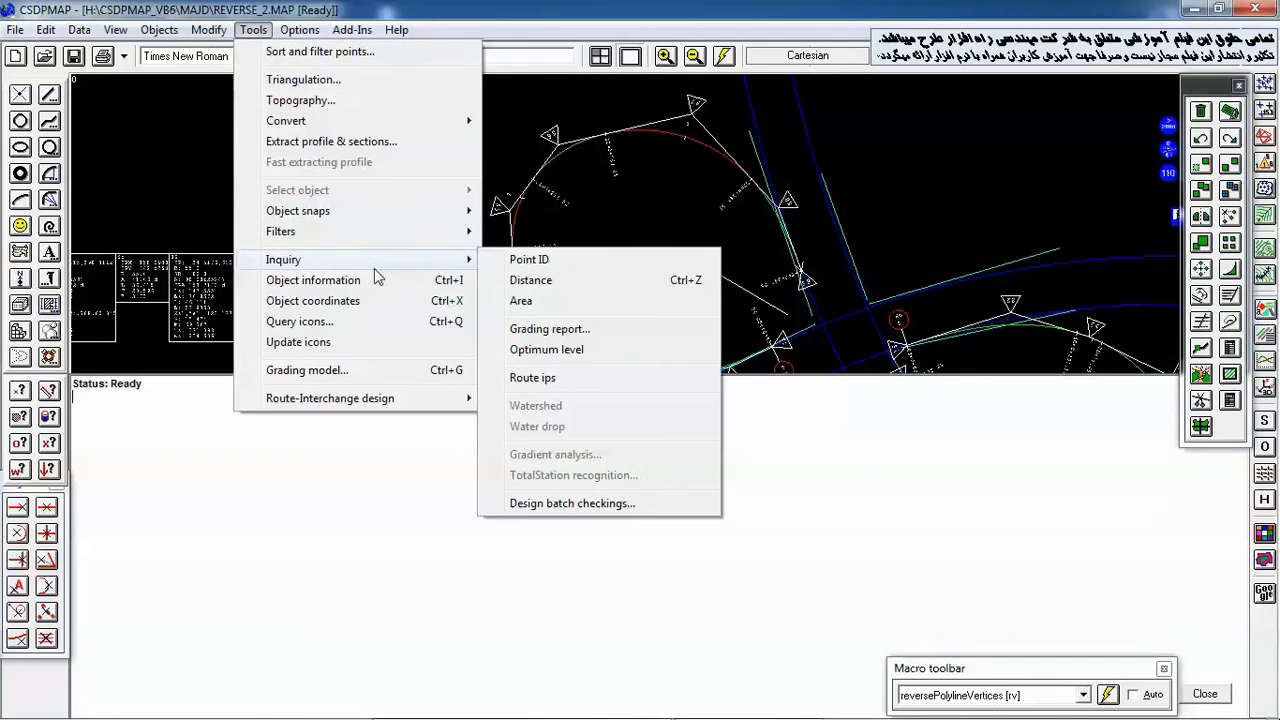
pyautogui.click(533, 378)
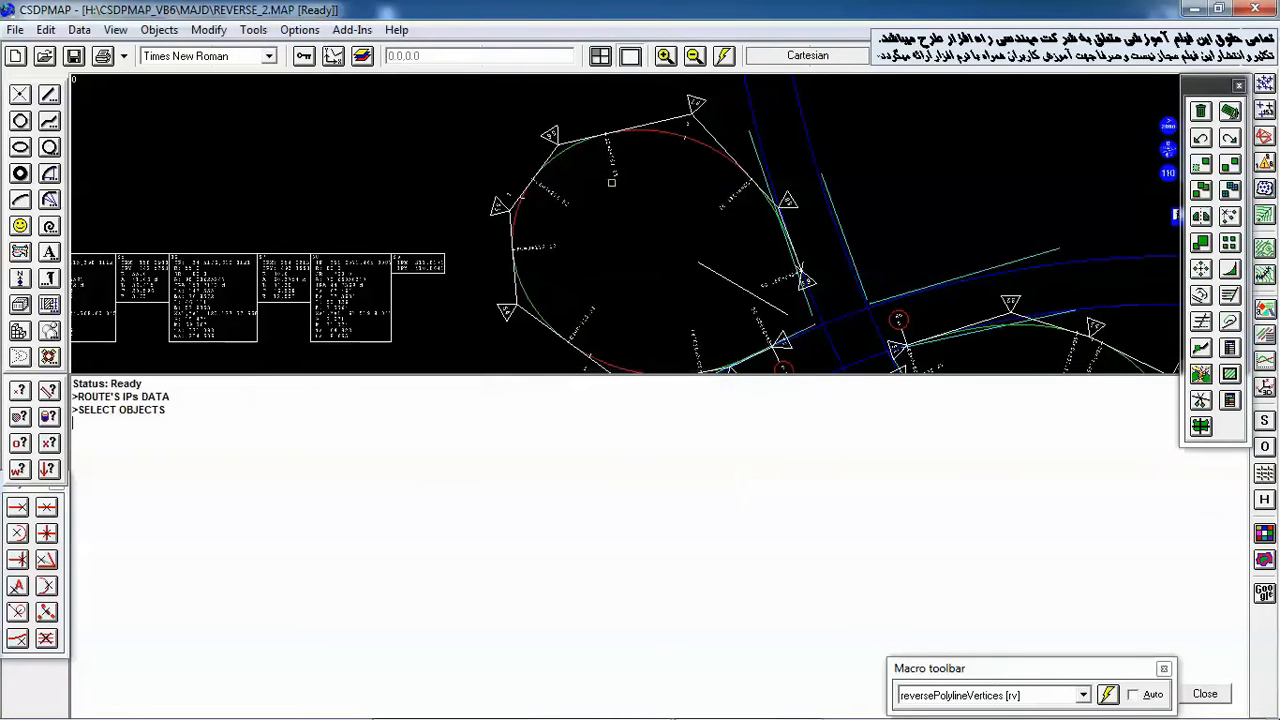
pyautogui.click(662, 121)
pyautogui.rightClick(492, 253)
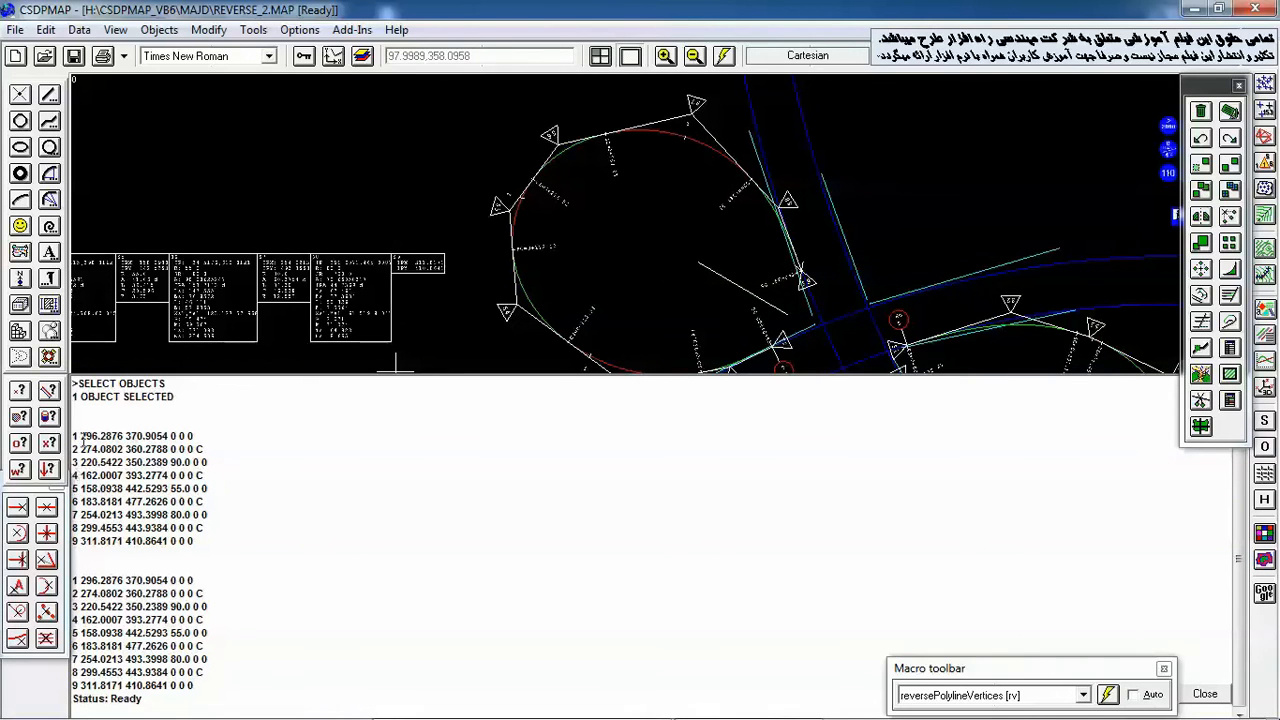
# - Copy the first block of listed IP rows, points 1 to 9, from the command history
pyautogui.moveTo(73, 432); pyautogui.dragTo(223, 538)
pyautogui.hotkey('ctrl', 'c')
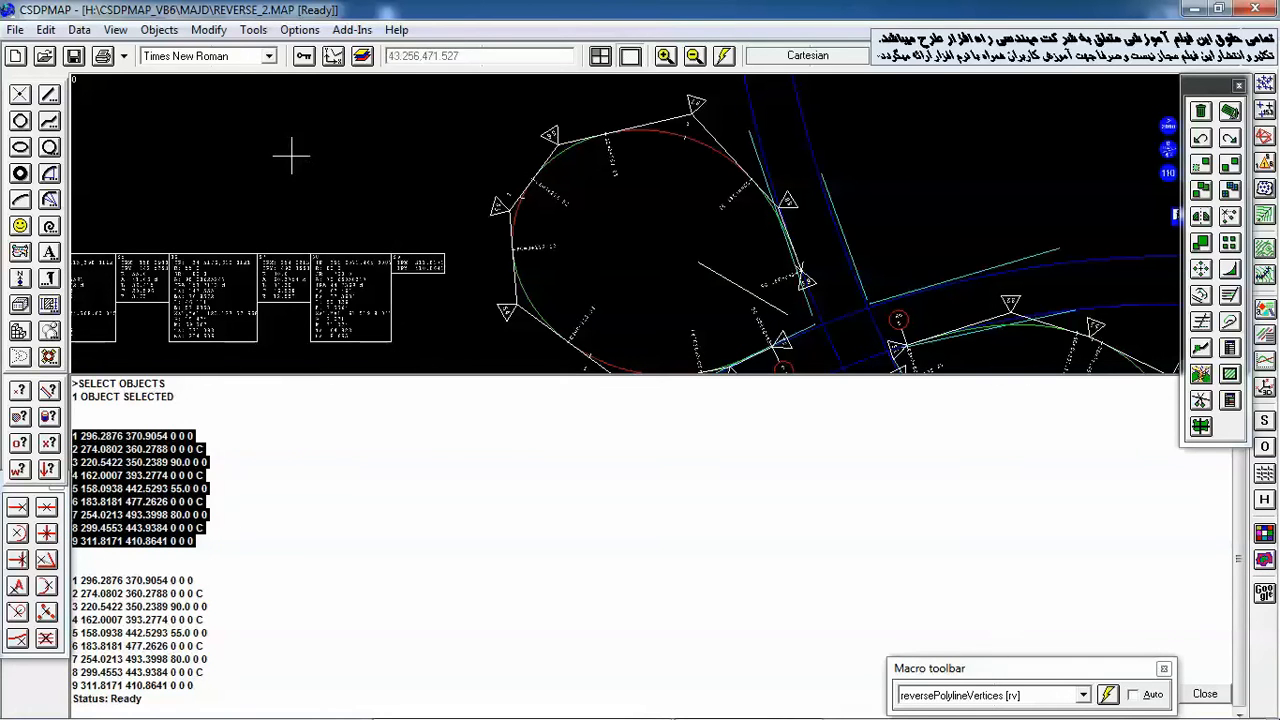
pyautogui.click(209, 30)
pyautogui.moveTo(290, 121)
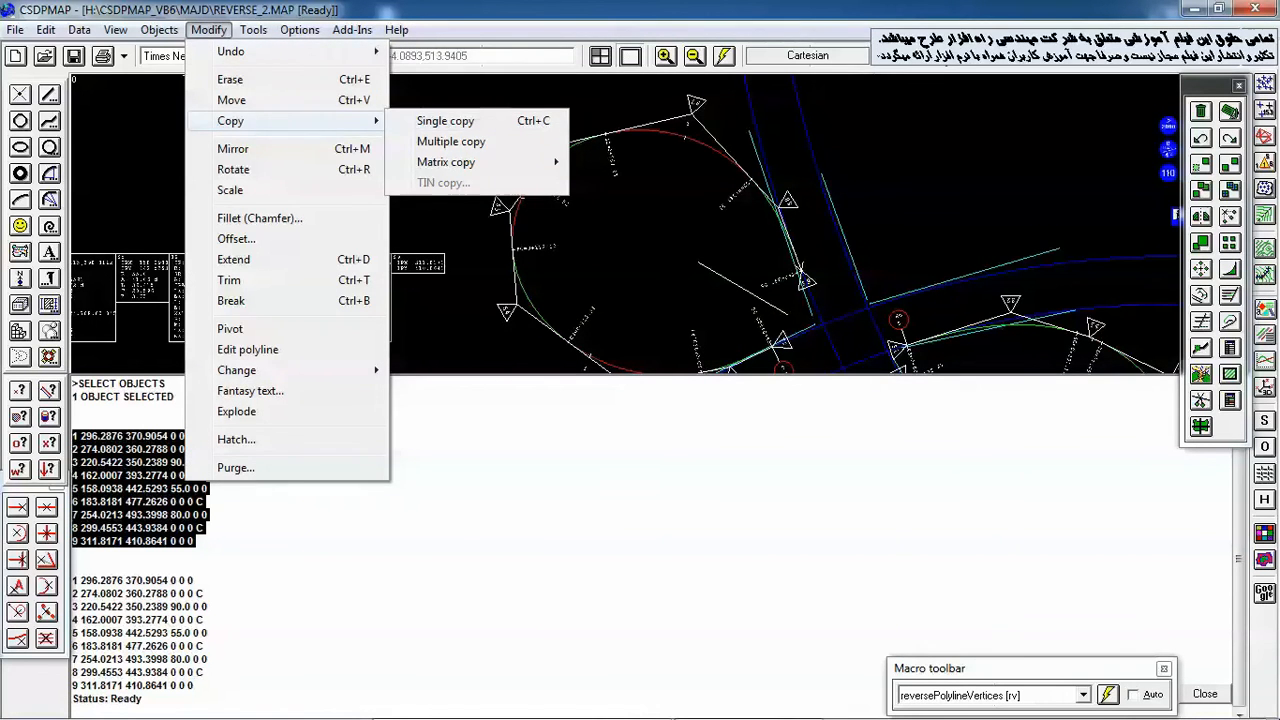
pyautogui.click(886, 117)
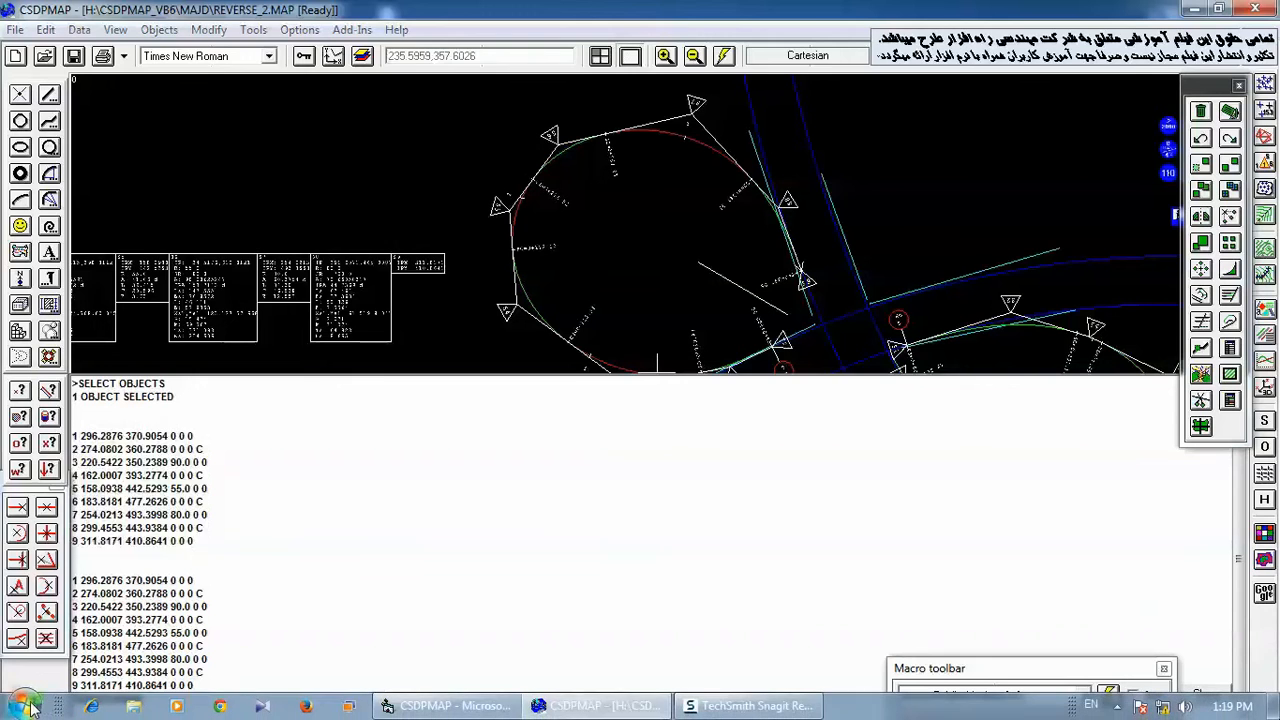
# - Switch to a new Notepad document, paste the copied IP rows and close it without saving
pyautogui.click(25, 705)
pyautogui.click(69, 343)
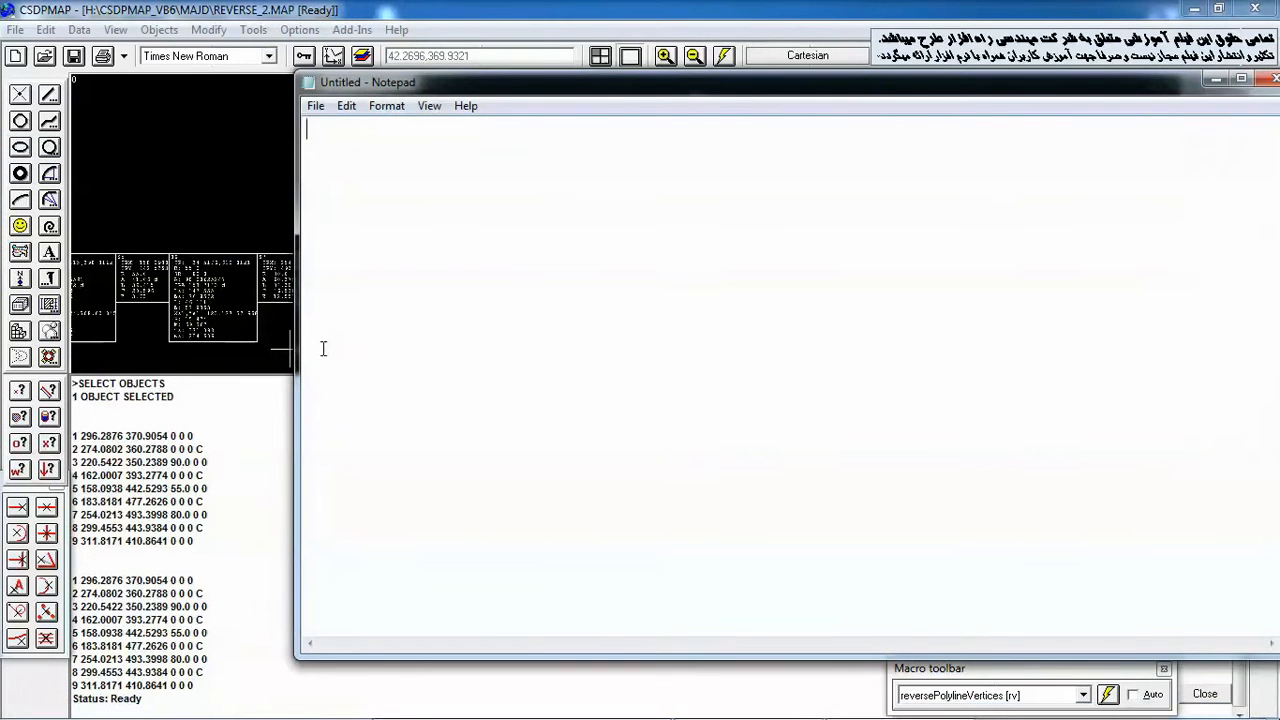
pyautogui.hotkey('ctrl', 'v')
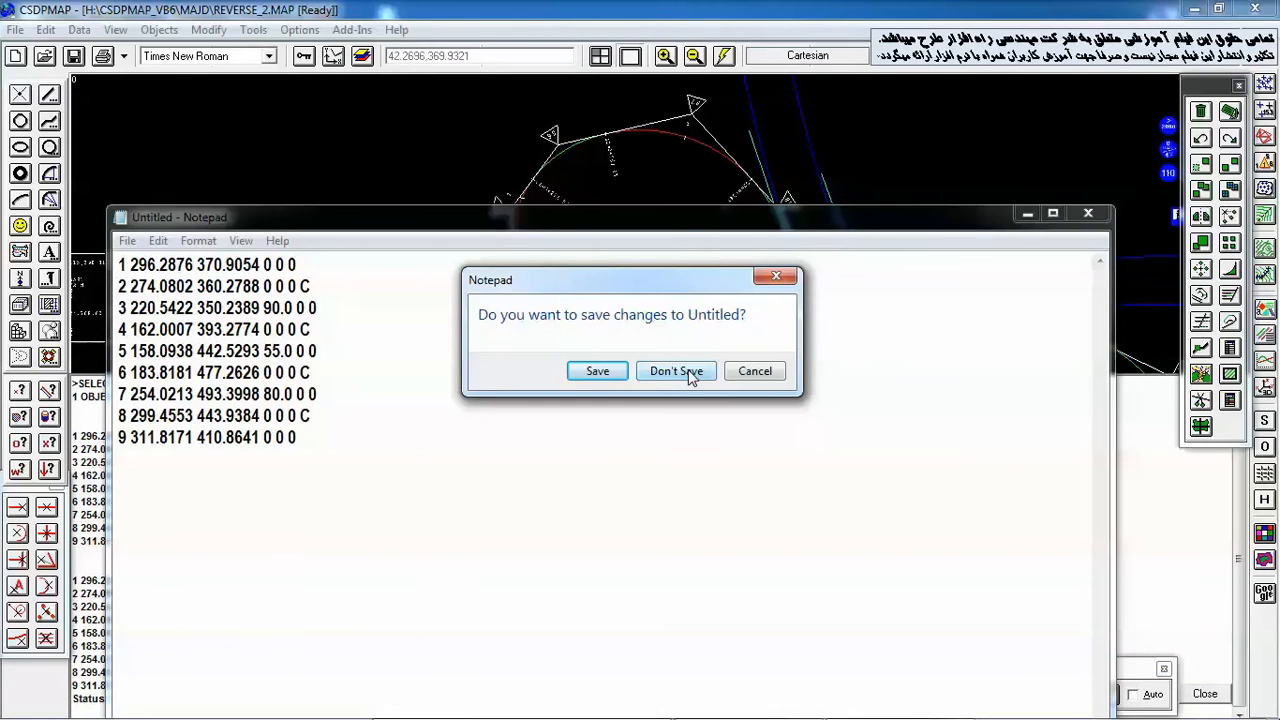
pyautogui.click(676, 371)
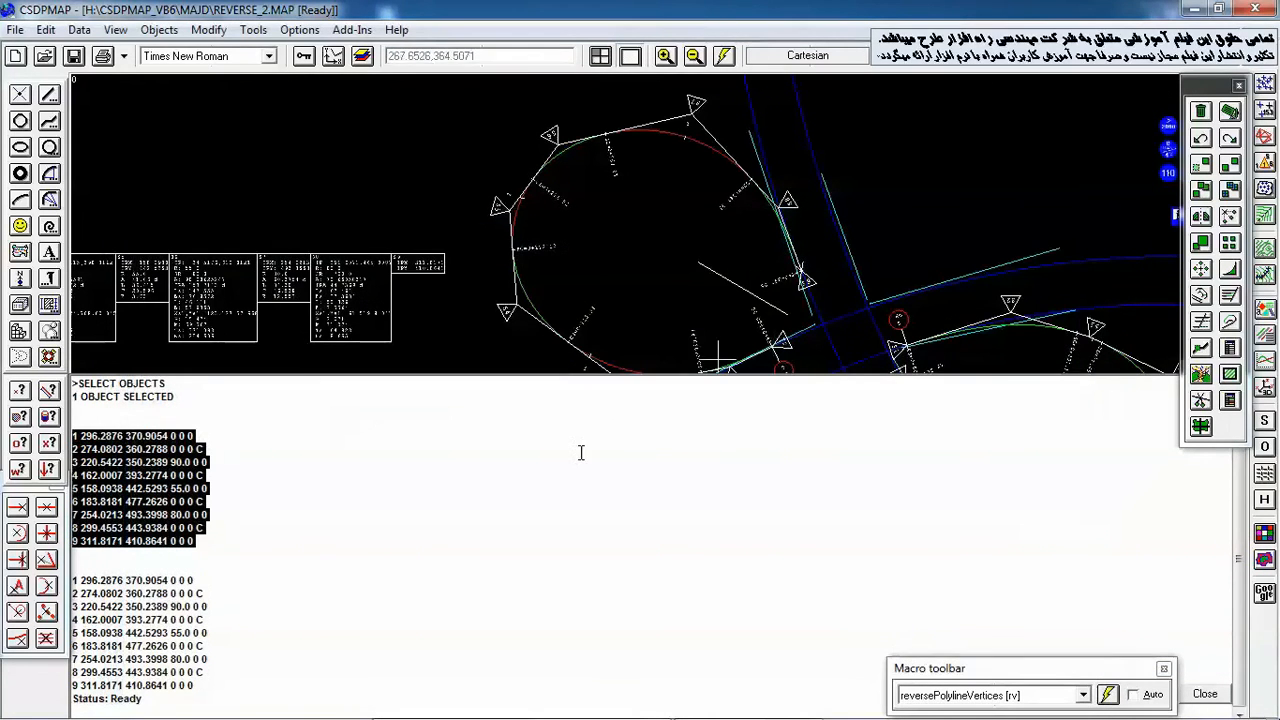
# - Collapse the command history and view the interchange drawing with both loops and the route parameter symbols
pyautogui.click(179, 580)
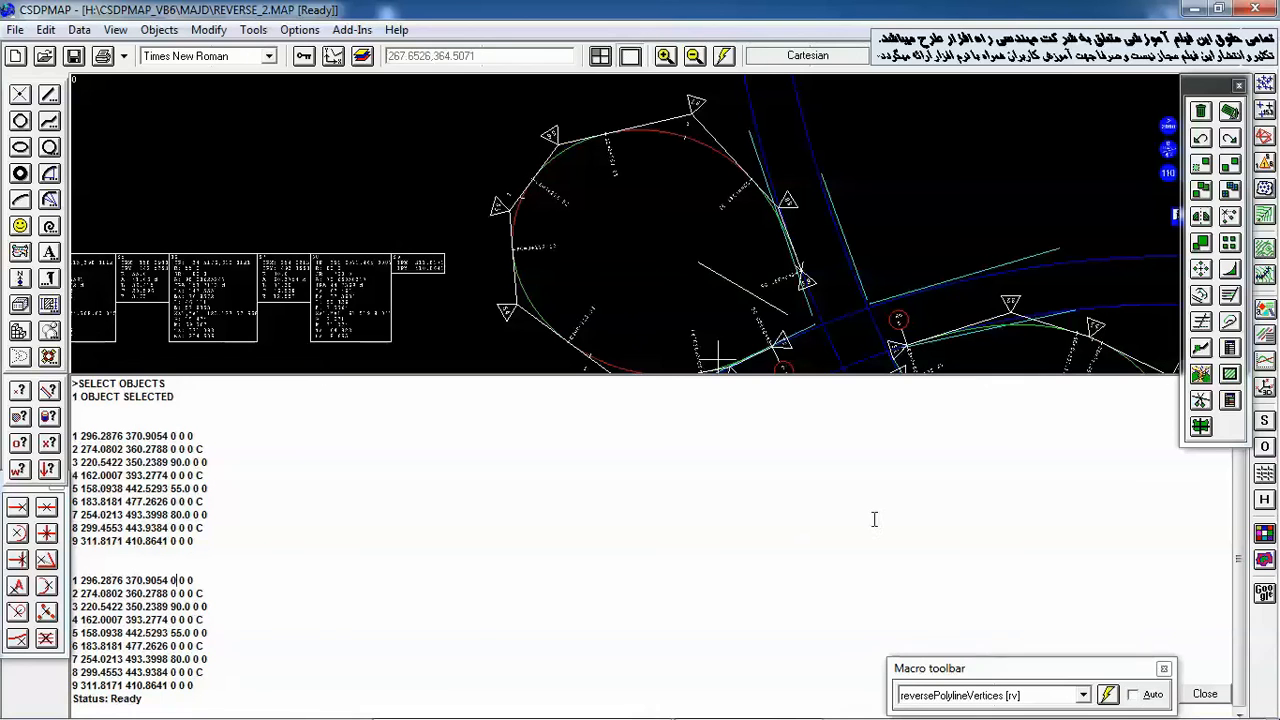
pyautogui.click(1206, 694)
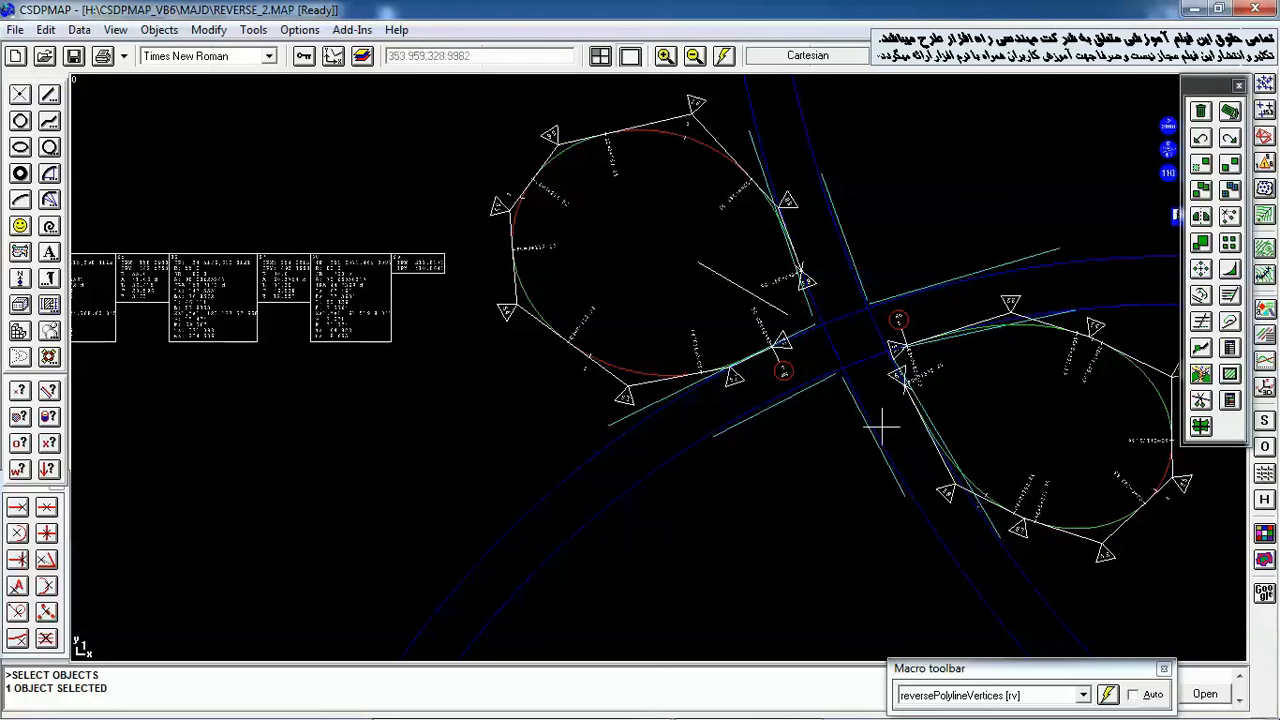
pyautogui.moveTo(852, 419); pyautogui.dragTo(724, 365, button='middle')
pyautogui.moveTo(806, 308); pyautogui.dragTo(706, 348, button='middle')
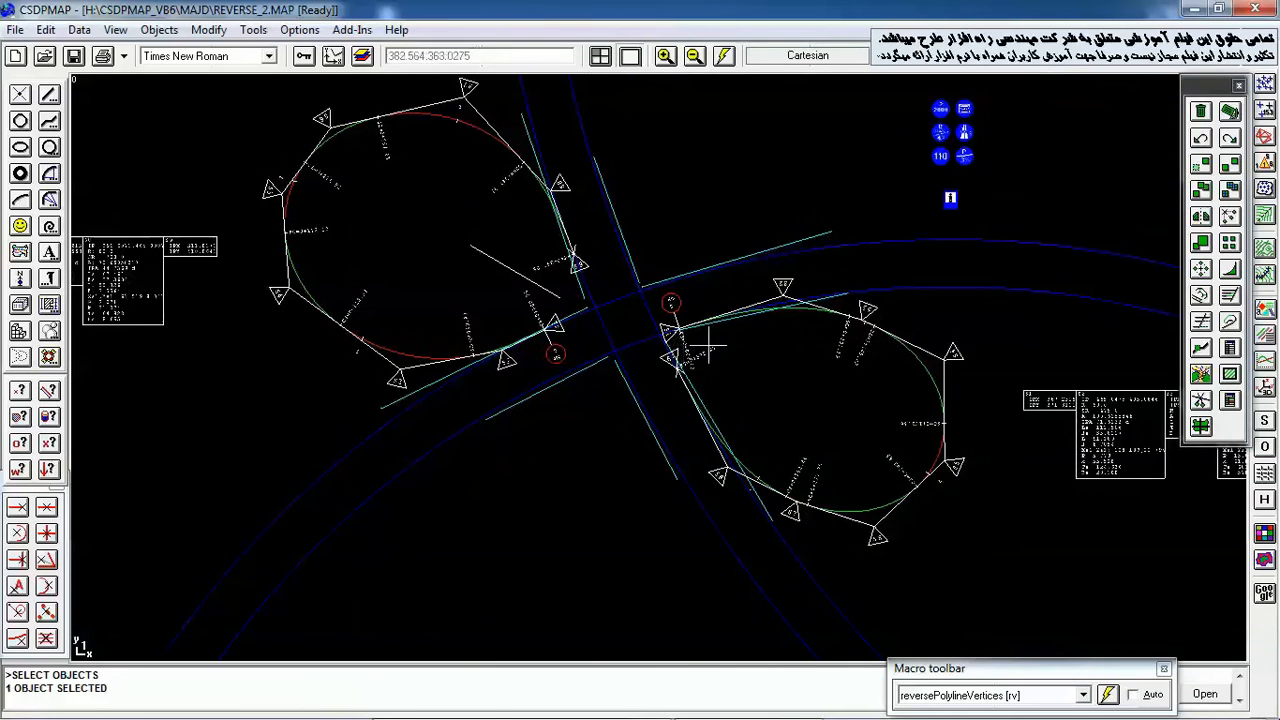